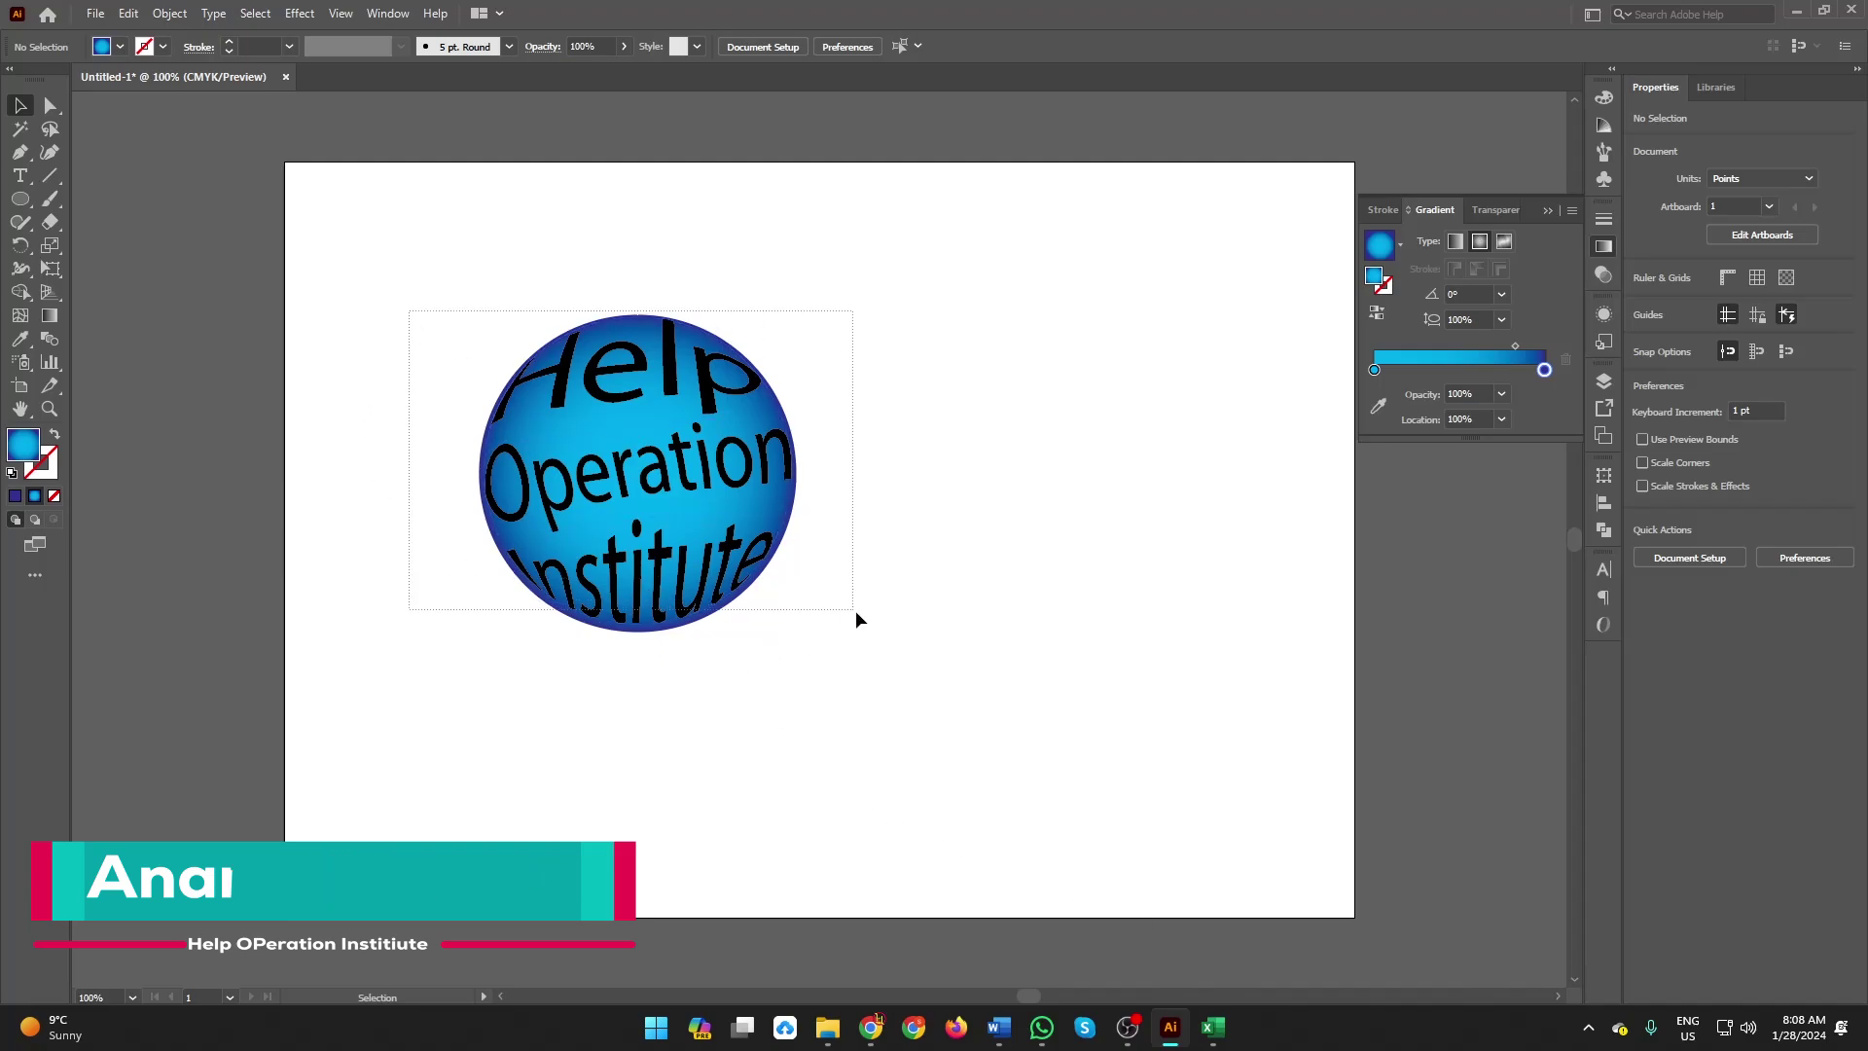
# Draw a new blue gradient circle to the right of the finished example.
pyautogui.moveTo(409, 319); pyautogui.dragTo(866, 668)
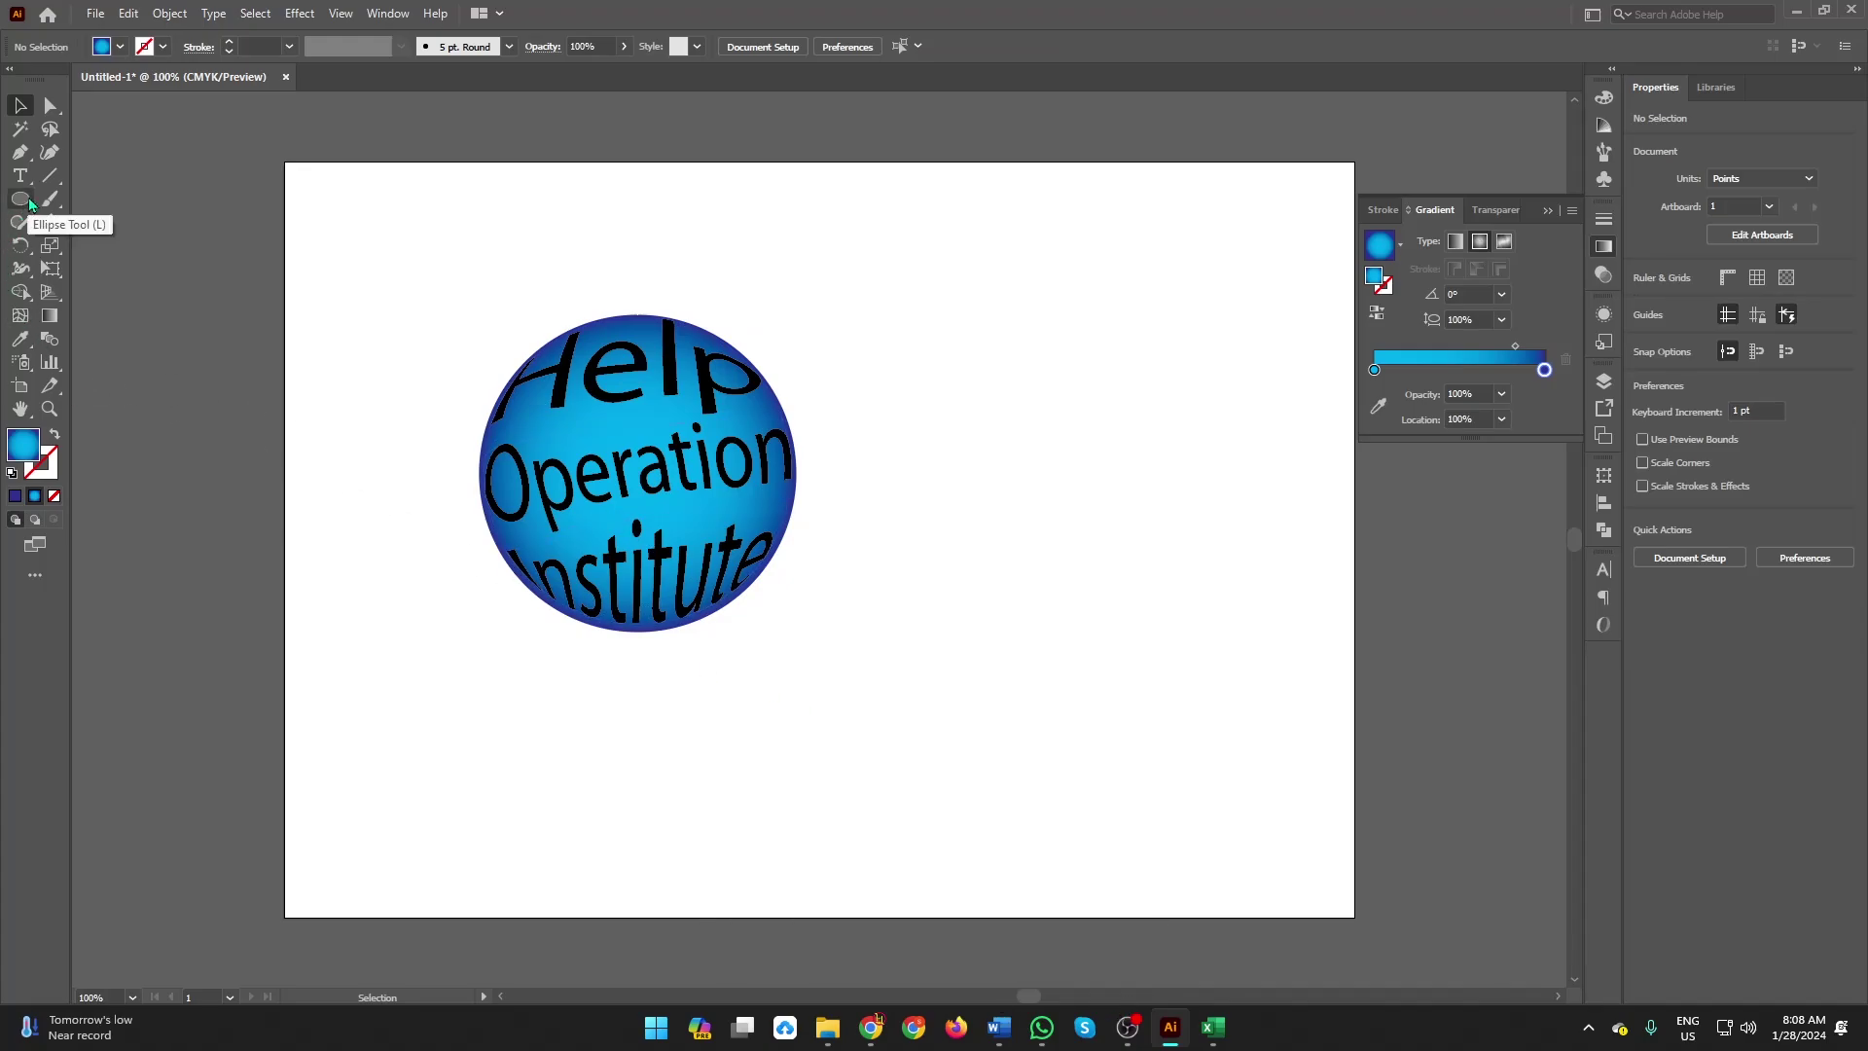
pyautogui.click(28, 204)
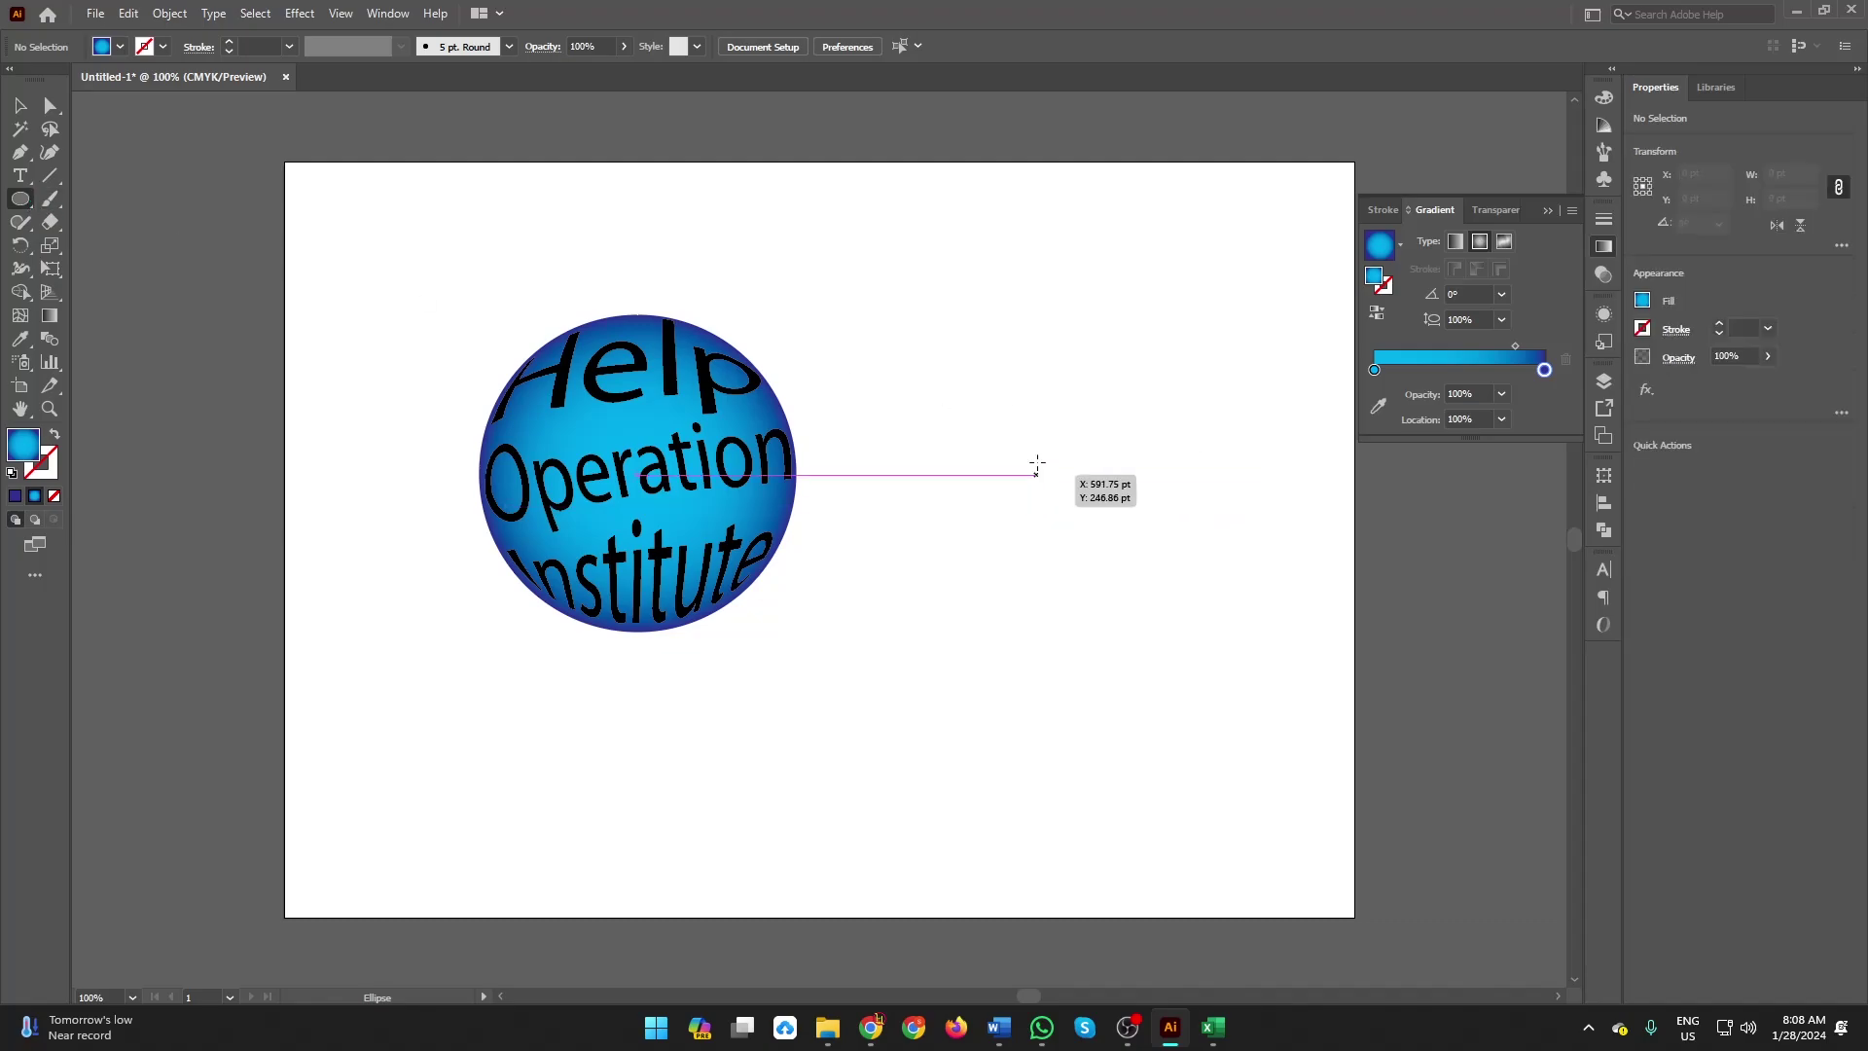
pyautogui.moveTo(1015, 397); pyautogui.dragTo(1321, 701)
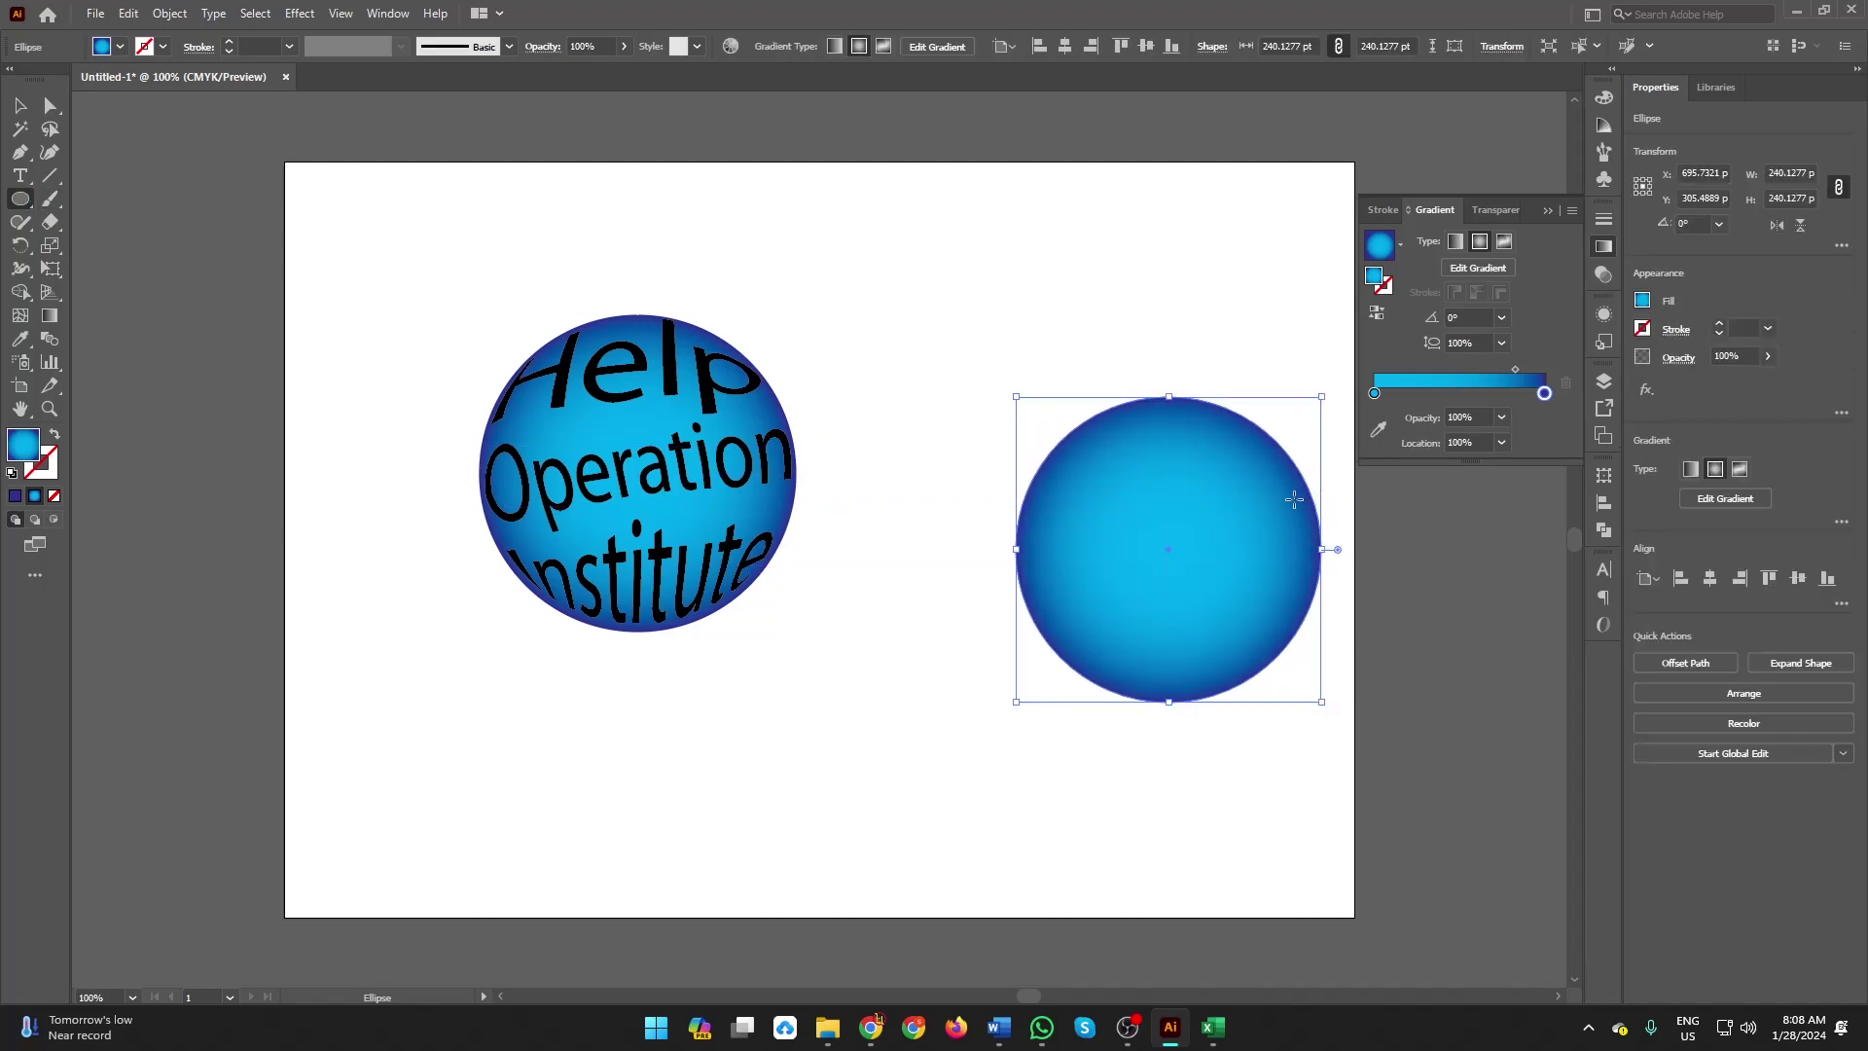
# Alt-drag a copy of the new circle upward, then centre the view on the right circle.
pyautogui.press('v')
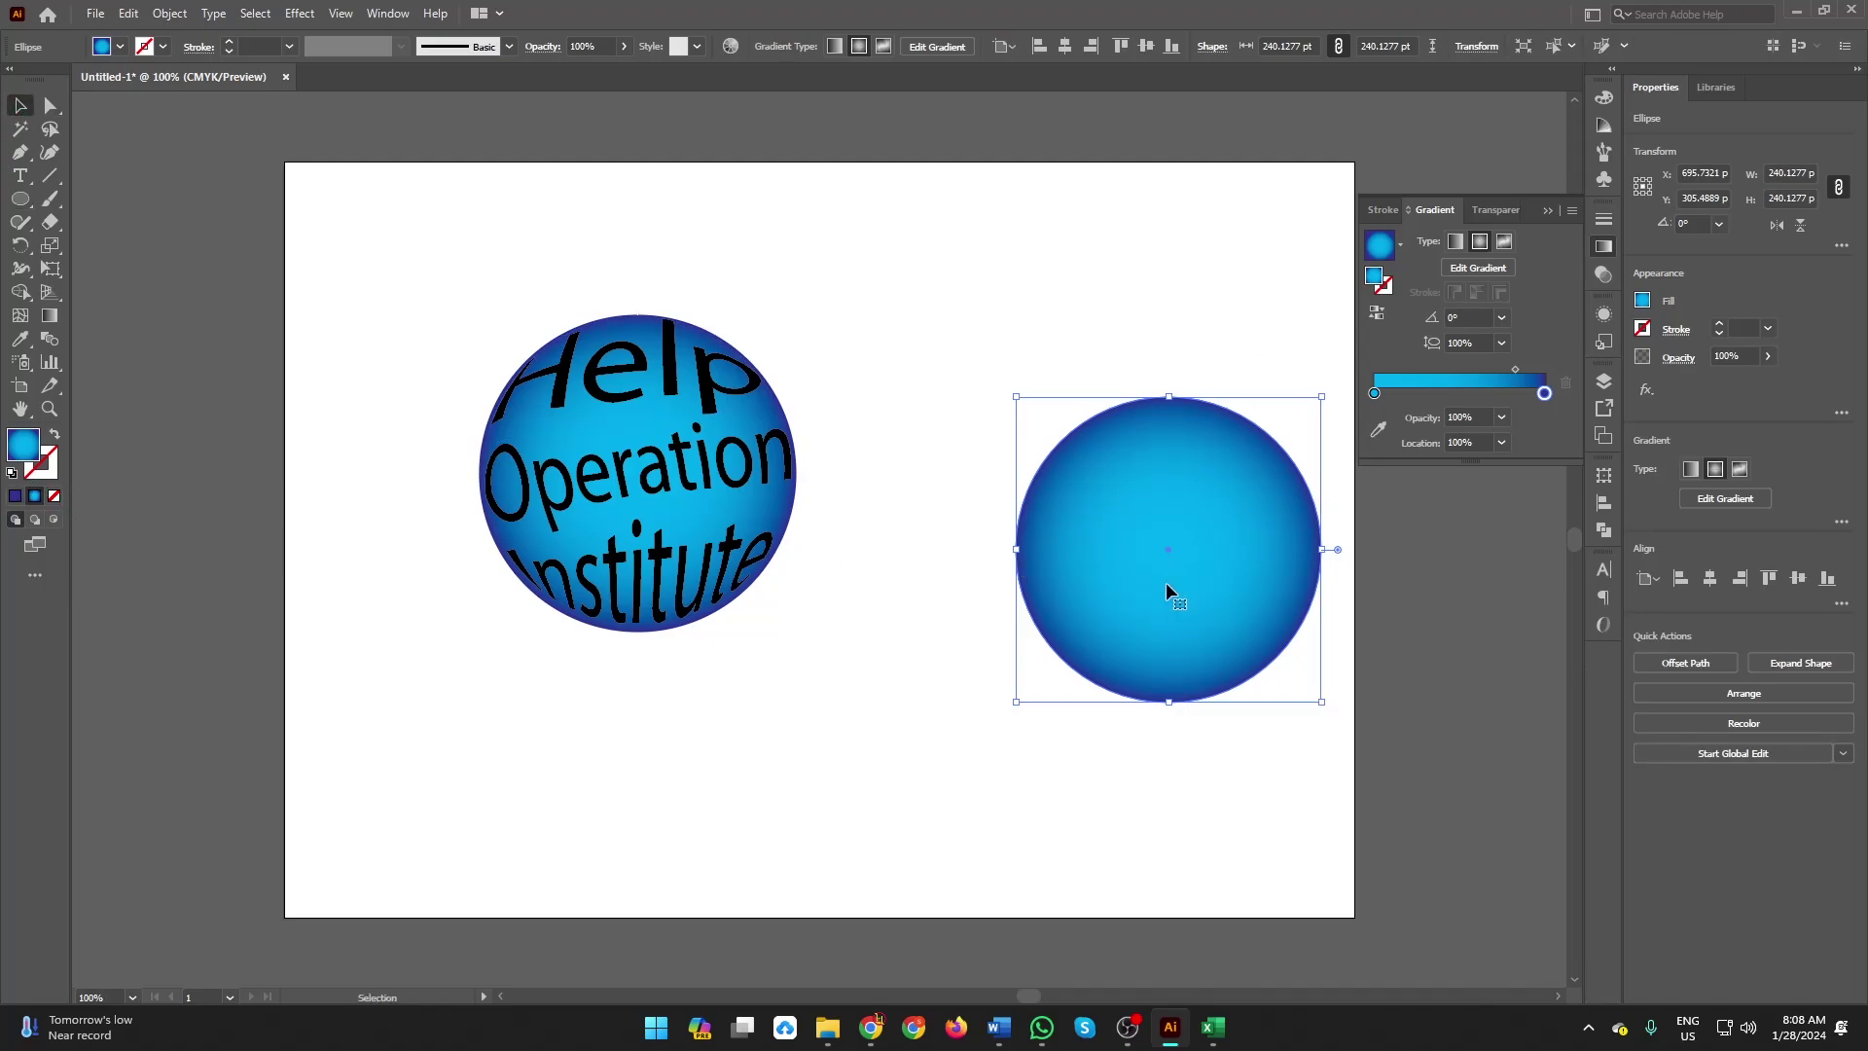
pyautogui.moveTo(1167, 588); pyautogui.dragTo(856, 234)
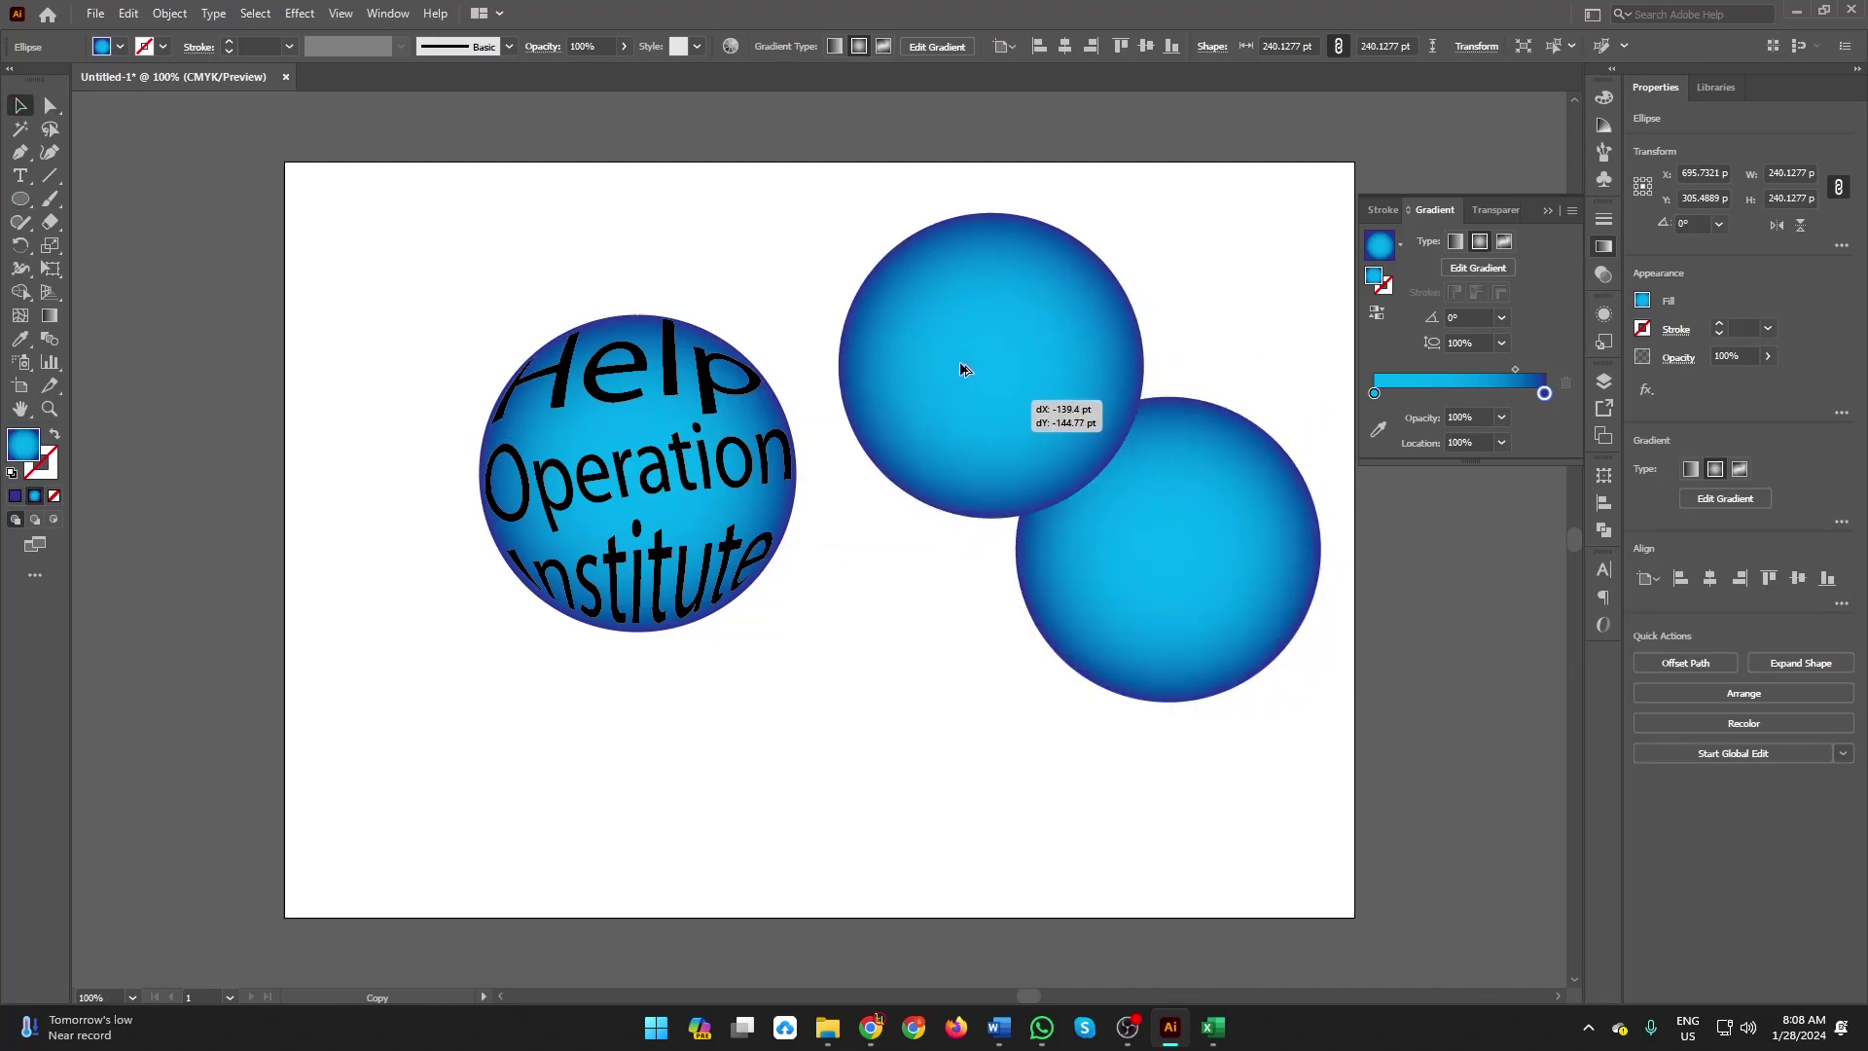
pyautogui.click(1209, 529)
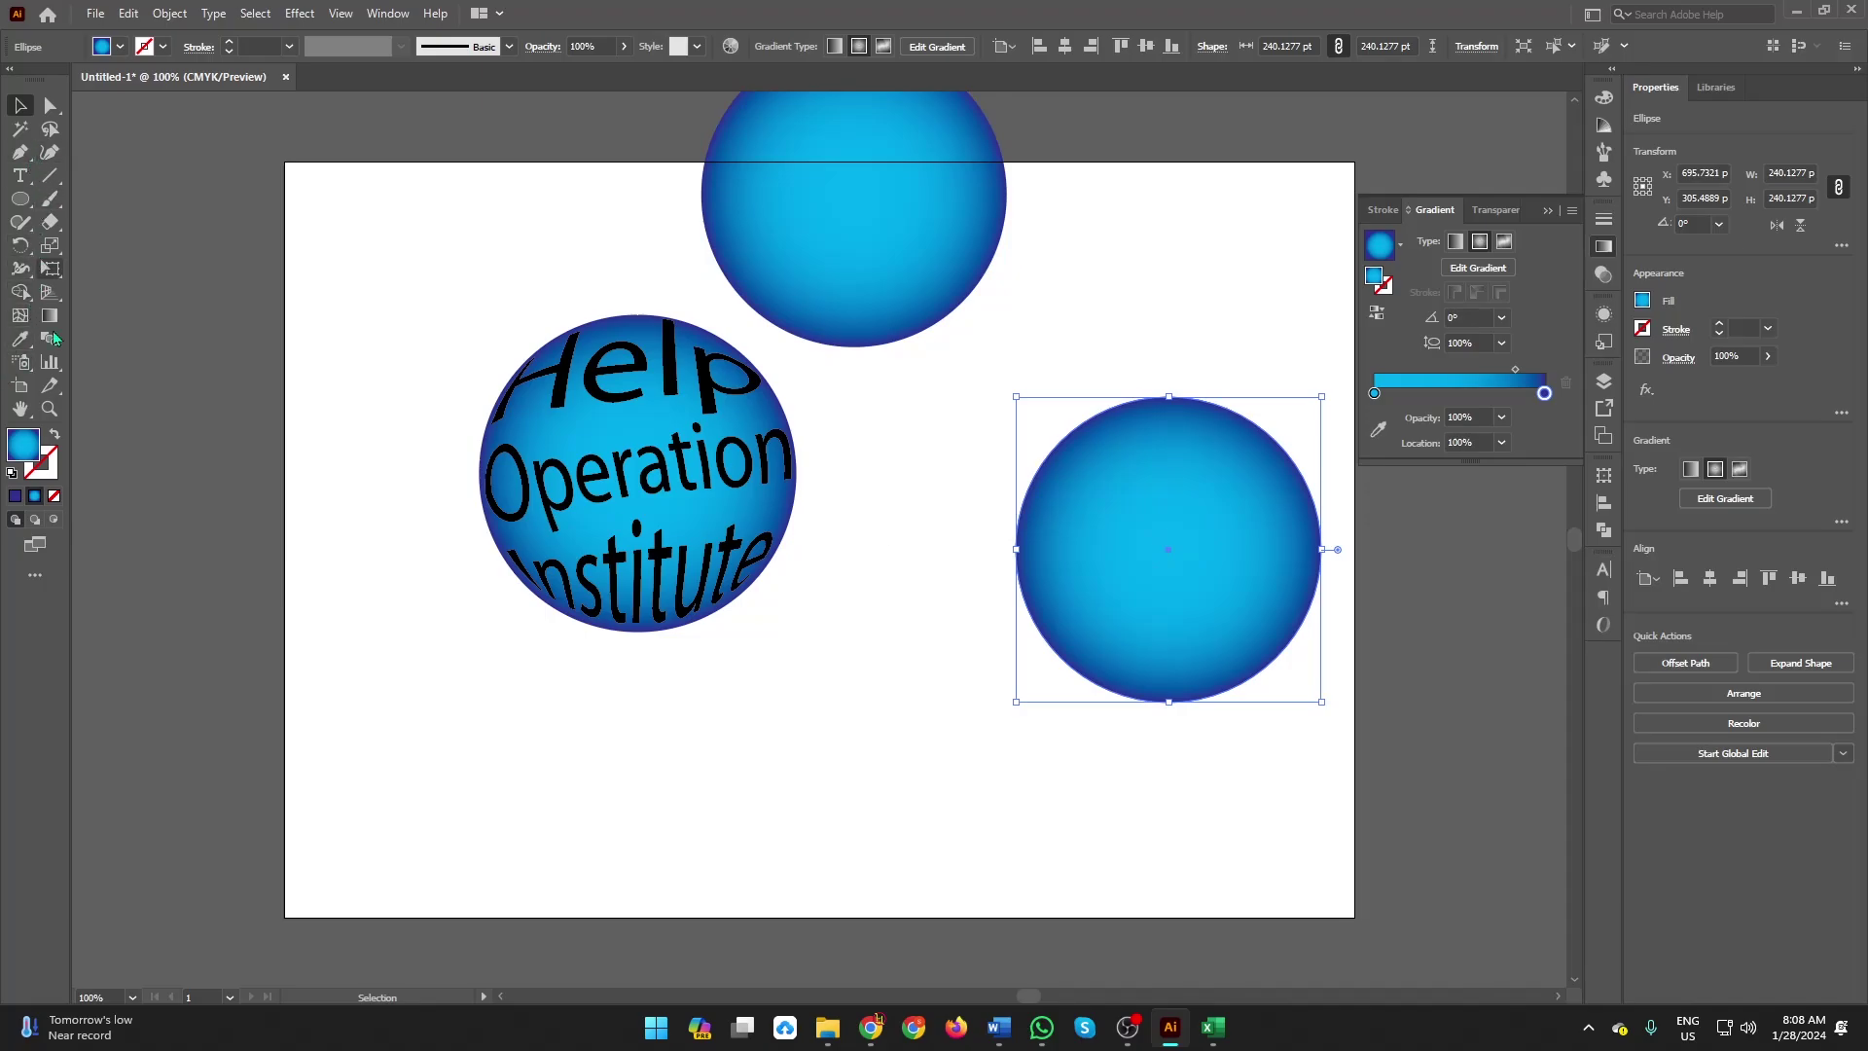
pyautogui.scroll(1, 1138, 500)
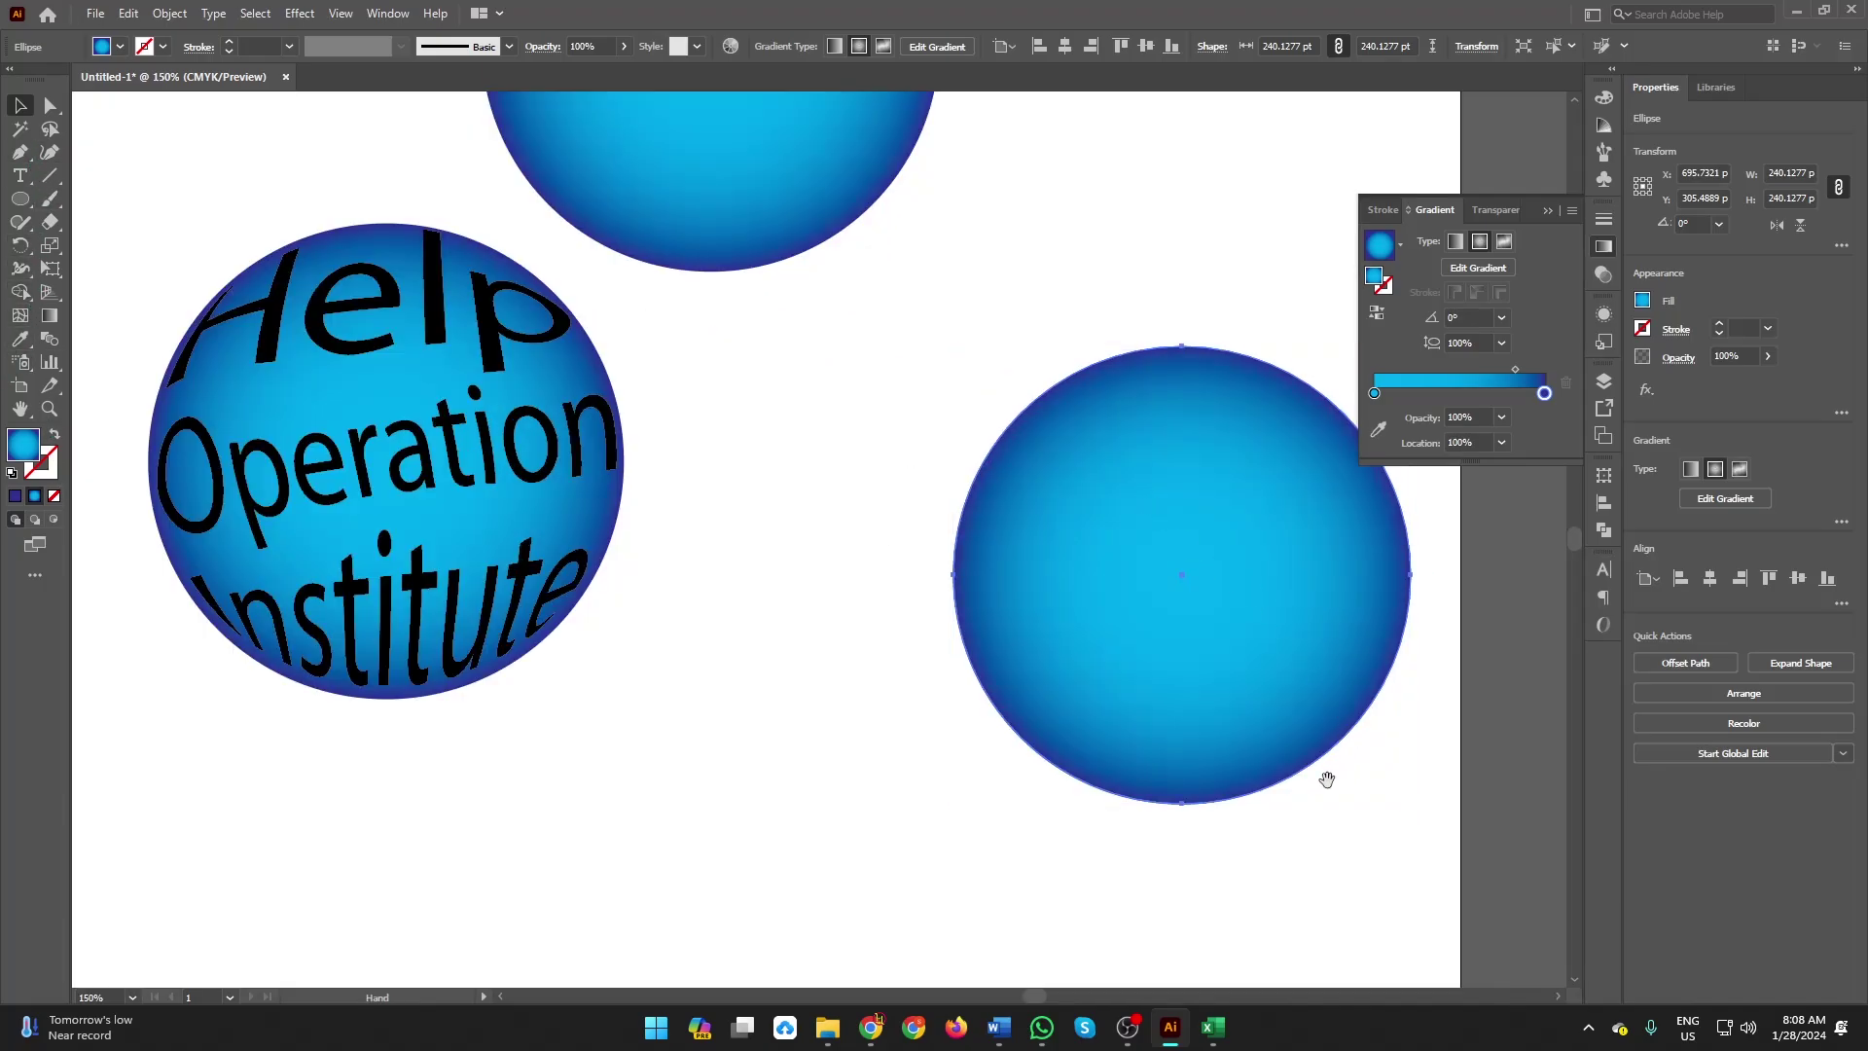
pyautogui.moveTo(1325, 775)
pyautogui.mouseDown()
pyautogui.moveTo(772, 804)
pyautogui.moveTo(793, 778)
pyautogui.moveTo(842, 781)
pyautogui.mouseUp()
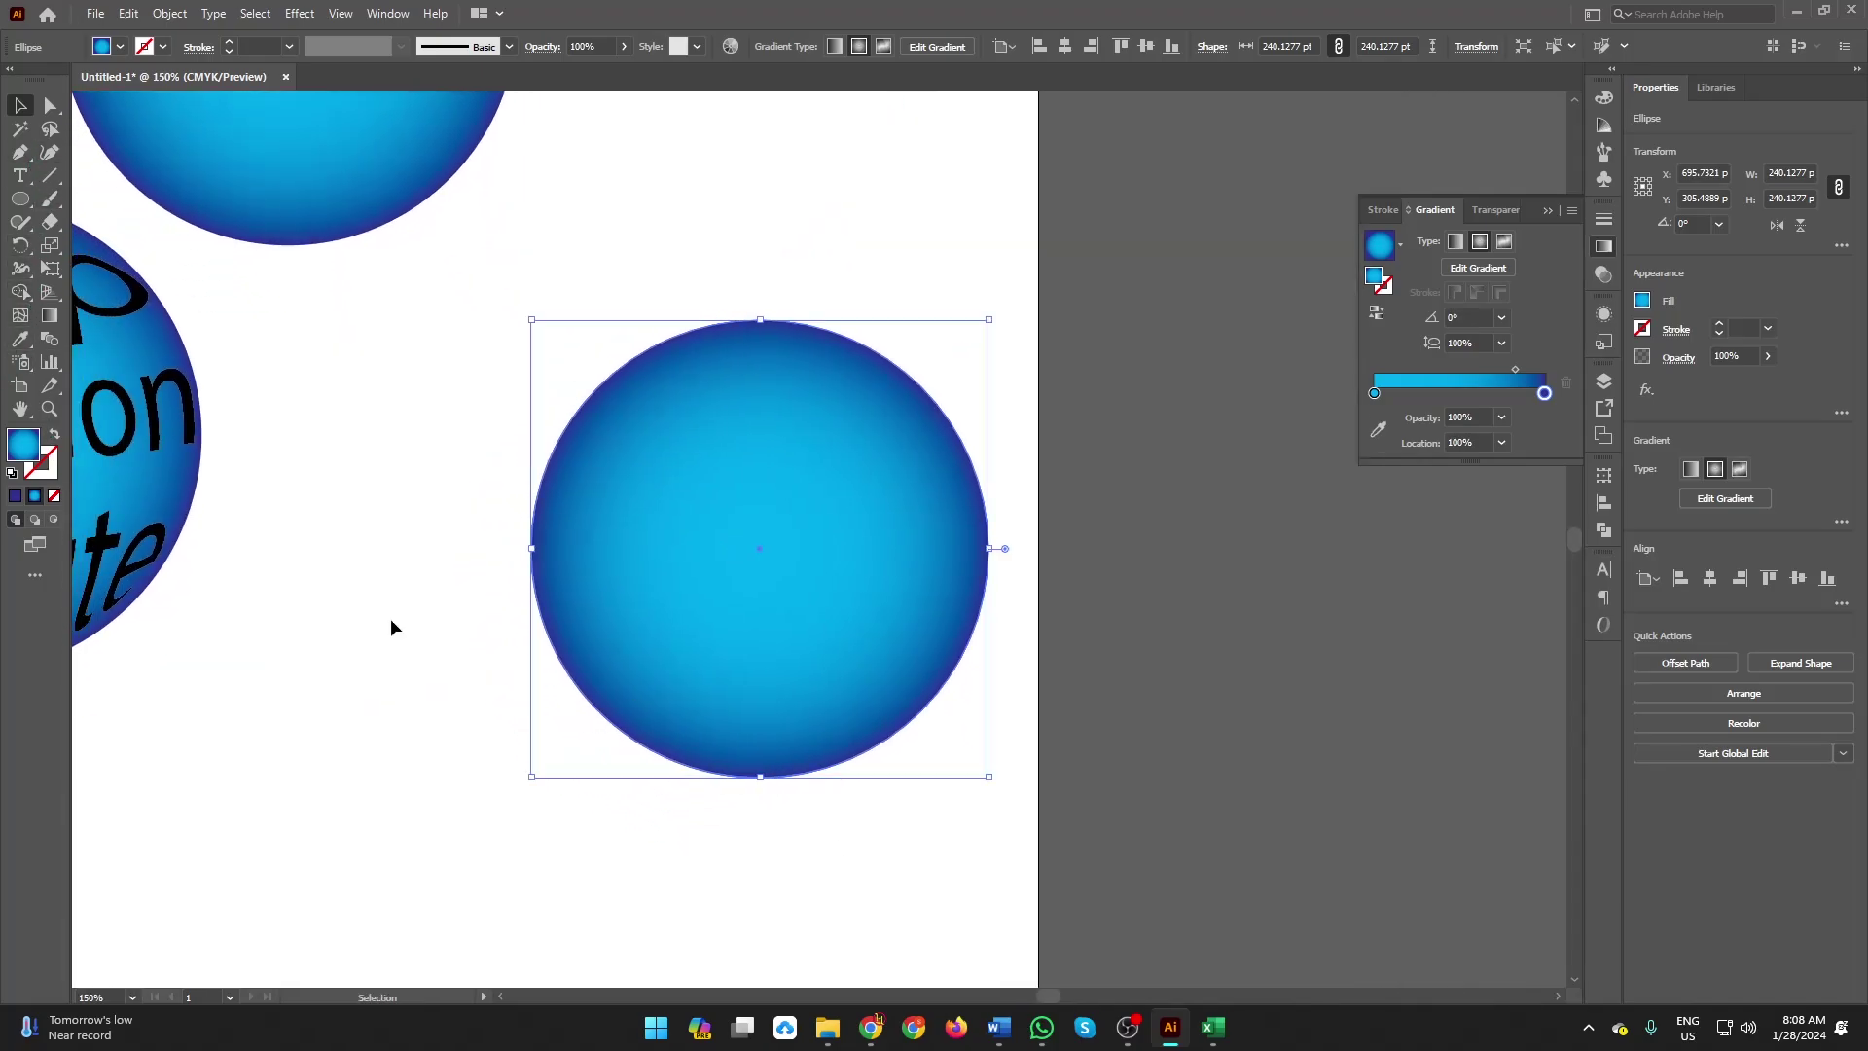
# Erase two wavy gaps across the circle's upper and lower halves.
pyautogui.click(46, 224)
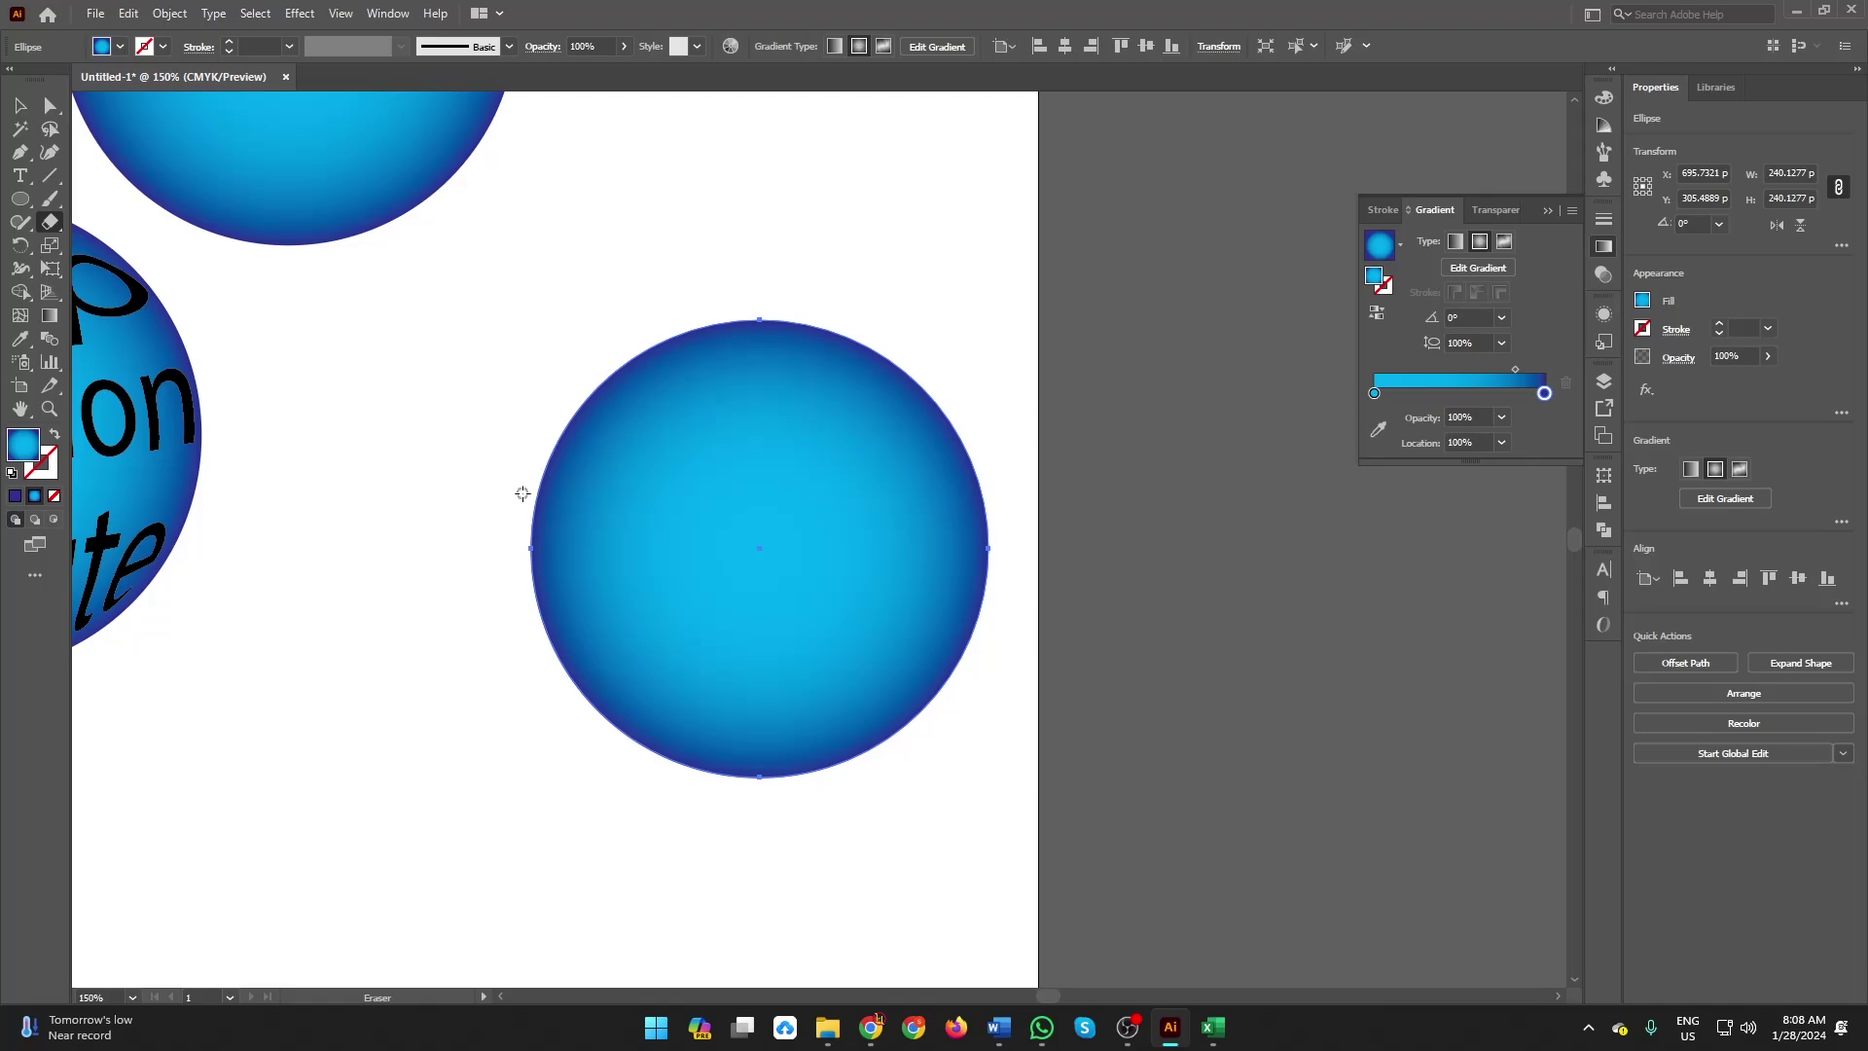
pyautogui.moveTo(522, 493); pyautogui.dragTo(977, 389)
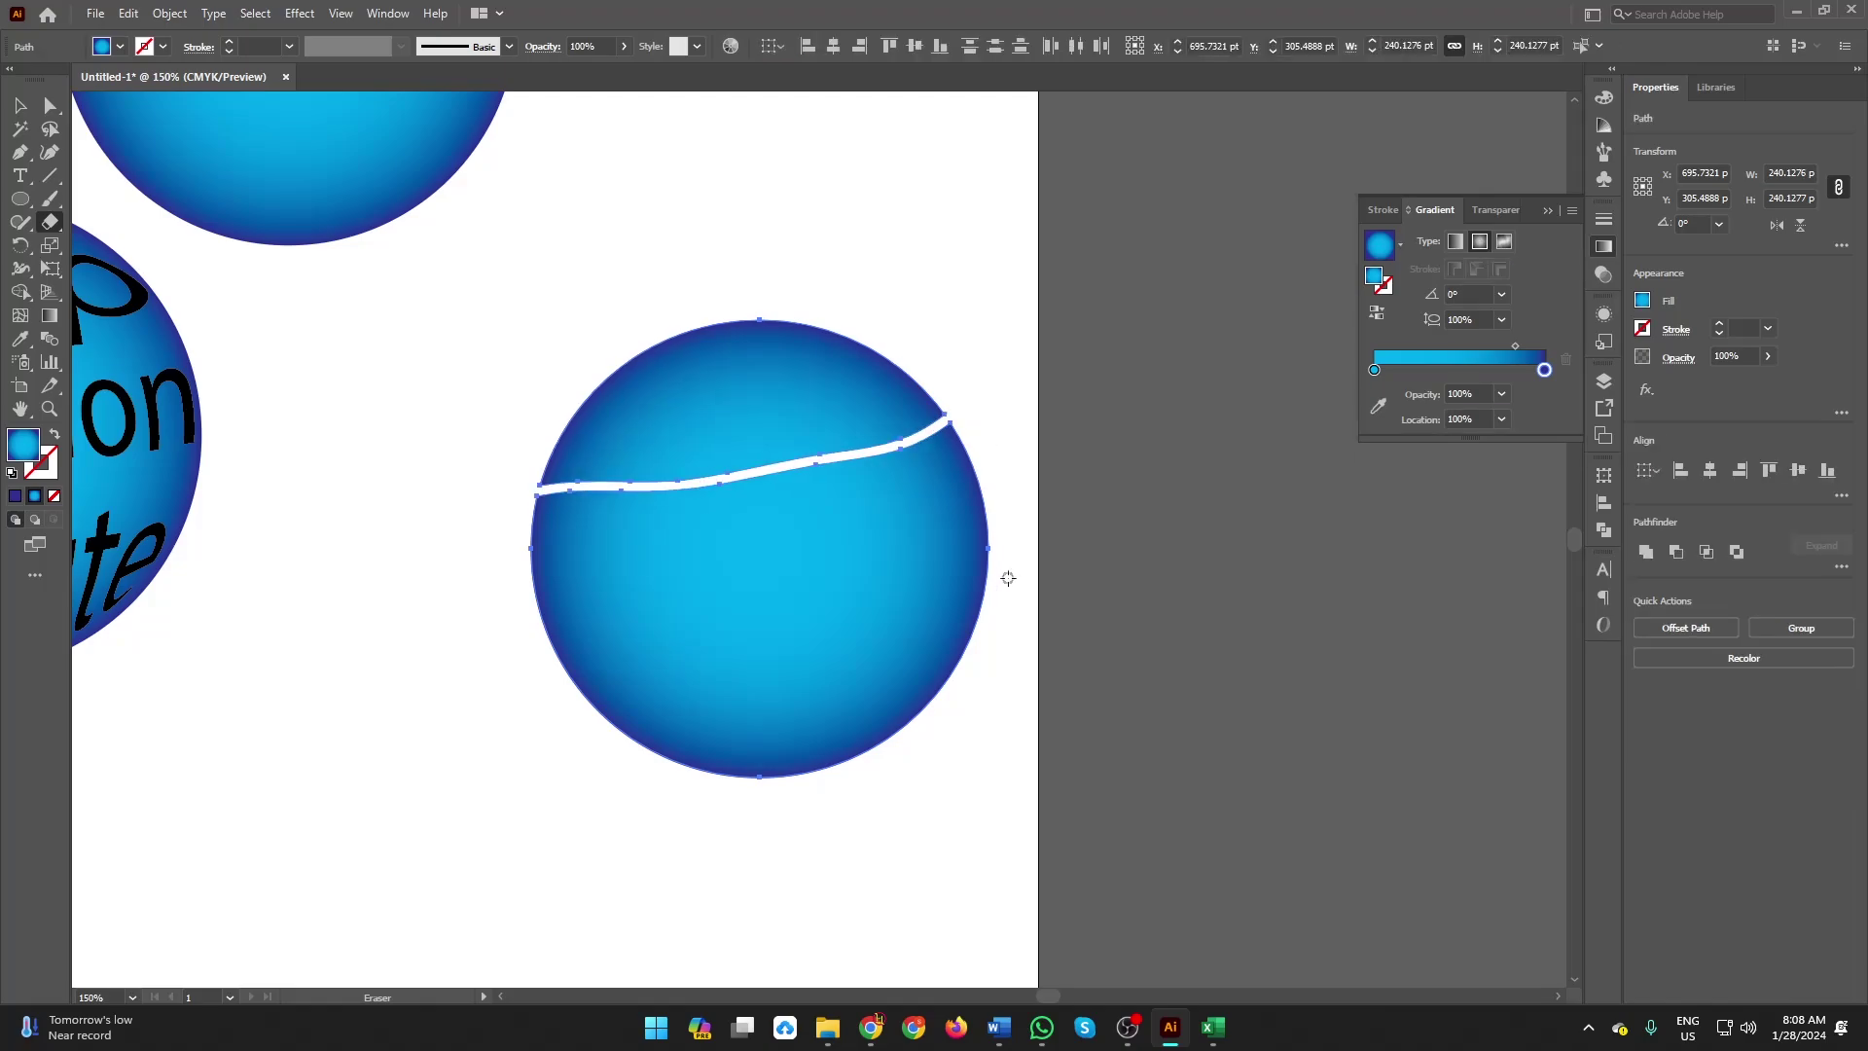
pyautogui.moveTo(1012, 597); pyautogui.dragTo(545, 669)
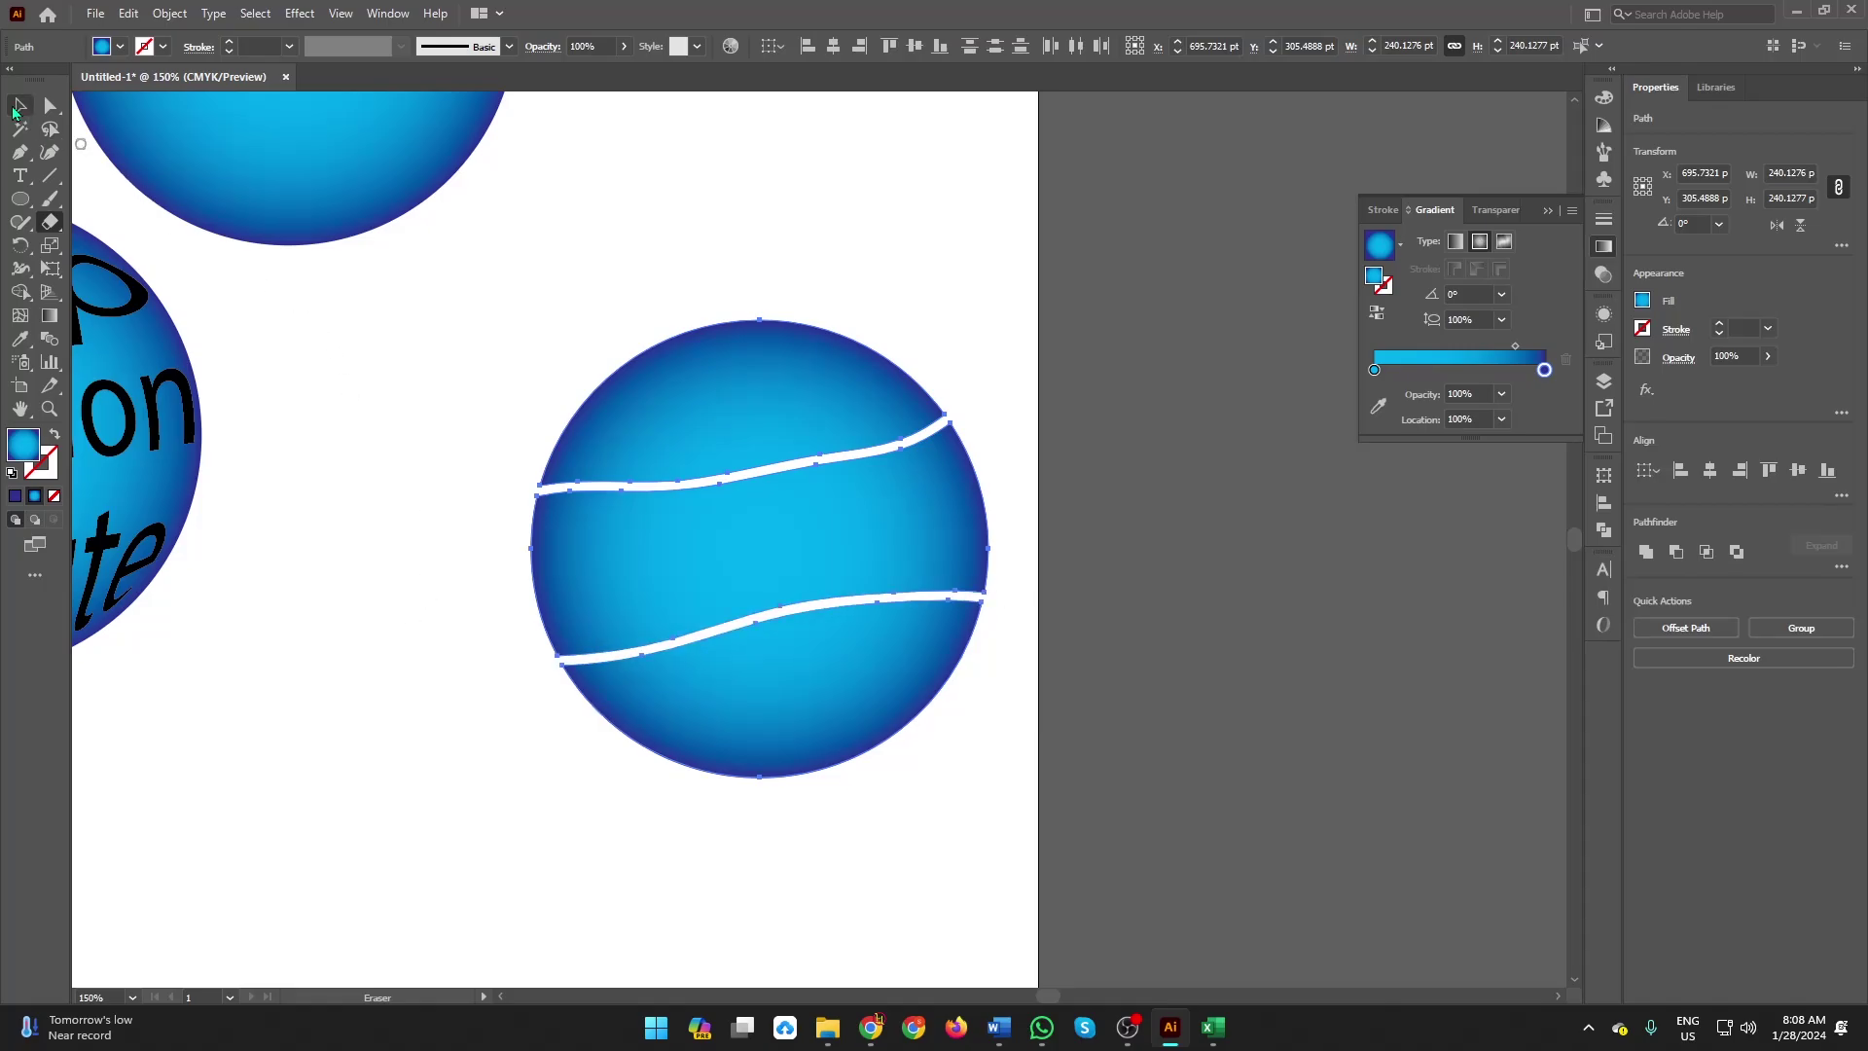
pyautogui.press('v')
pyautogui.scroll(-1, 483, 496)
pyautogui.scroll(-3, 484, 503)
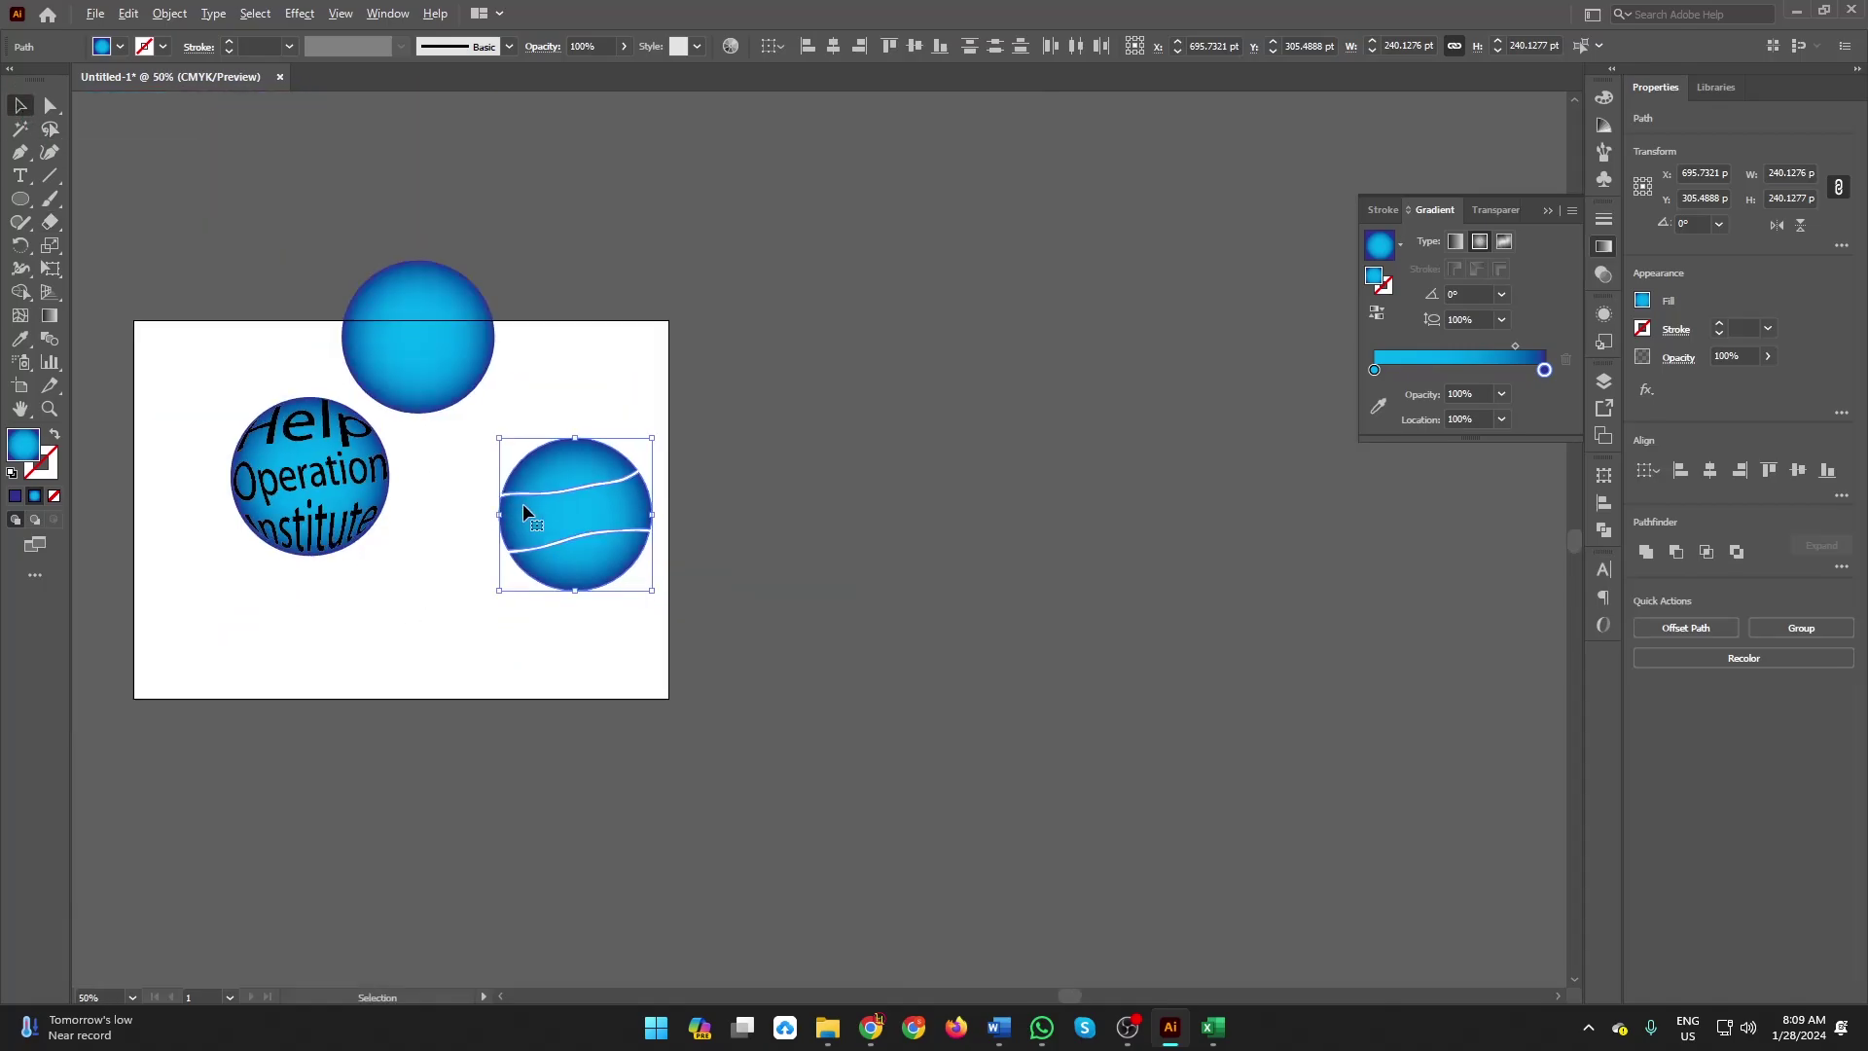
pyautogui.scroll(5, 561, 503)
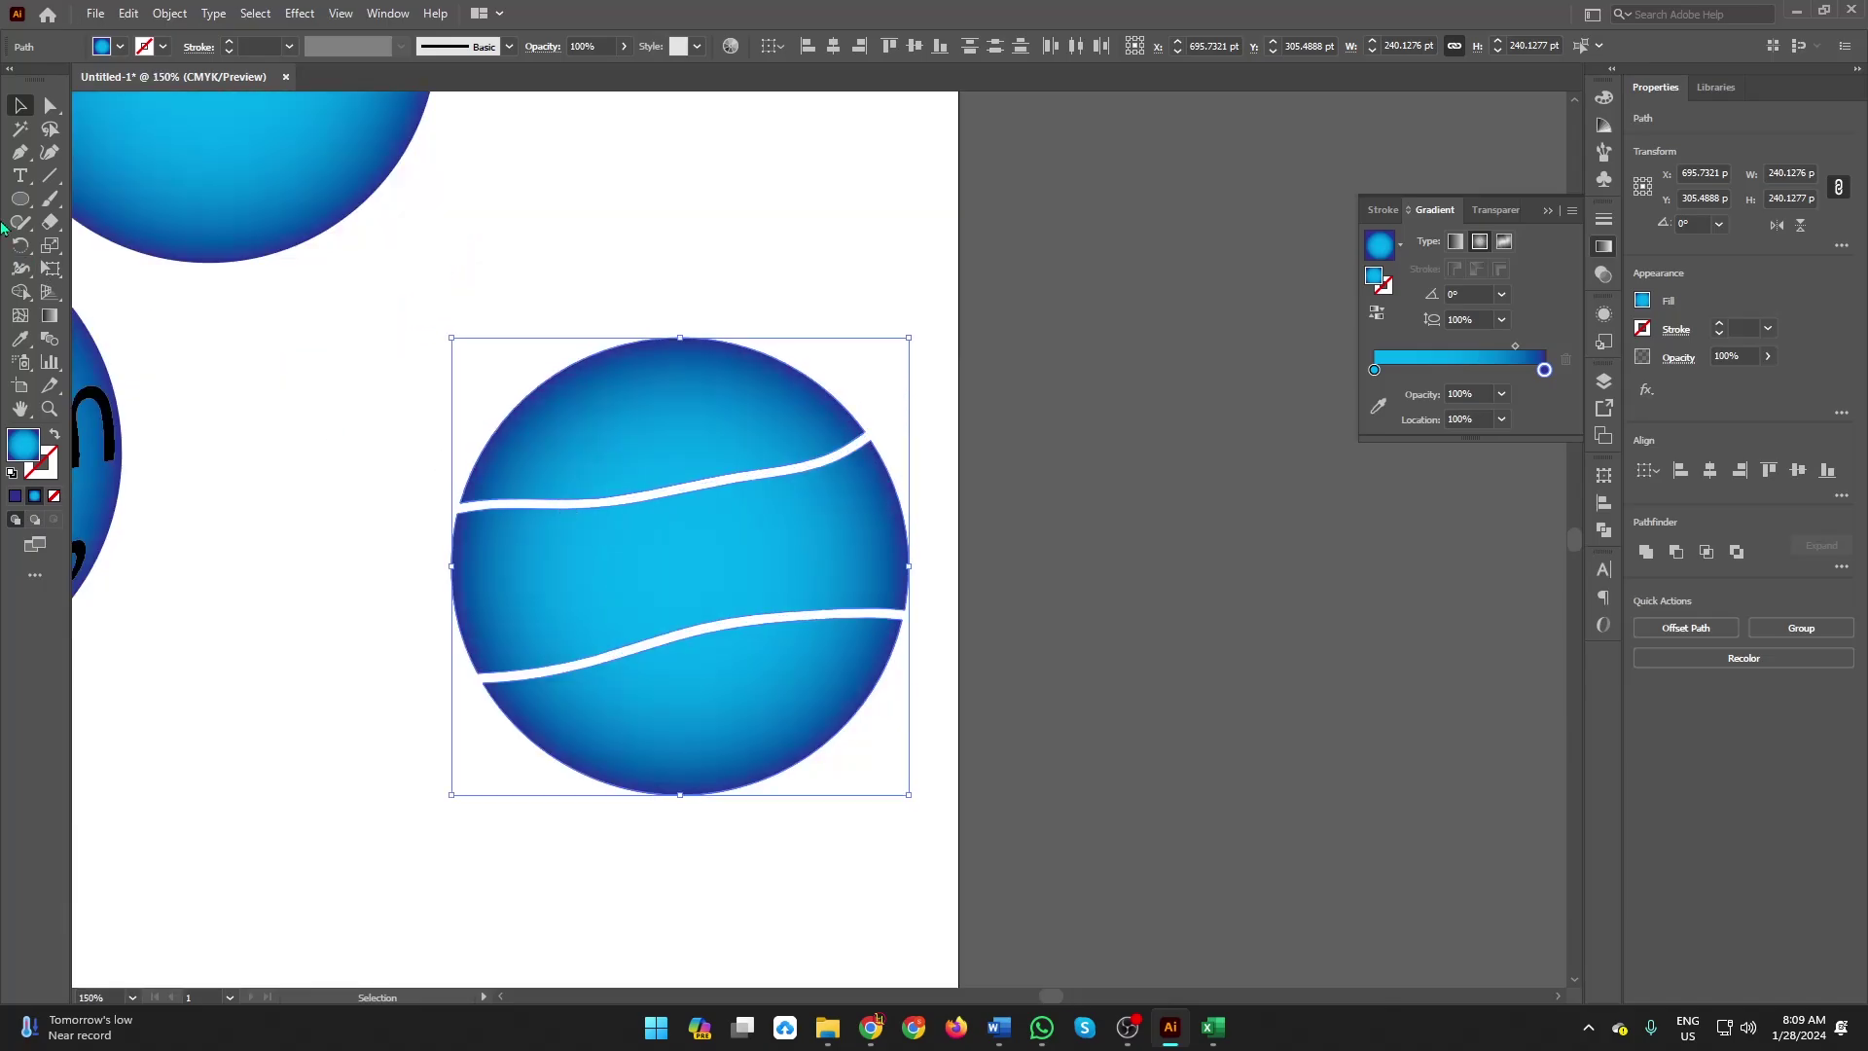
# Type 'Help' above the circle and duplicate it into three stacked lines.
pyautogui.press('t')
pyautogui.click(638, 237)
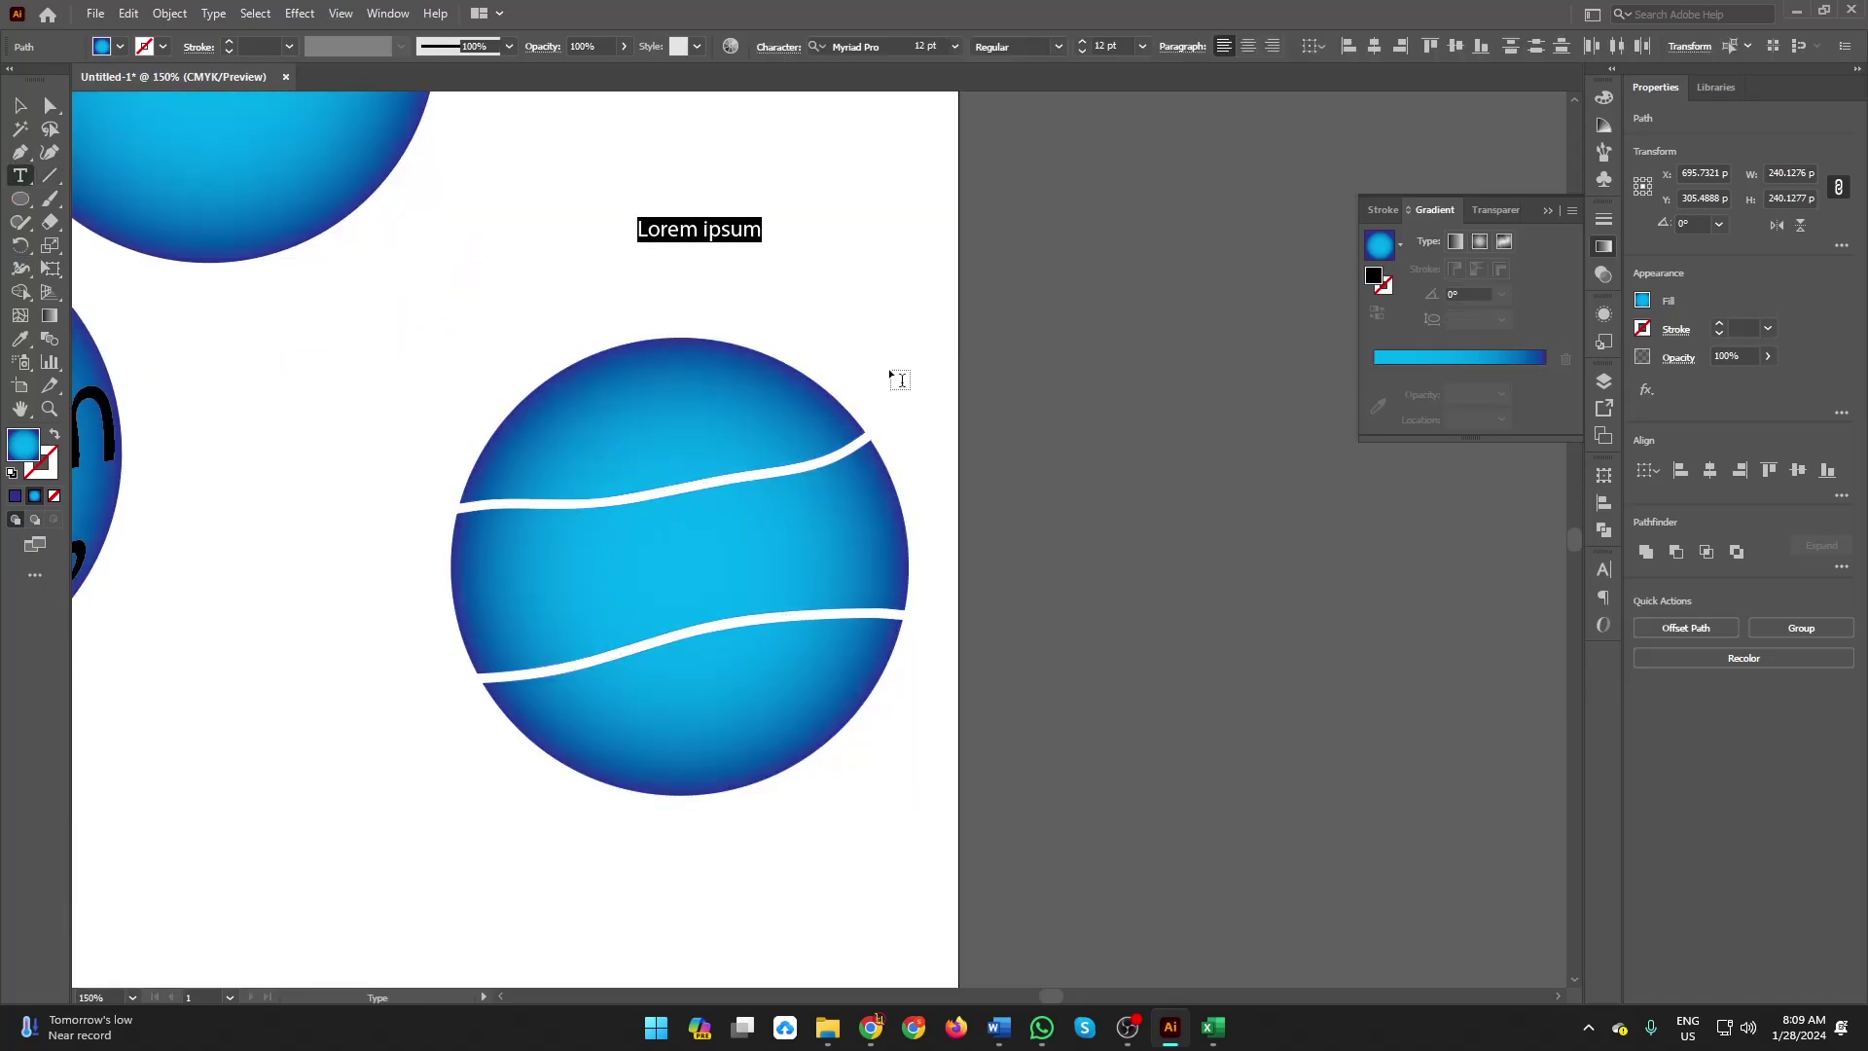
pyautogui.write('Help')
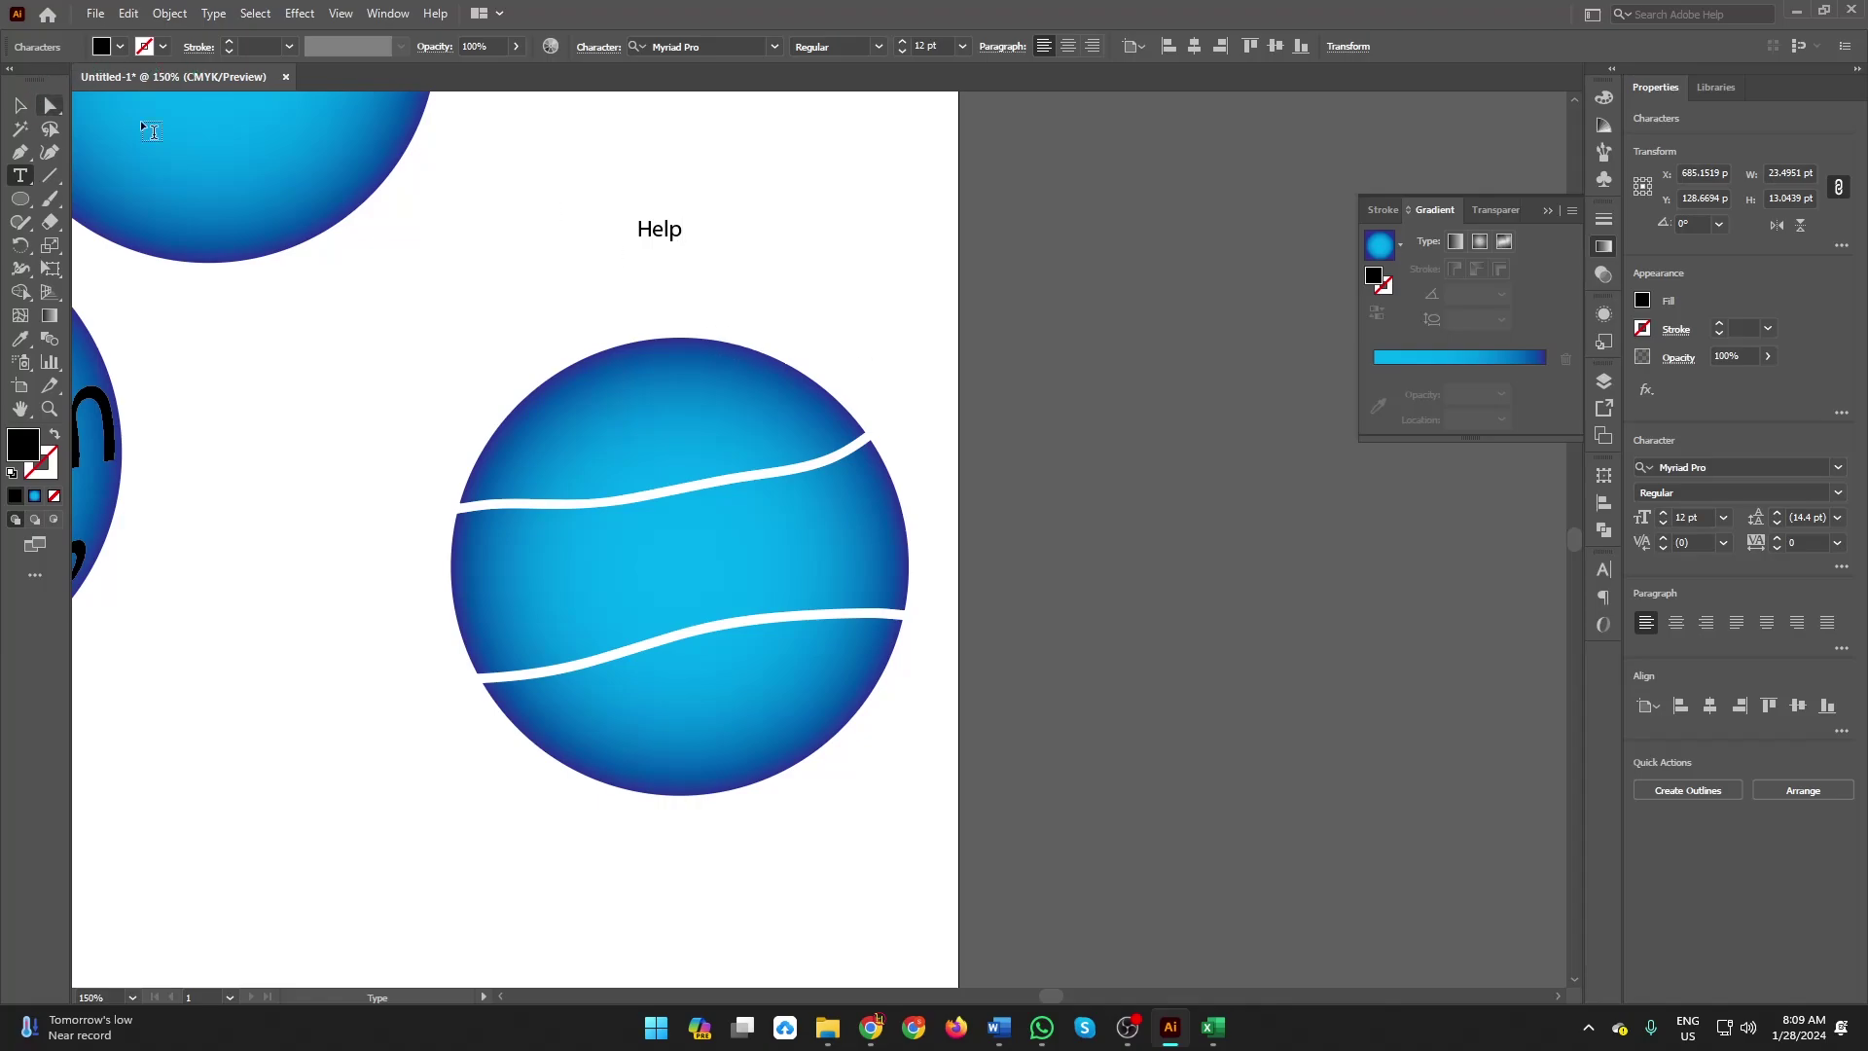
pyautogui.click(20, 105)
pyautogui.moveTo(662, 243); pyautogui.dragTo(658, 279)
pyautogui.hotkey('ctrl', 'd')
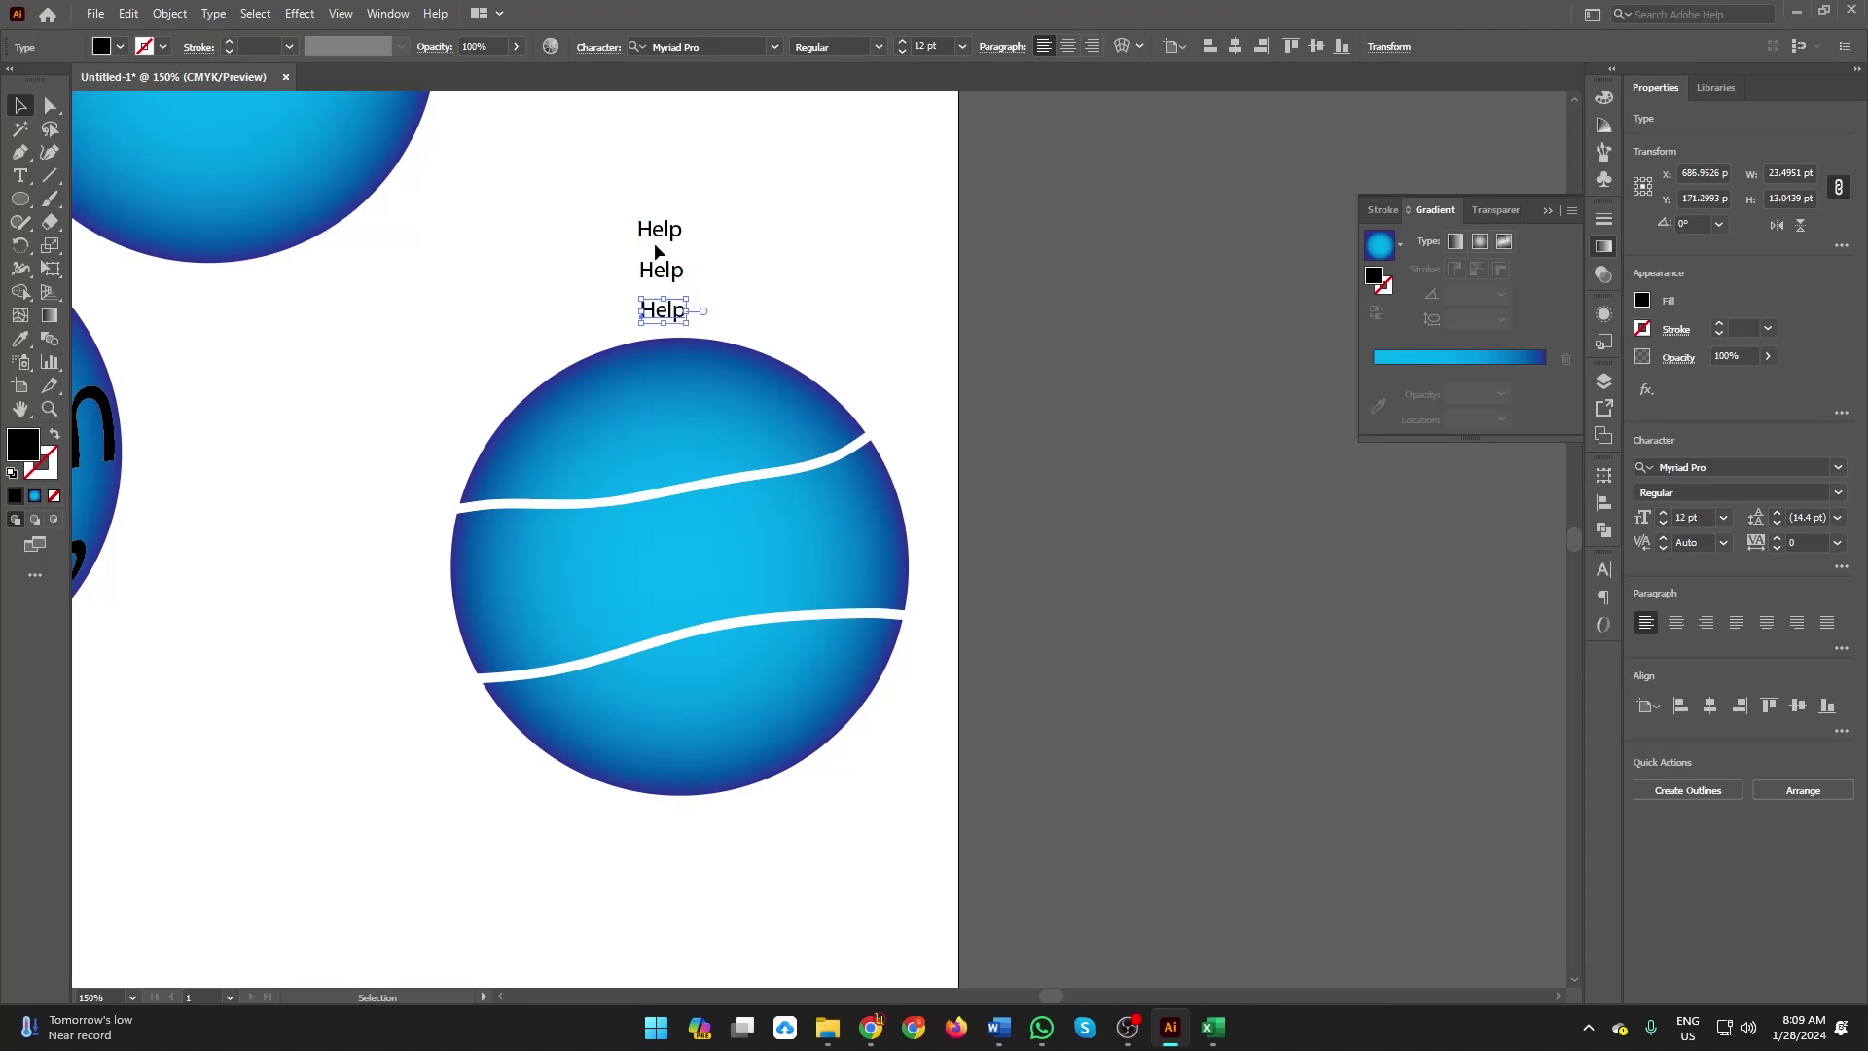
# Retype the middle and bottom copies as 'Operaiton' and 'Institute'.
pyautogui.doubleClick(658, 275)
pyautogui.hotkey('ctrl', 'a')
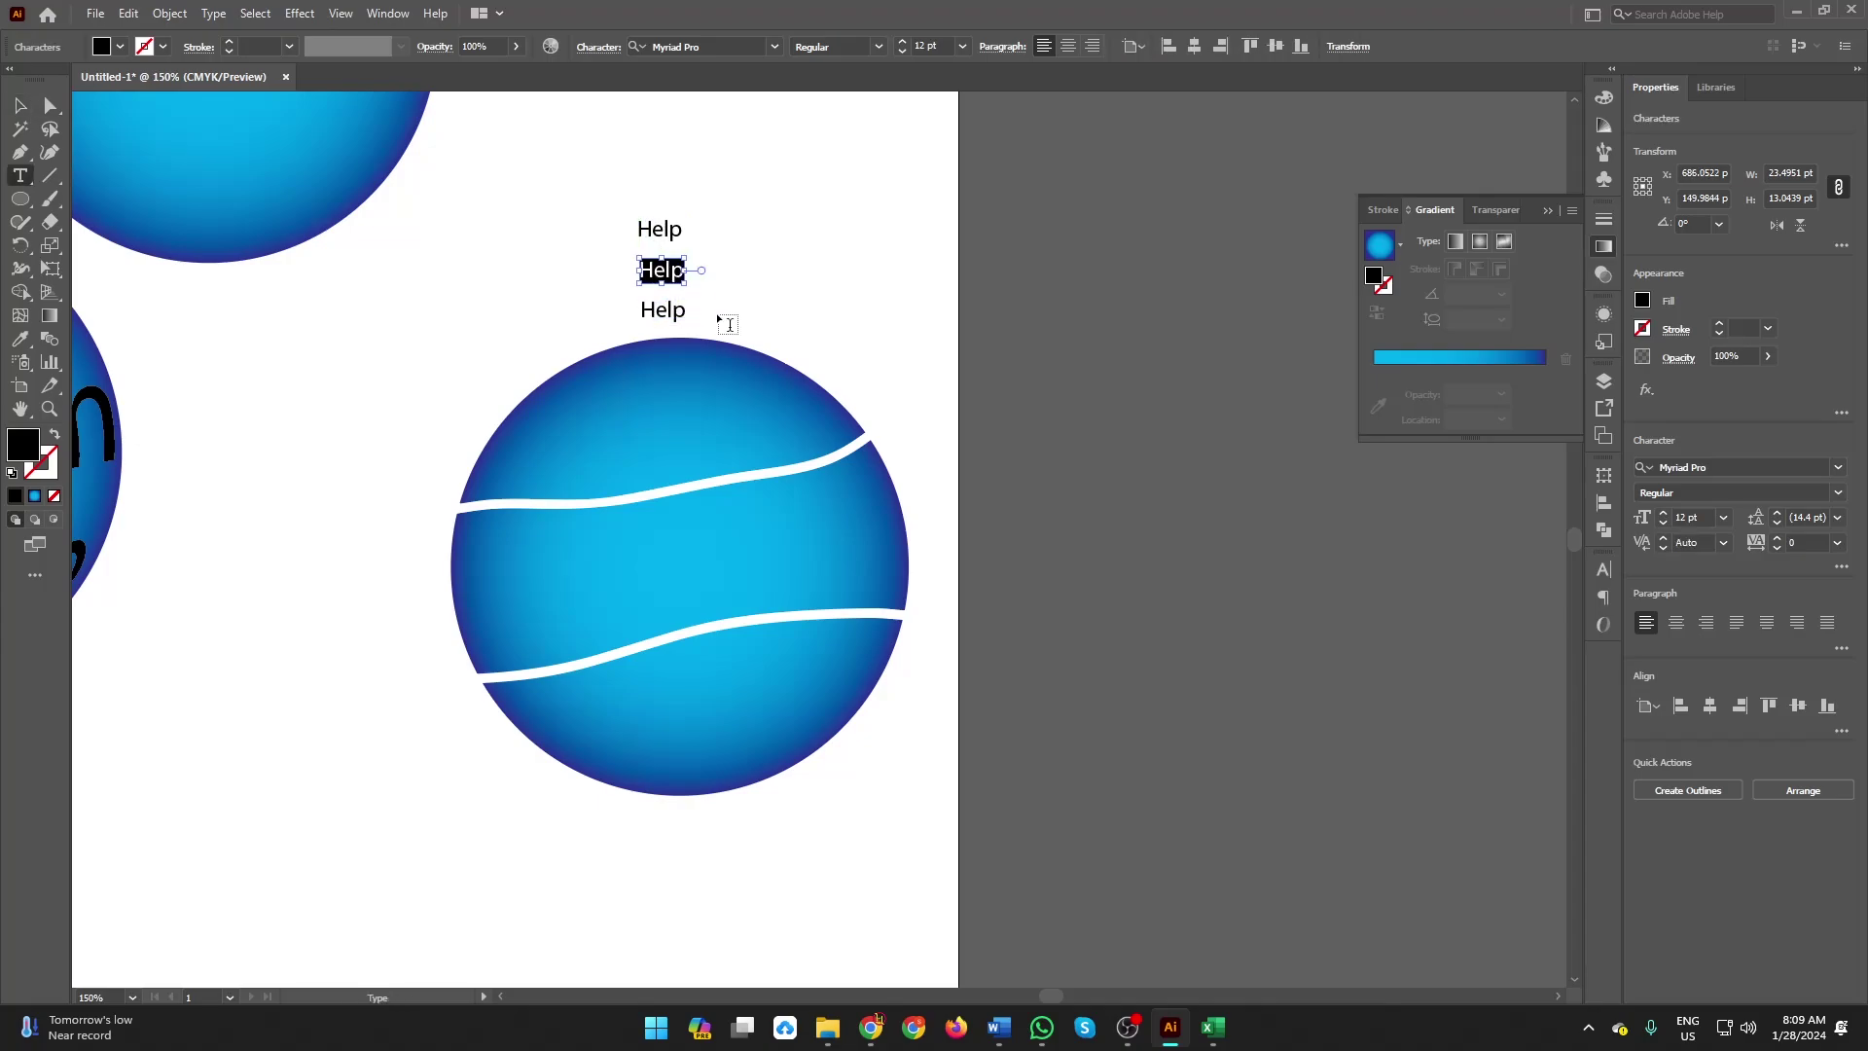
pyautogui.write('Operaiton')
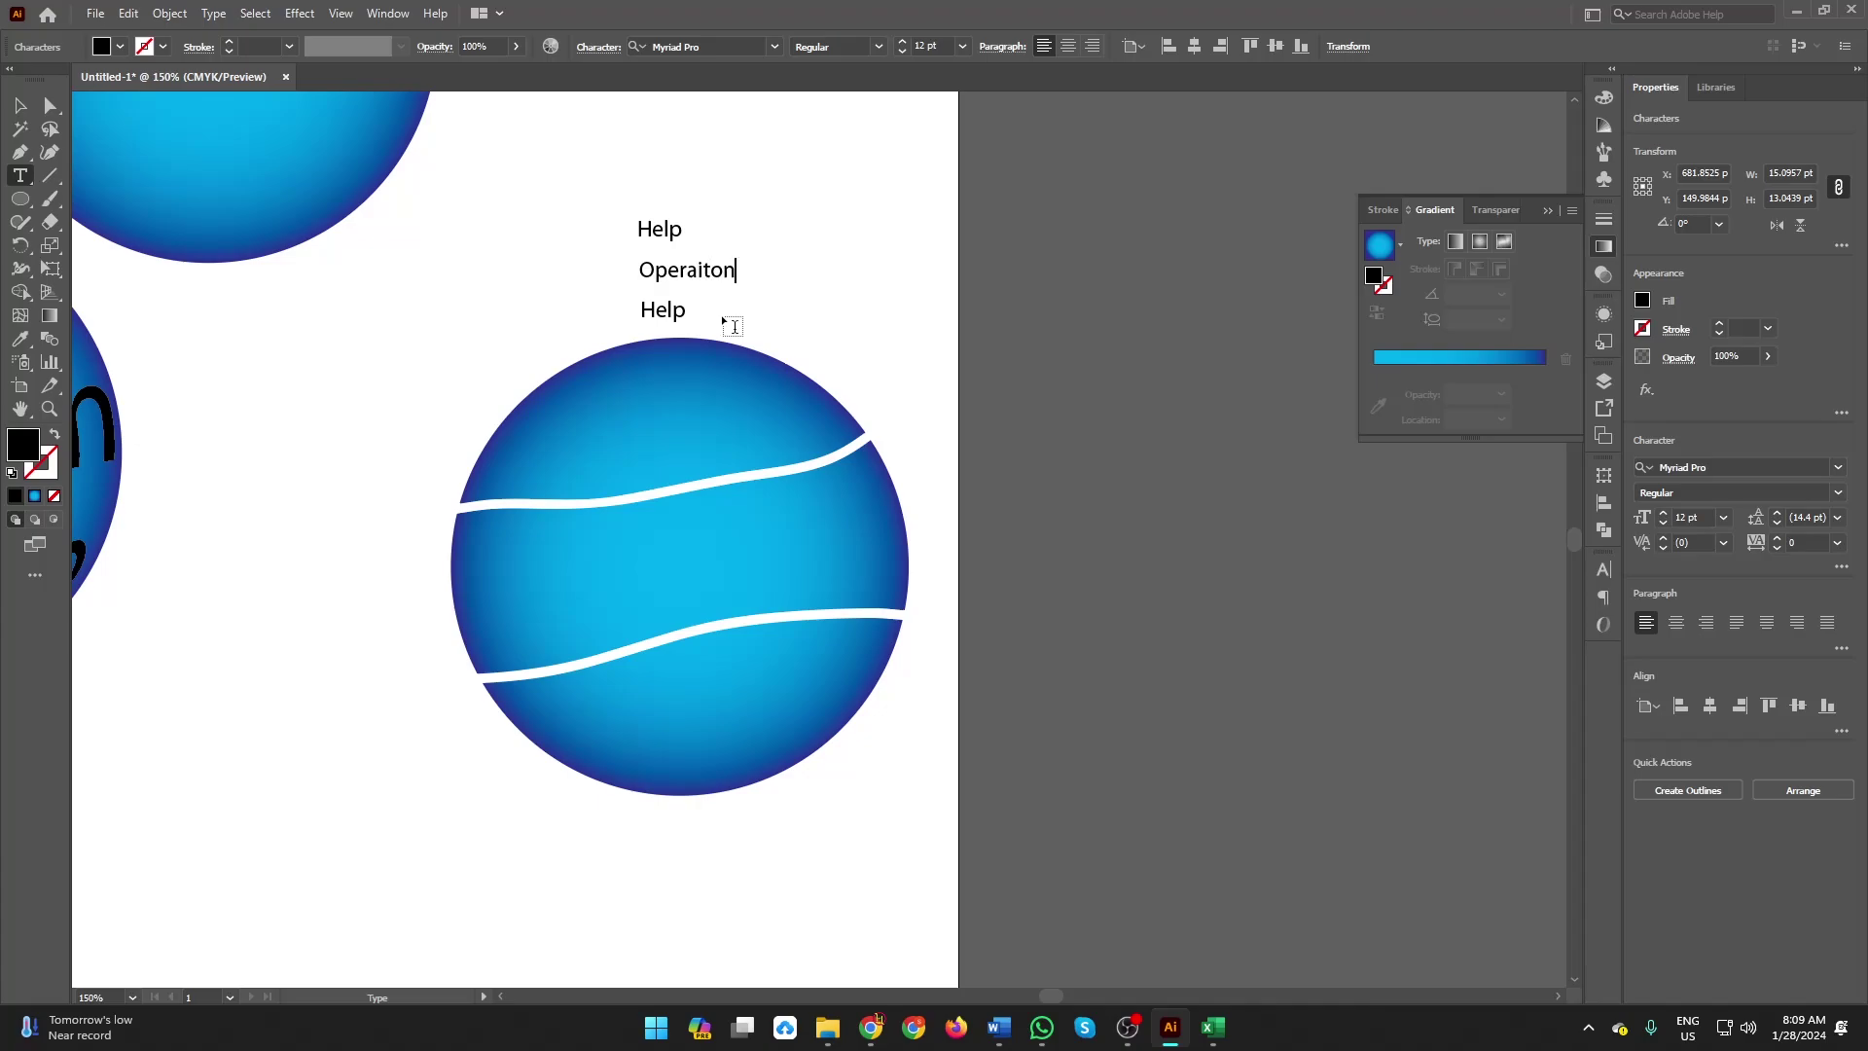
pyautogui.click(667, 312)
pyautogui.hotkey('ctrl', 'a')
pyautogui.write('Ins')
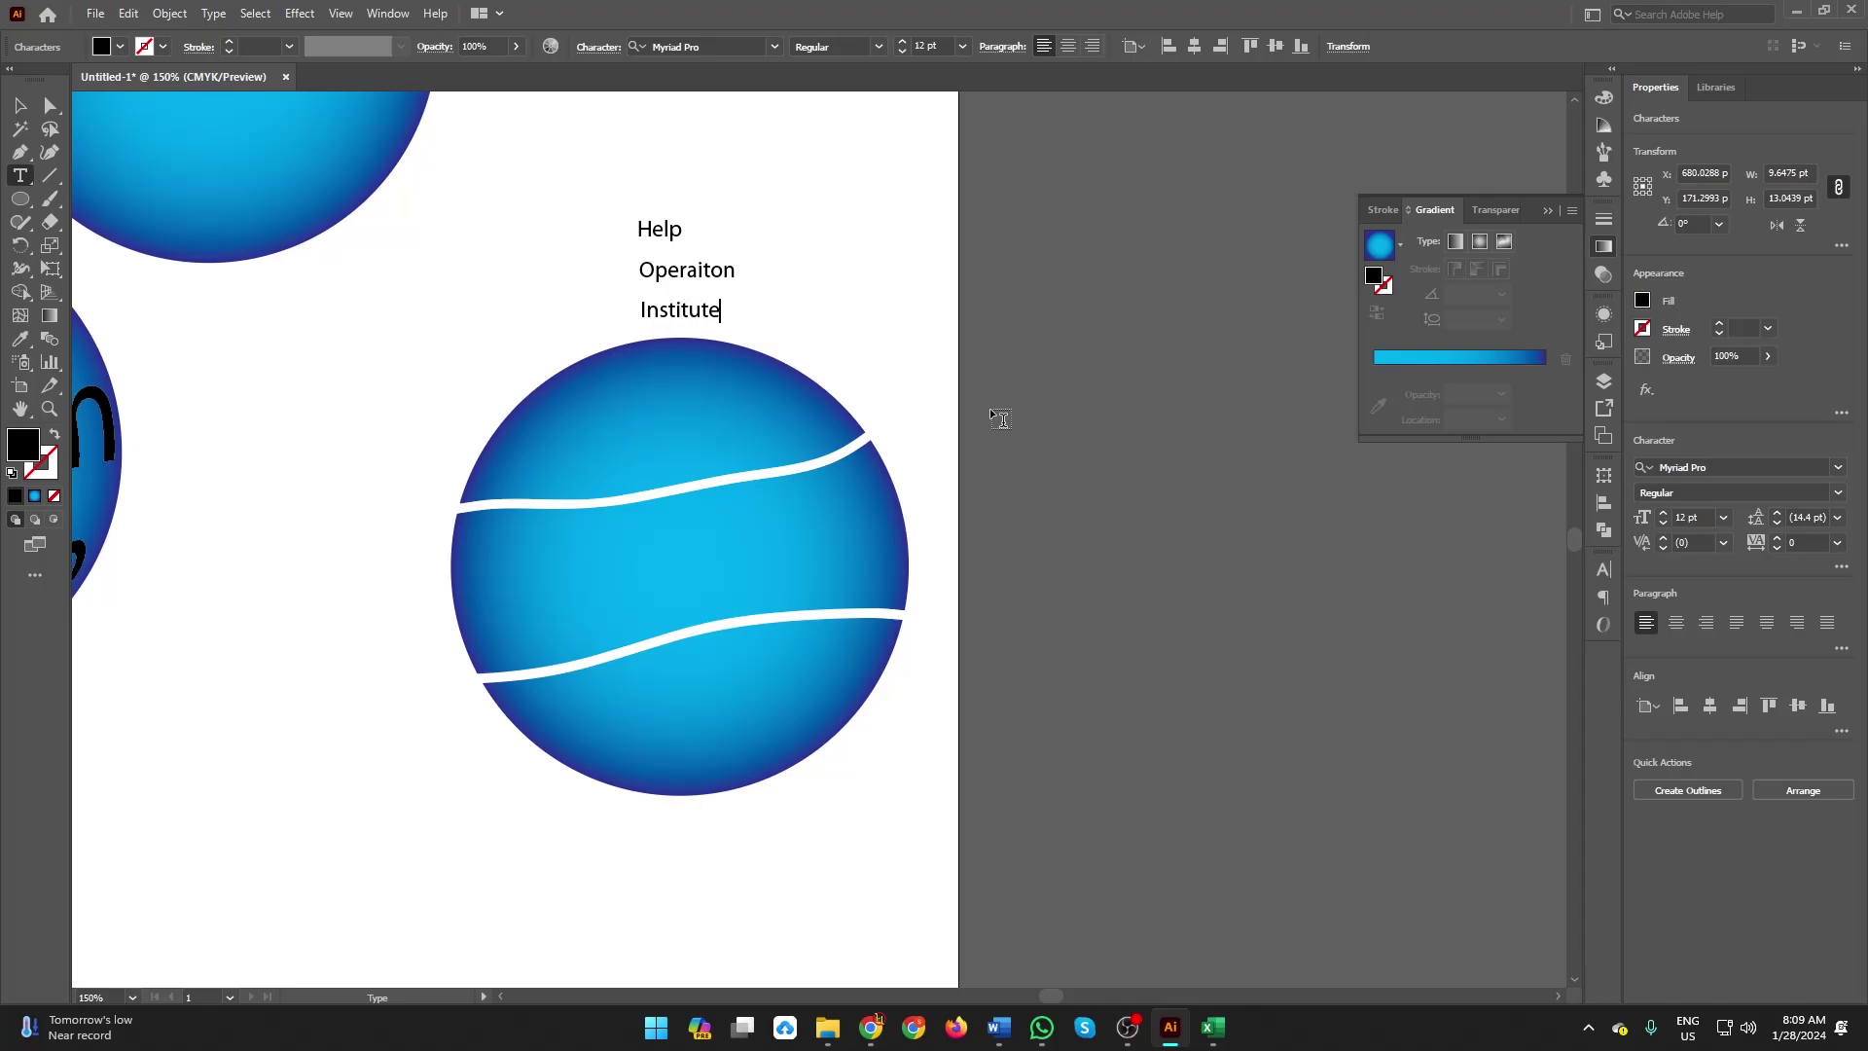
# Scale the three text lines up together by the bounding box.
pyautogui.press('Escape')
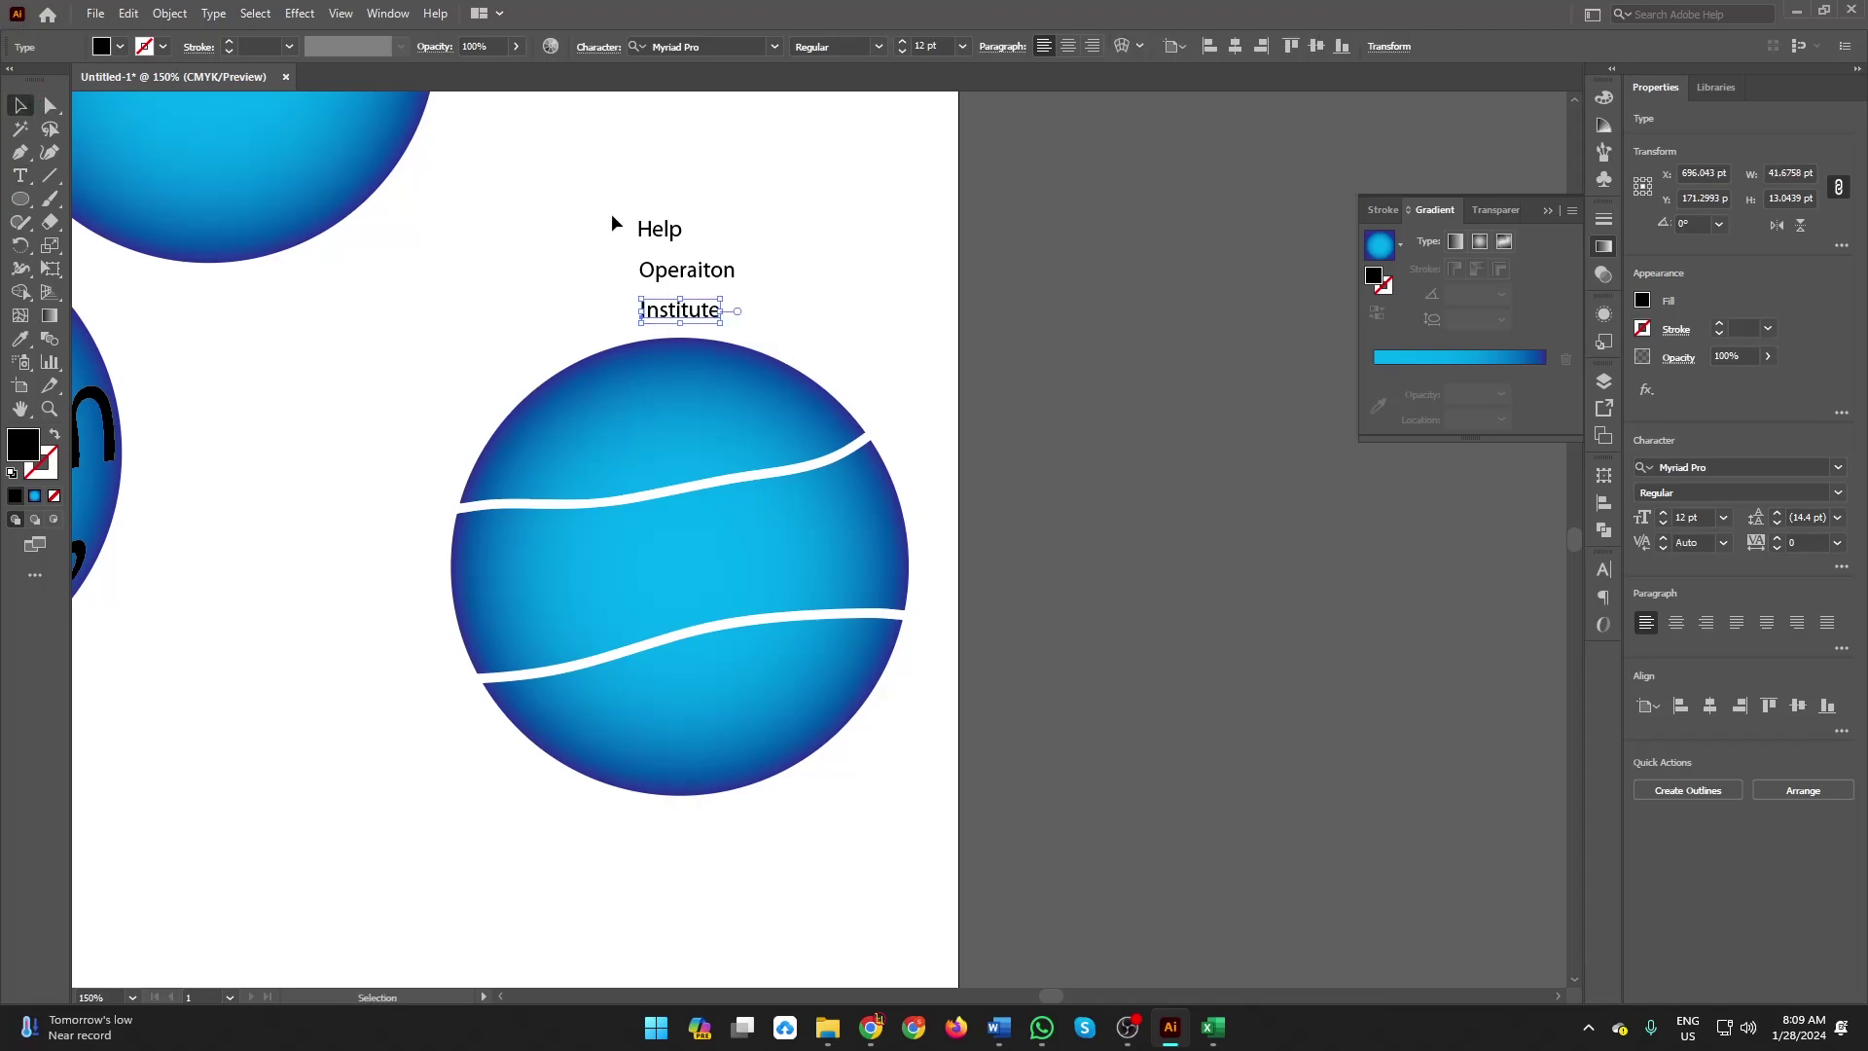
pyautogui.moveTo(611, 215); pyautogui.dragTo(698, 321)
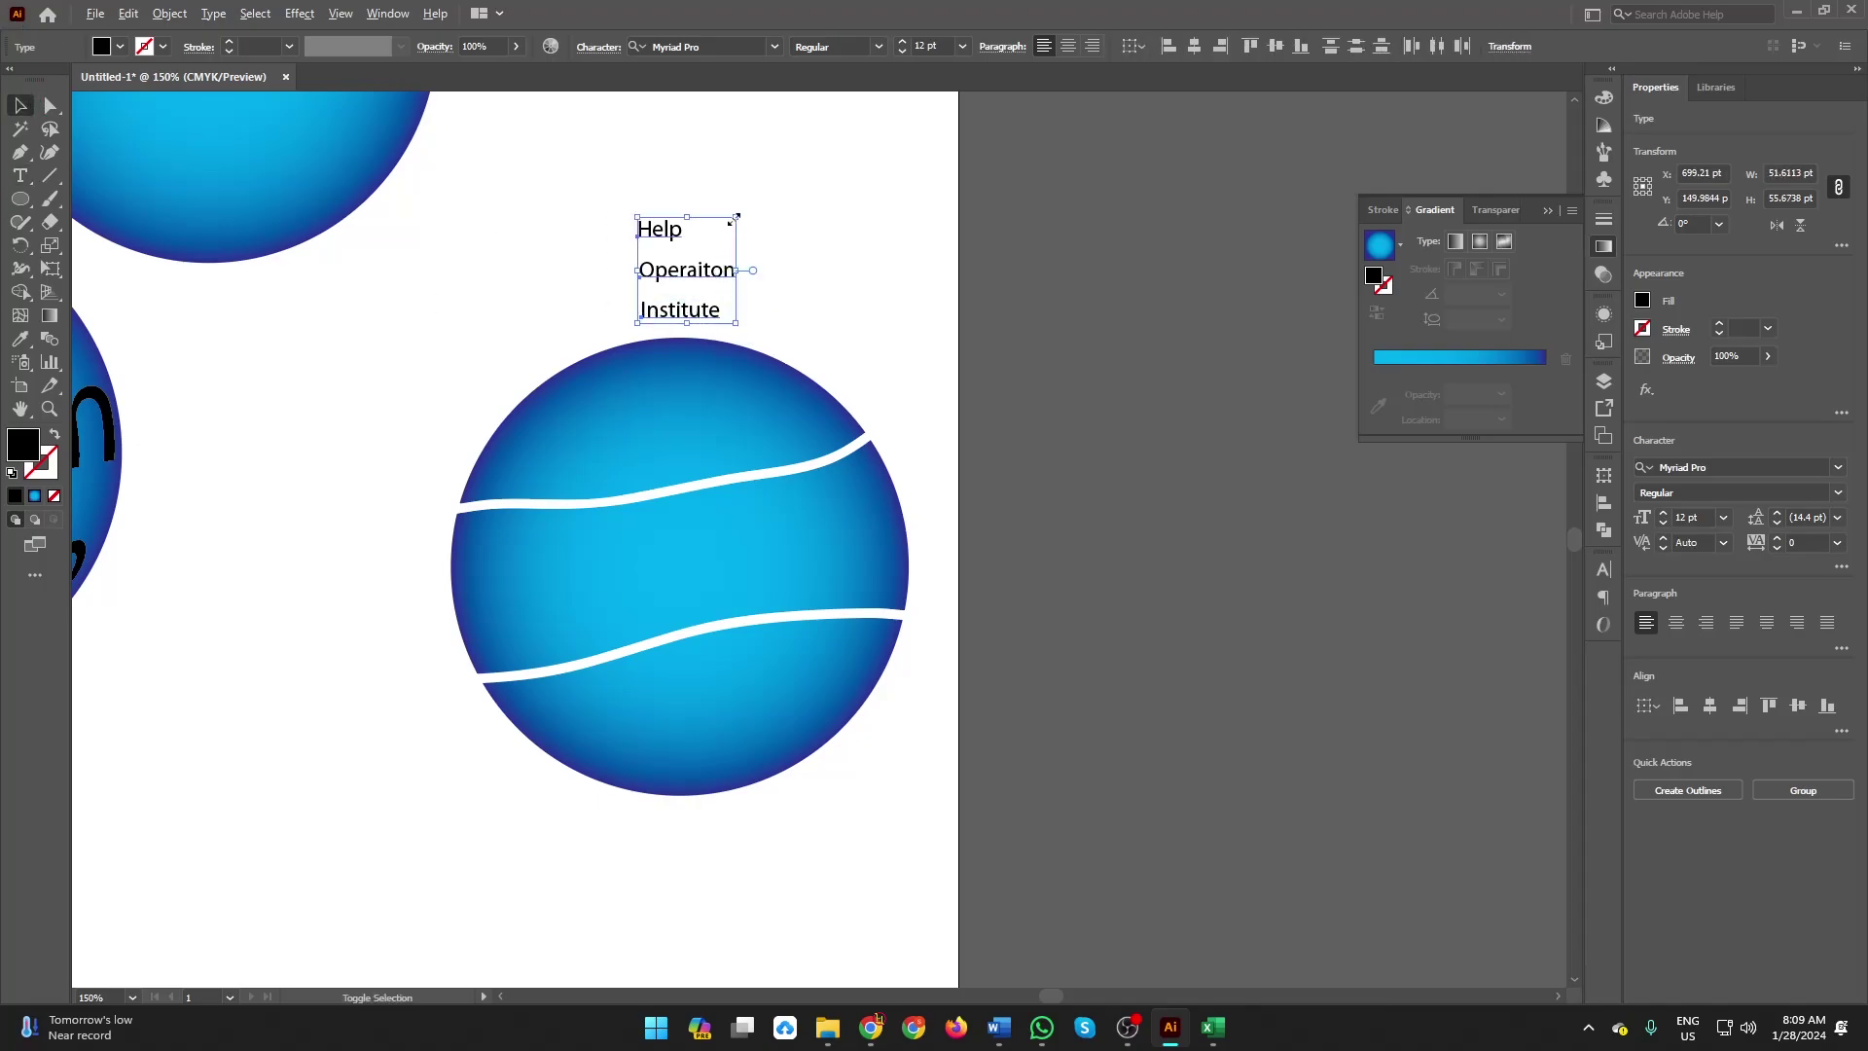
pyautogui.moveTo(739, 216); pyautogui.dragTo(894, 135)
pyautogui.click(894, 135)
# Move Institute, Operaiton and Help into the bottom, middle and top bands, and select all three.
pyautogui.moveTo(617, 387); pyautogui.dragTo(655, 704)
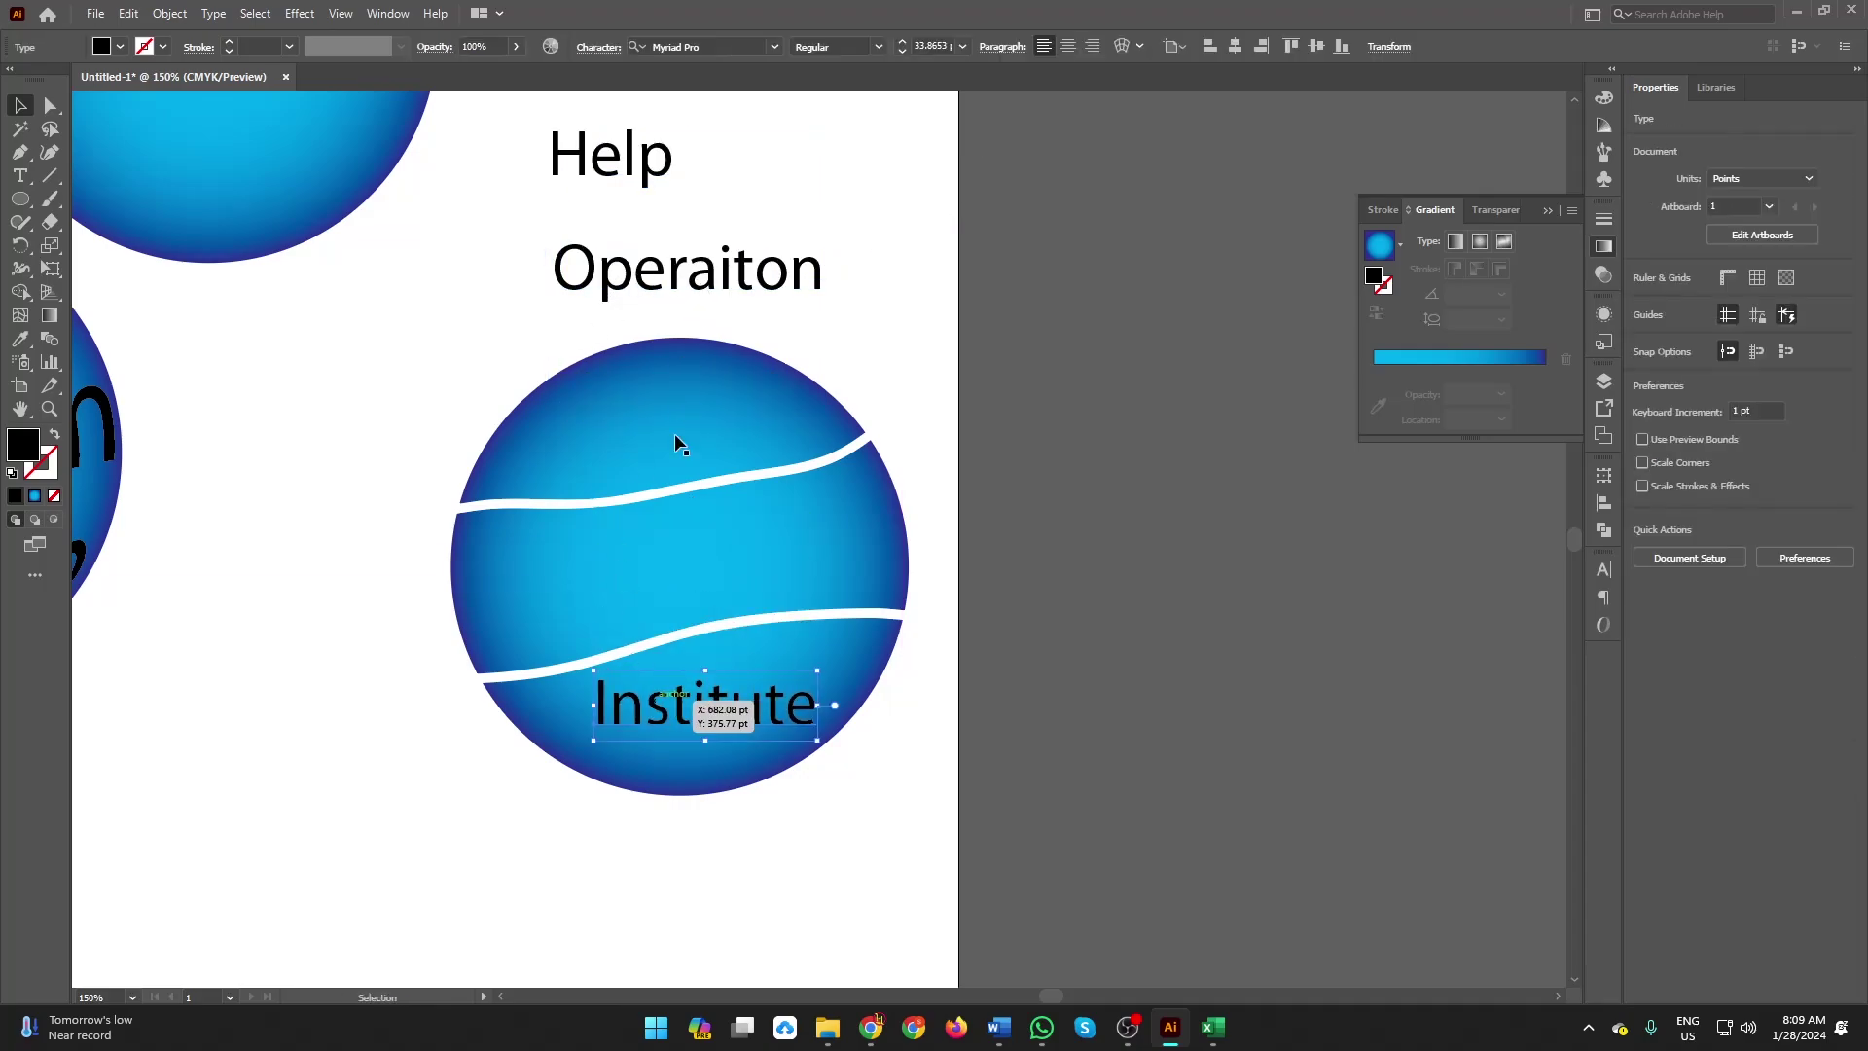
pyautogui.moveTo(671, 306); pyautogui.dragTo(665, 603)
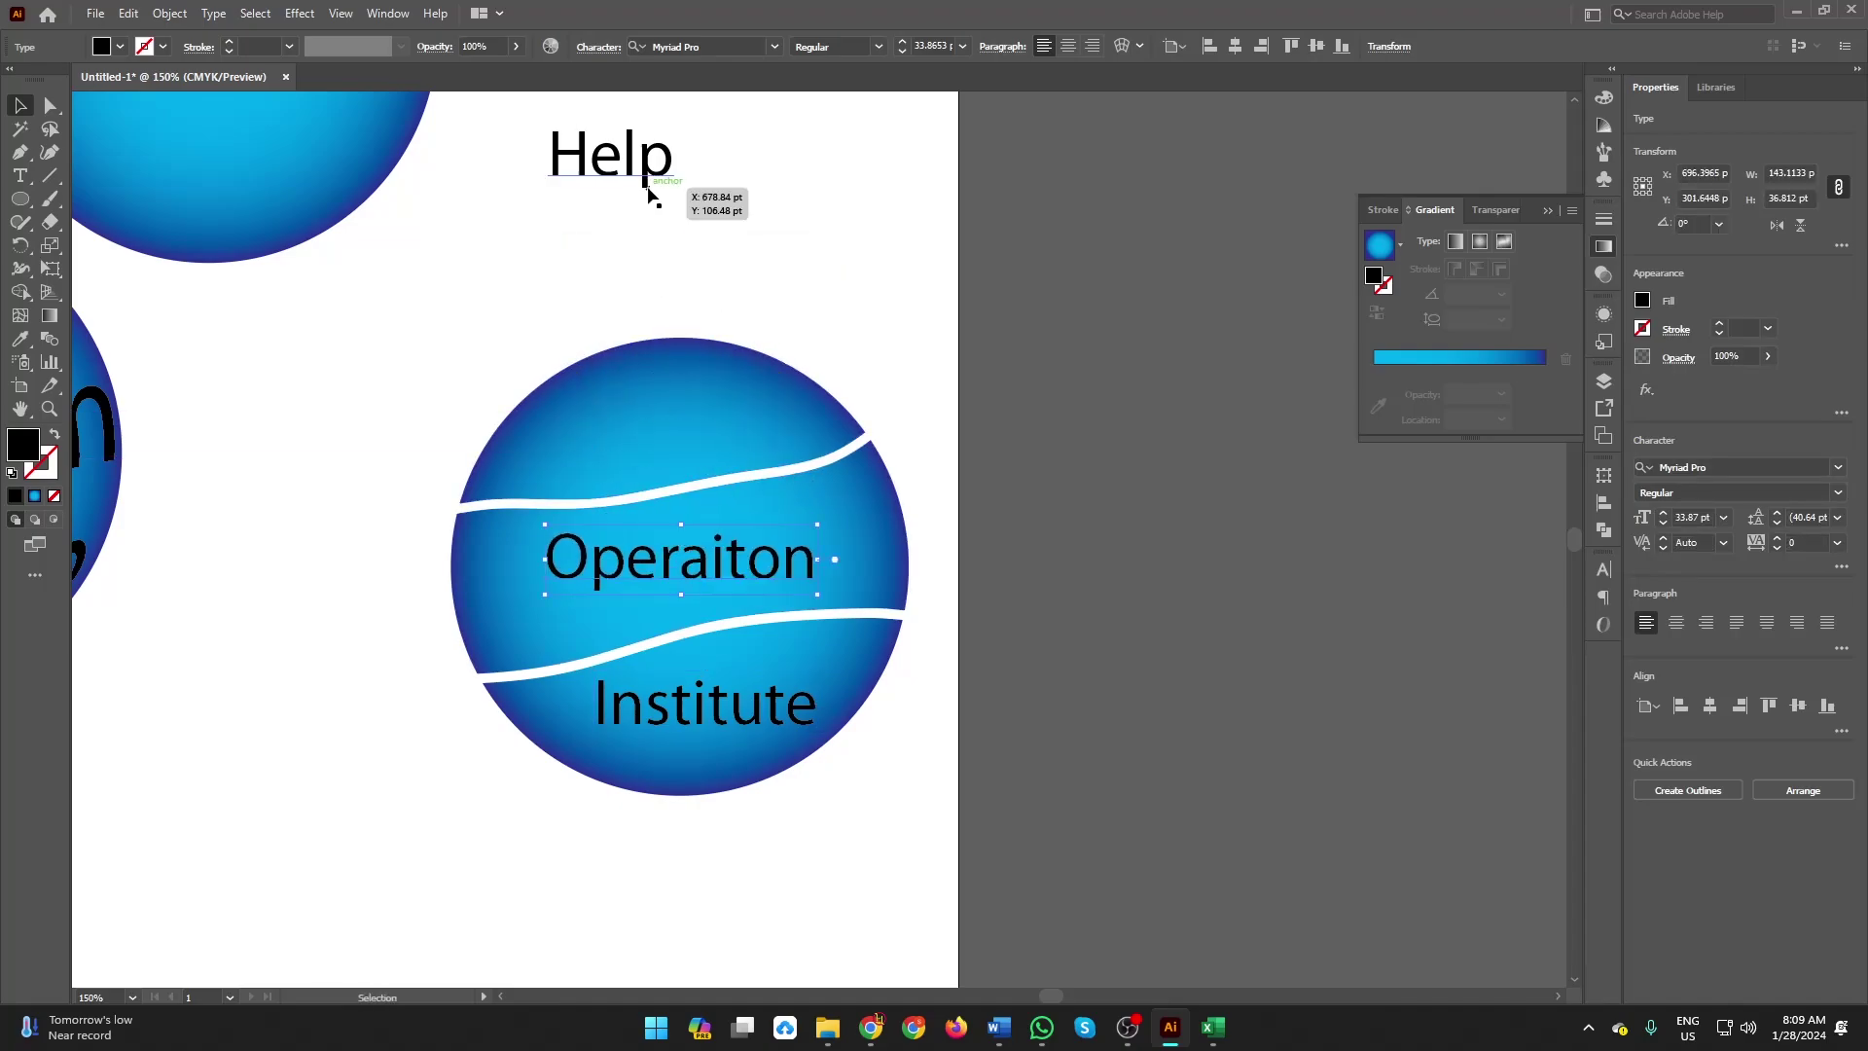
pyautogui.moveTo(649, 195); pyautogui.dragTo(698, 459)
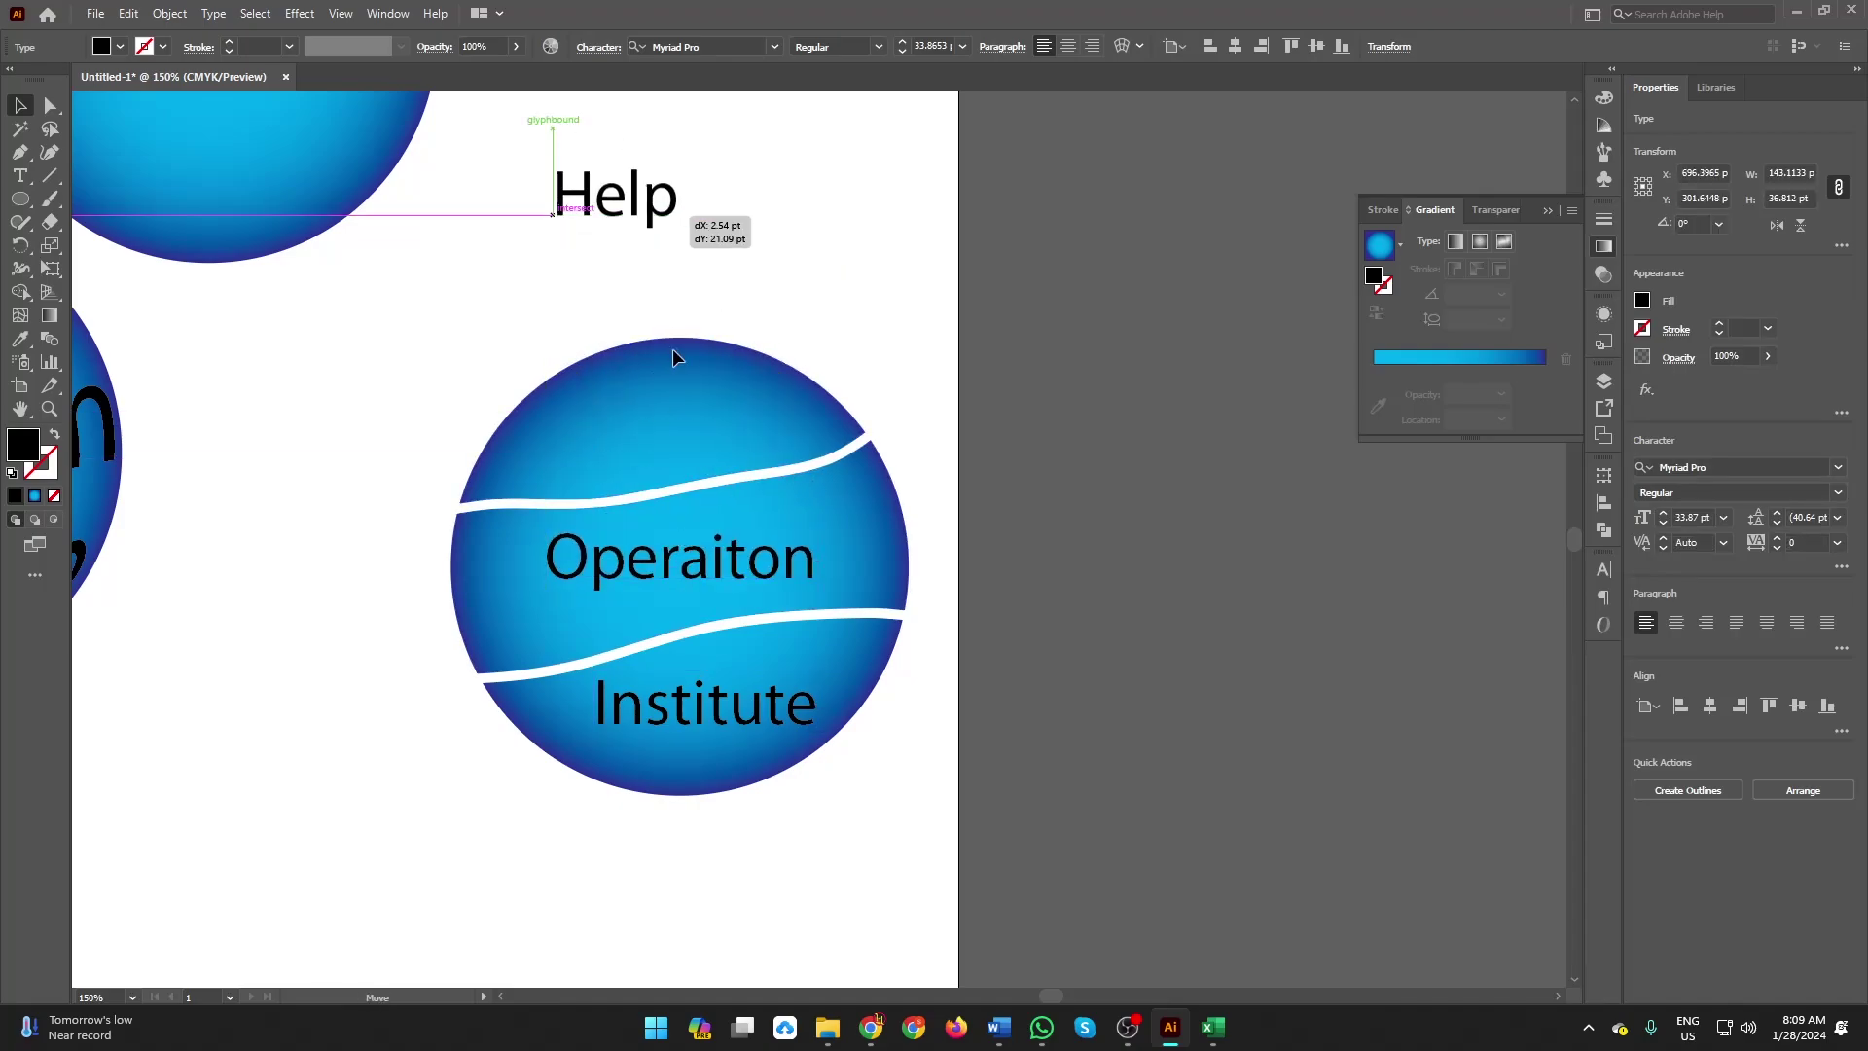
pyautogui.keyDown('shift'); pyautogui.click(751, 581); pyautogui.keyUp('shift')
pyautogui.keyDown('shift'); pyautogui.click(750, 717); pyautogui.keyUp('shift')
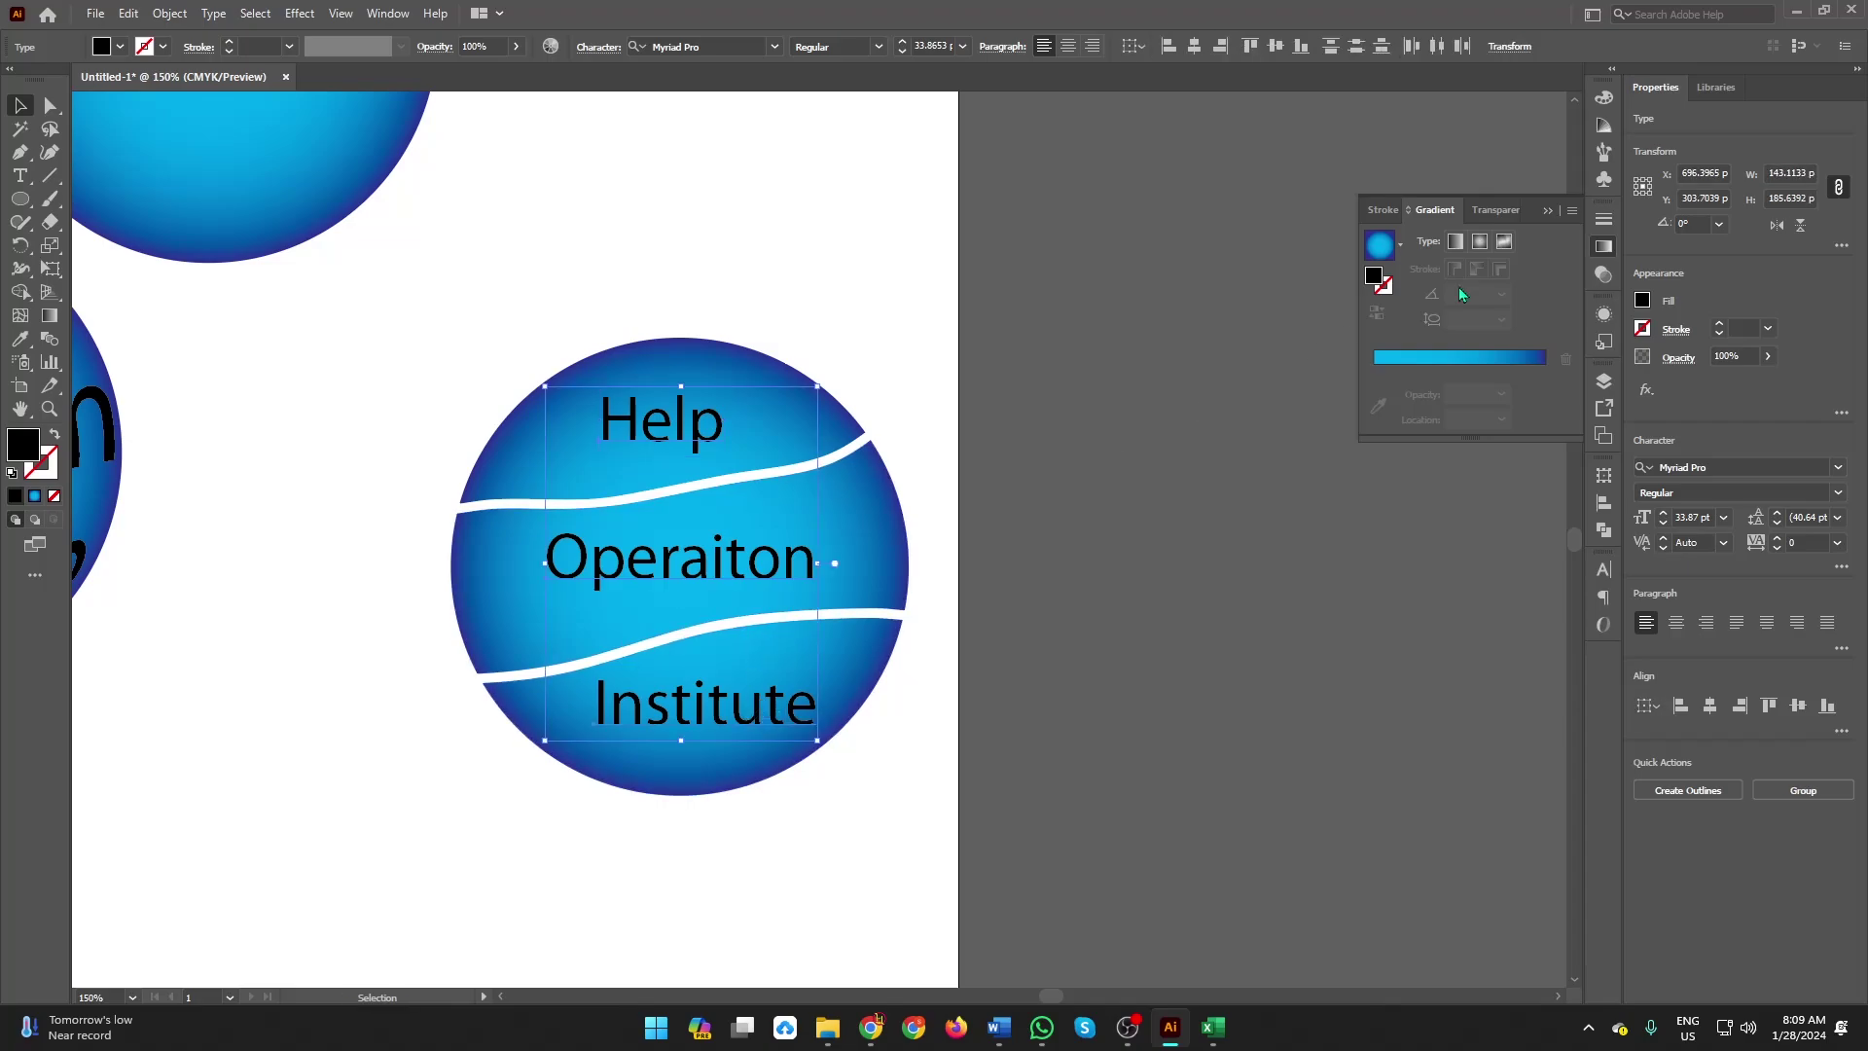
# Colour the three words magenta using the CMYK sliders in the Color panel.
pyautogui.click(1604, 97)
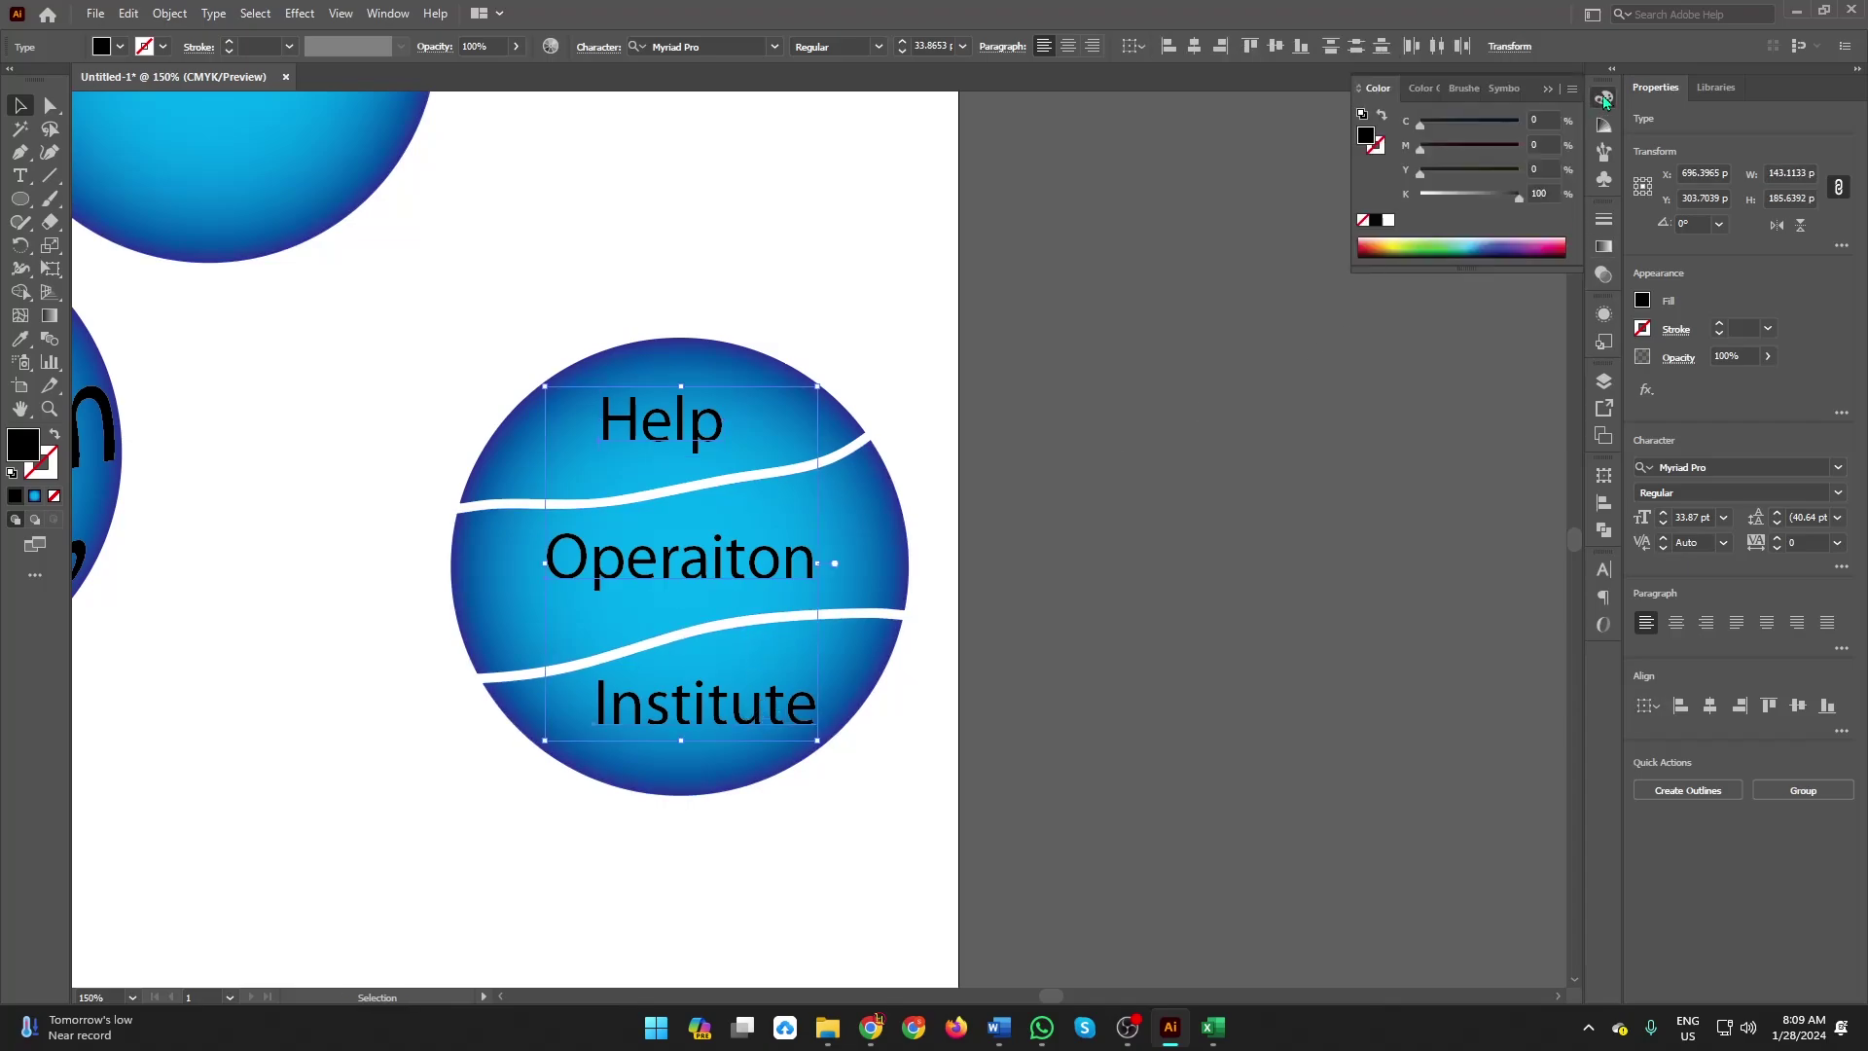
pyautogui.moveTo(1516, 201)
pyautogui.mouseDown()
pyautogui.moveTo(1419, 199)
pyautogui.moveTo(1568, 159)
pyautogui.mouseUp()
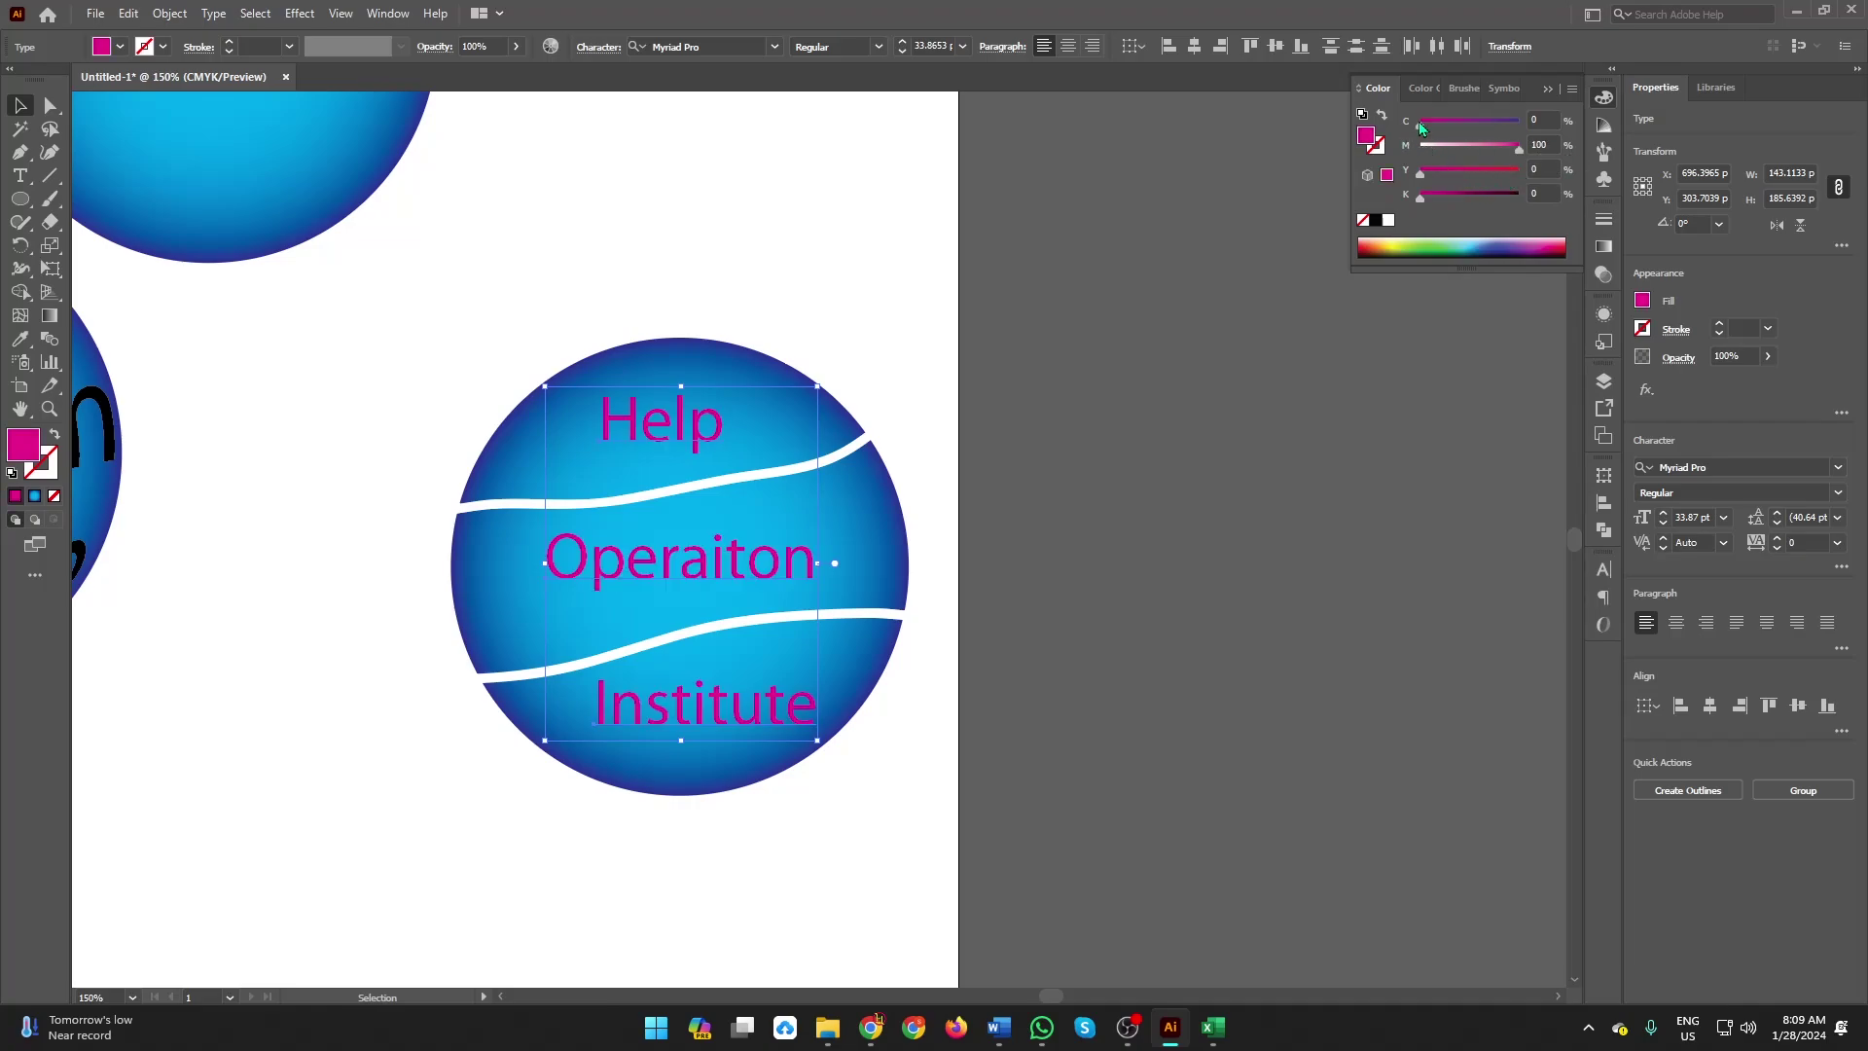
pyautogui.moveTo(1420, 127)
pyautogui.mouseDown()
pyautogui.moveTo(1566, 124)
pyautogui.moveTo(1419, 128)
pyautogui.mouseUp()
# Set the three words' font style to Bold.
pyautogui.click(879, 47)
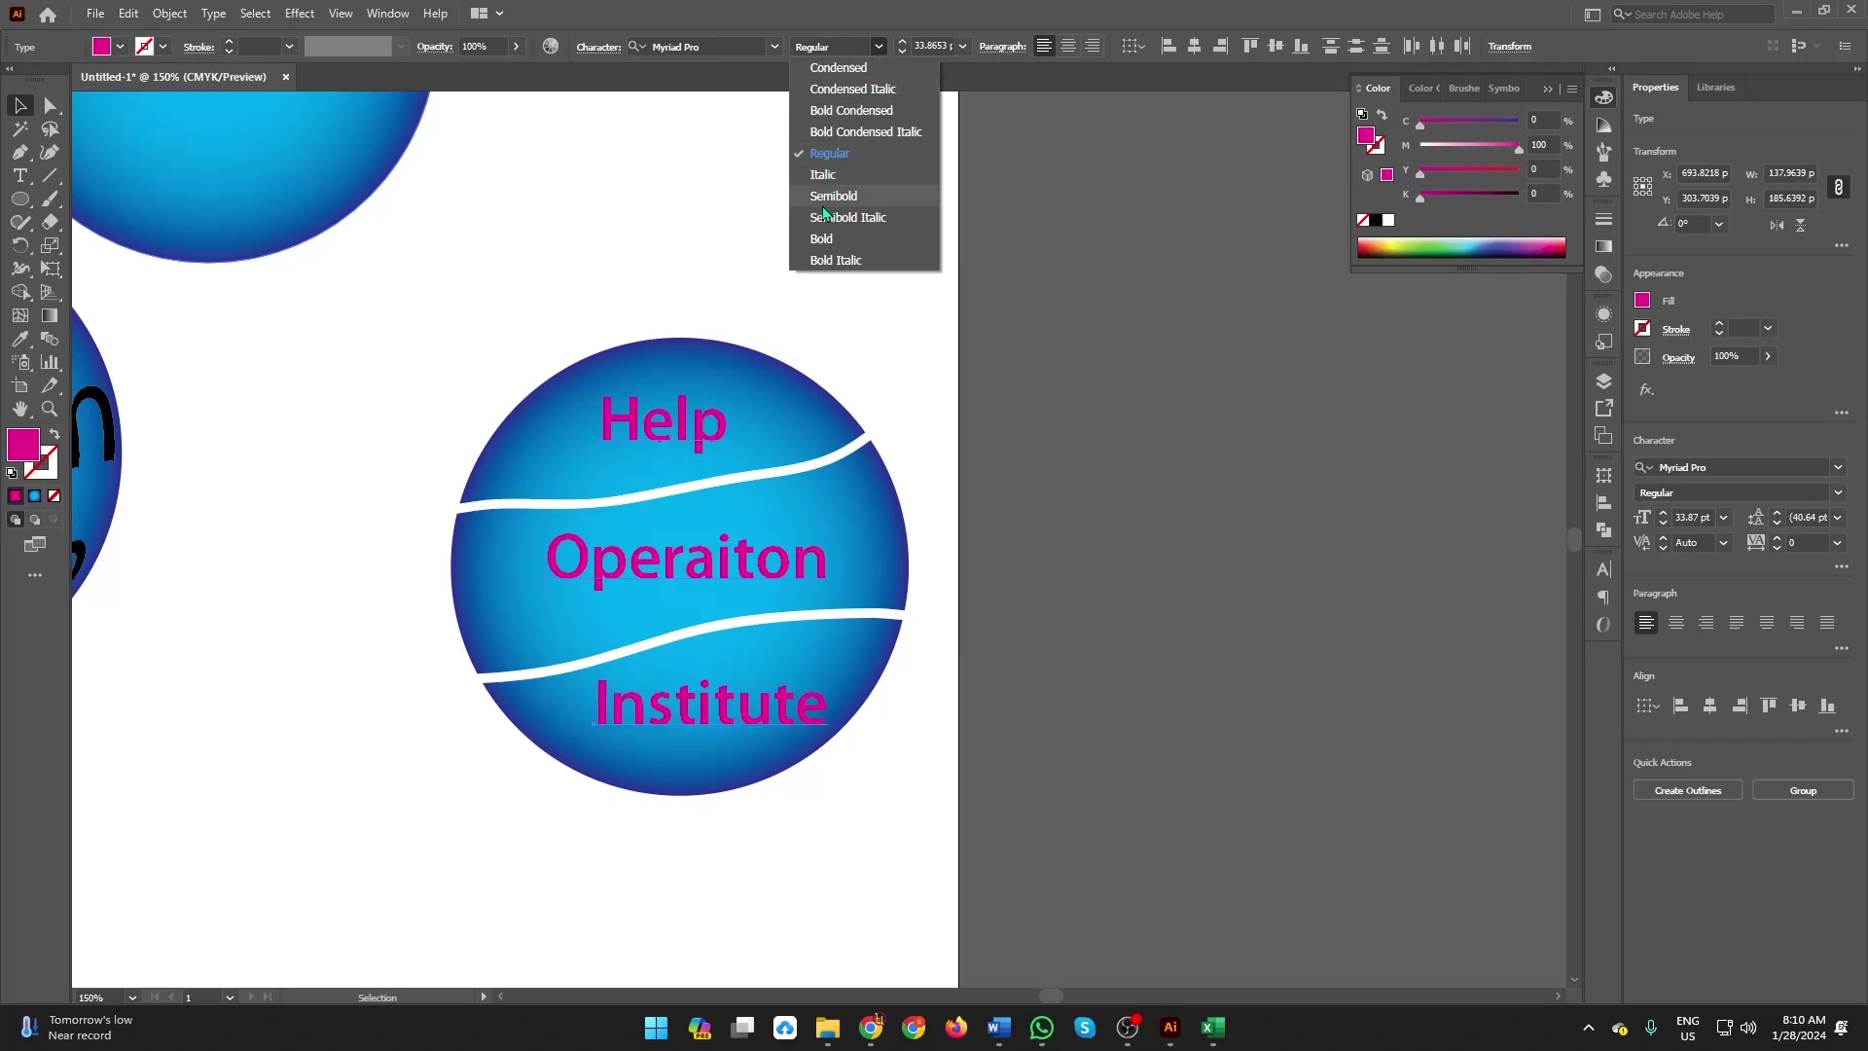
pyautogui.click(823, 240)
pyautogui.click(1063, 333)
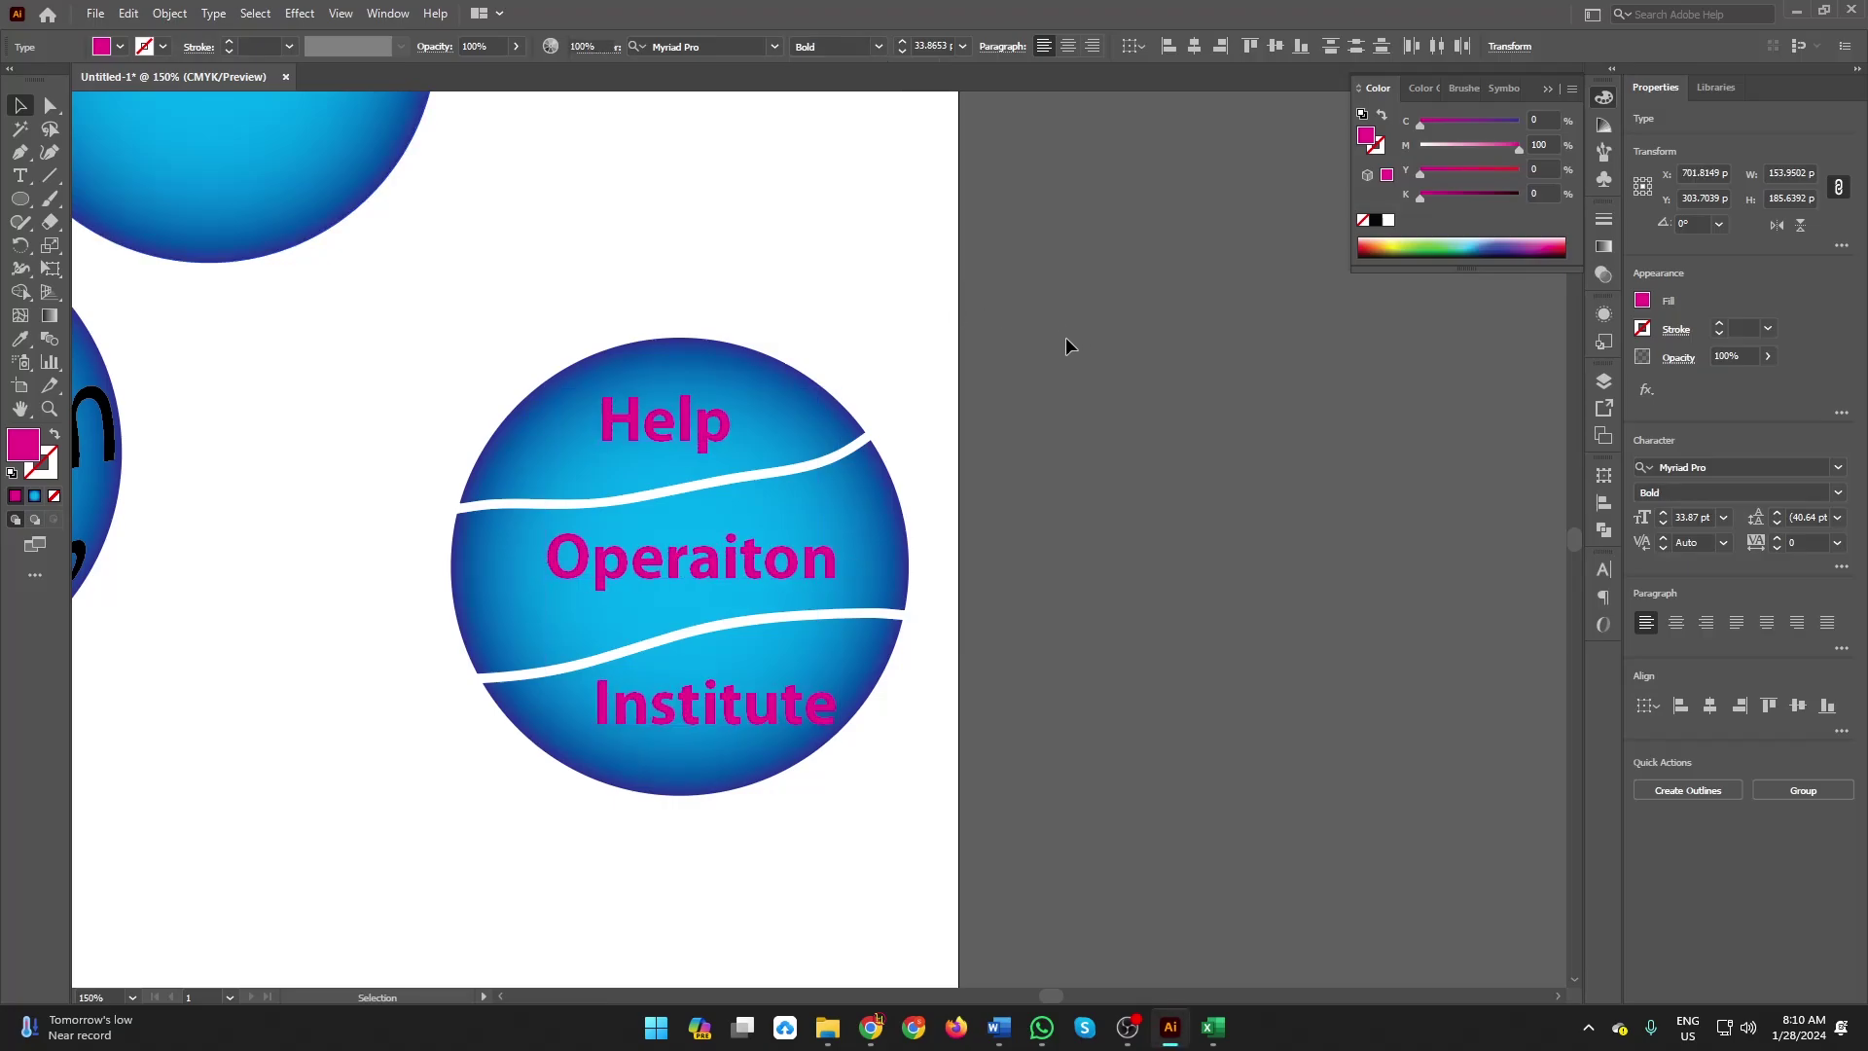
pyautogui.moveTo(430, 322); pyautogui.dragTo(697, 419)
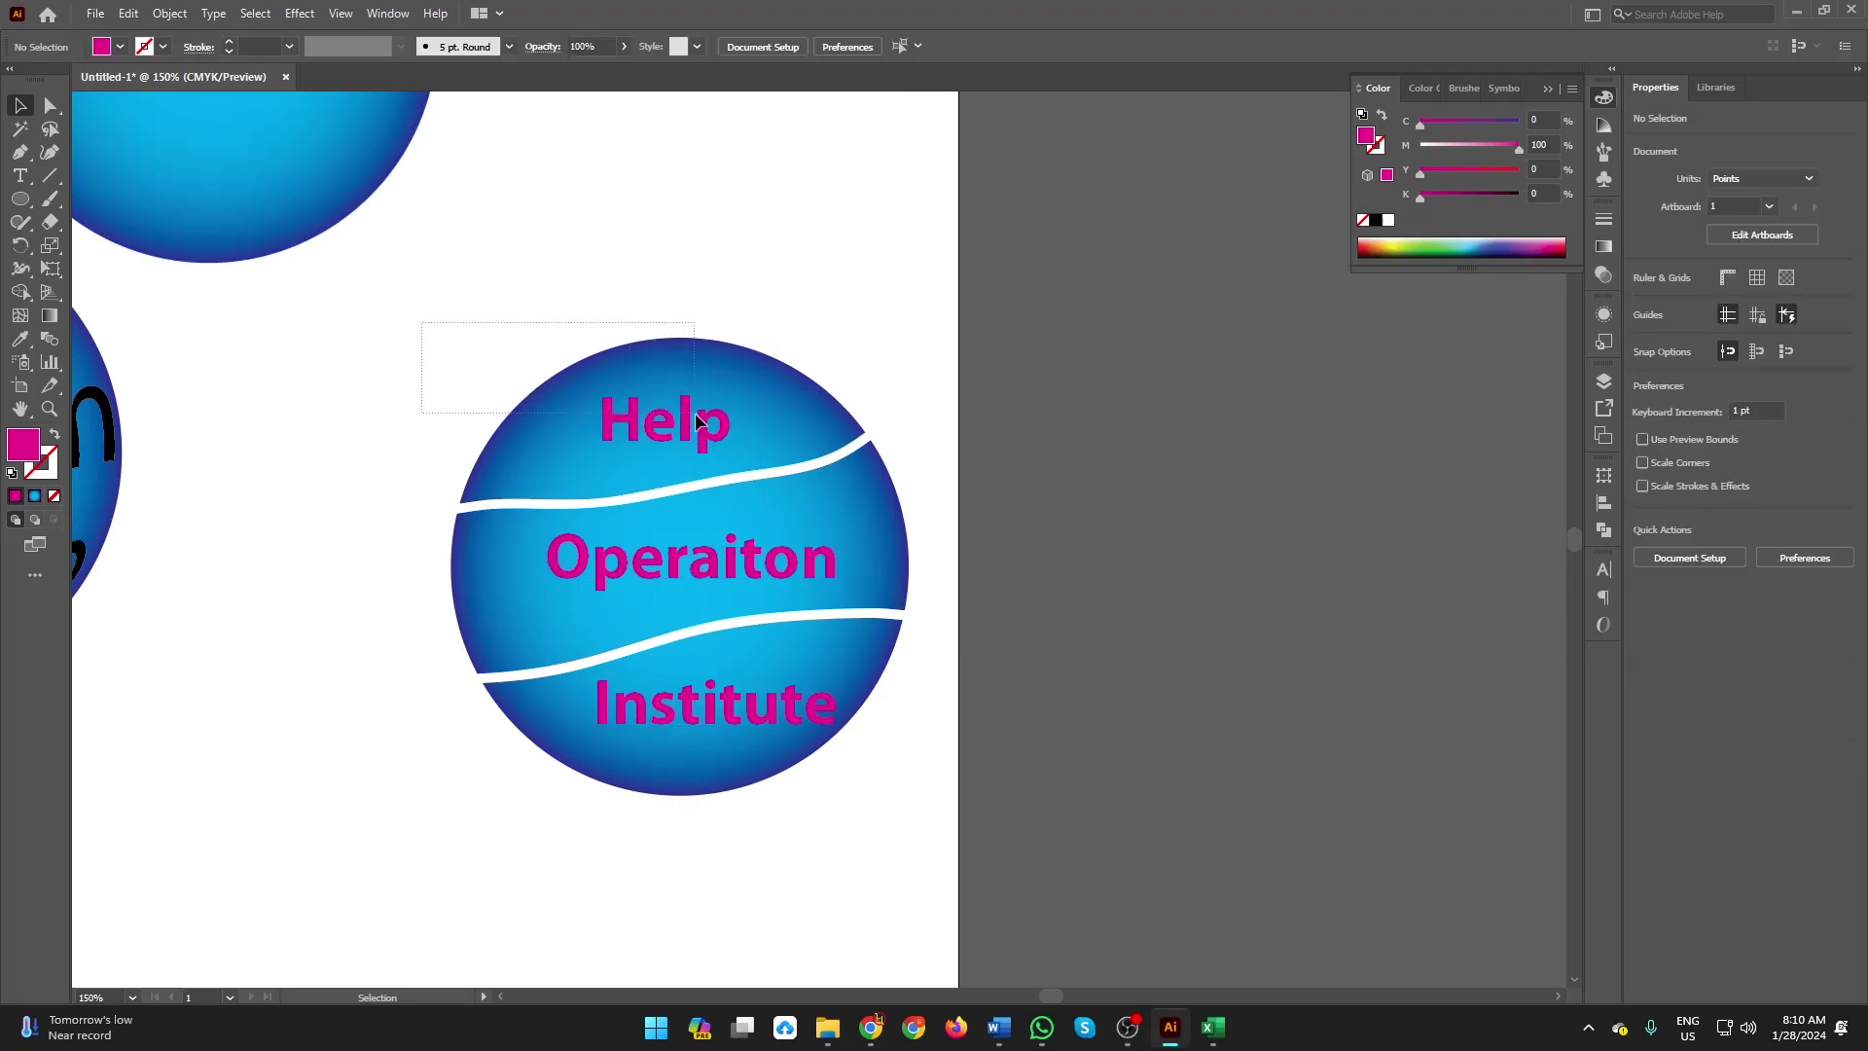
# Send the three words behind the circle's band shapes.
pyautogui.click(693, 433)
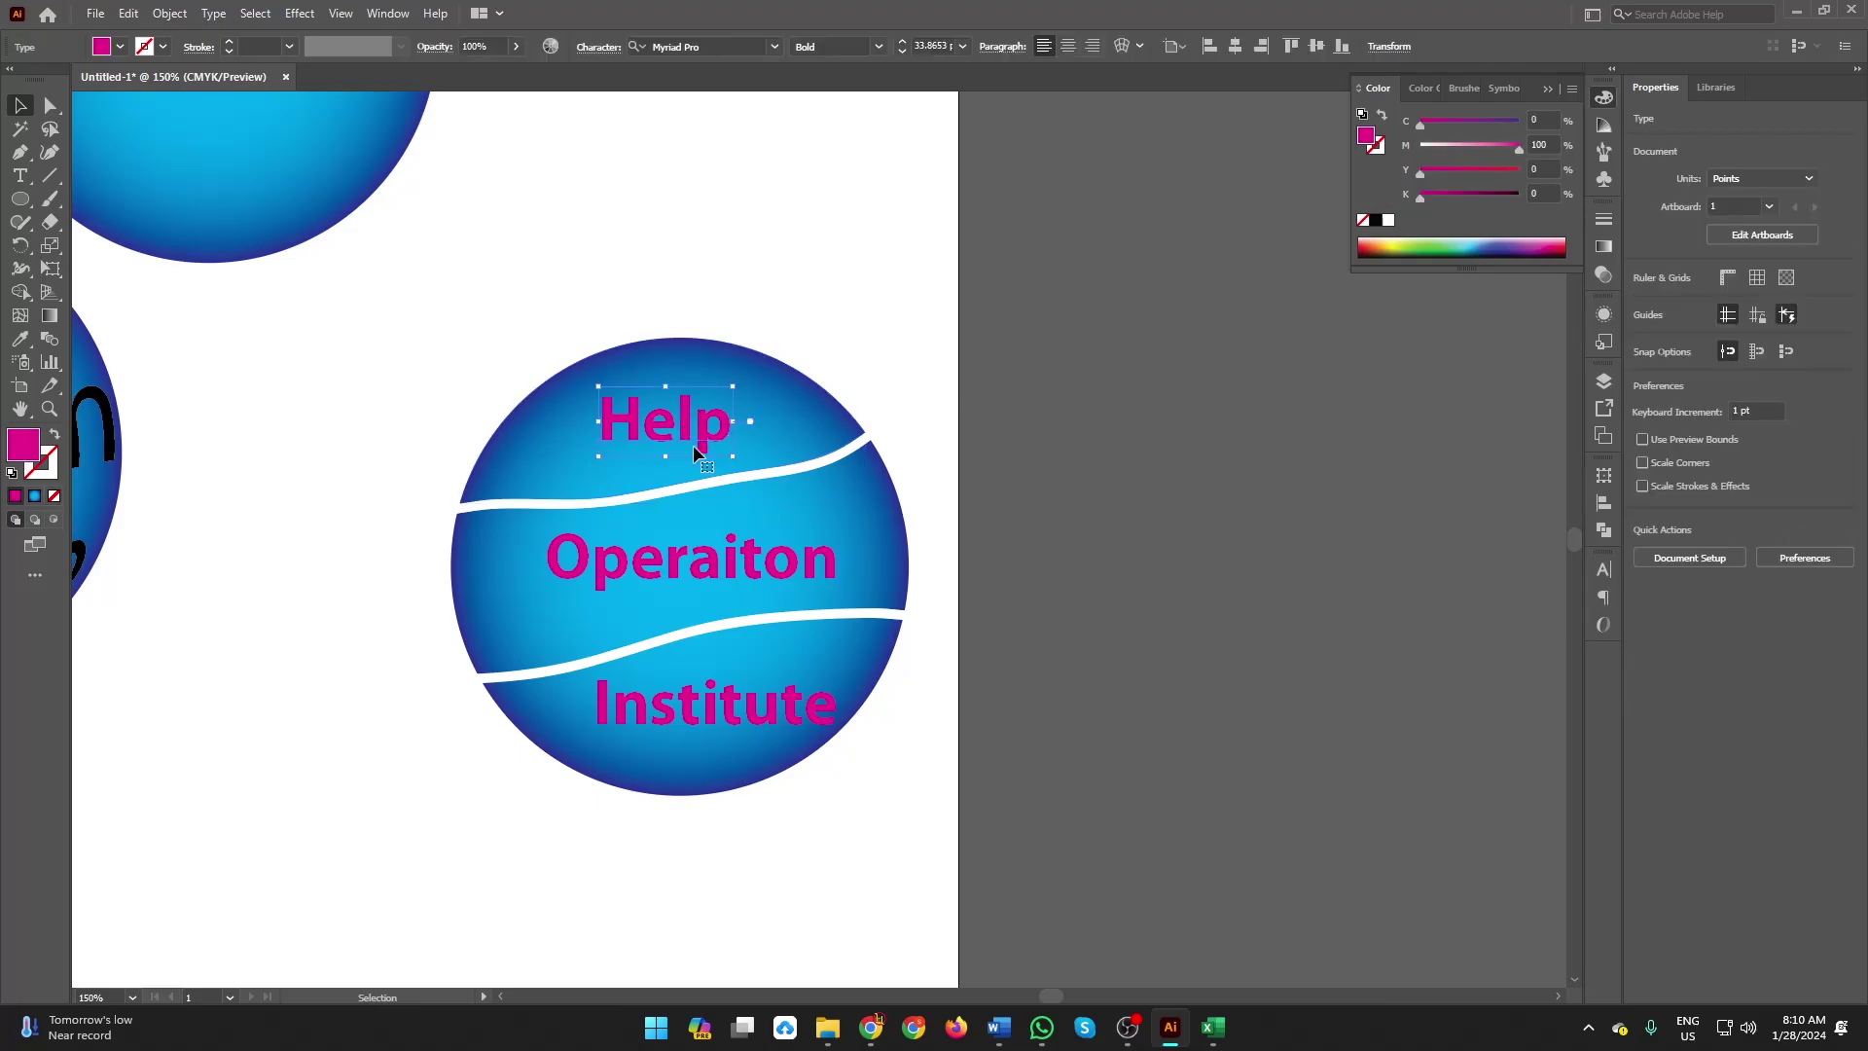
pyautogui.keyDown('shift'); pyautogui.click(708, 714); pyautogui.keyUp('shift')
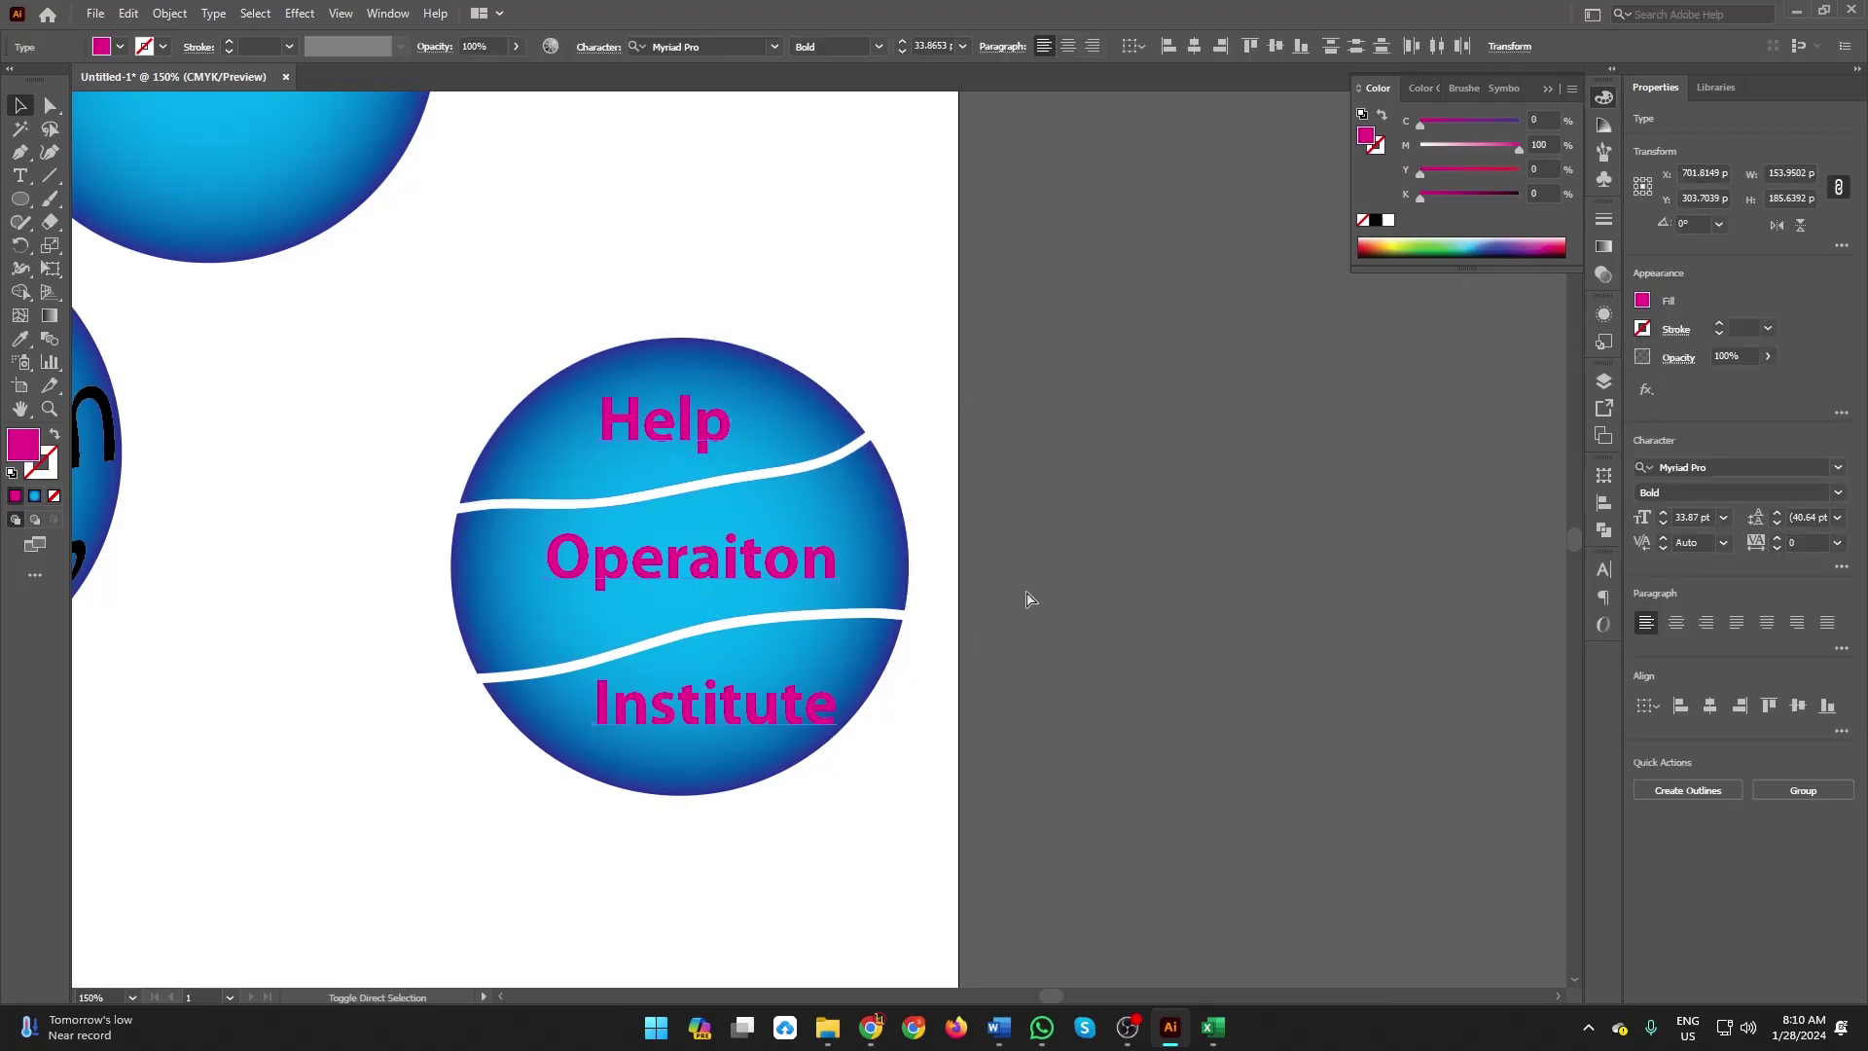
pyautogui.hotkey('ctrl', '7')
pyautogui.click(884, 224)
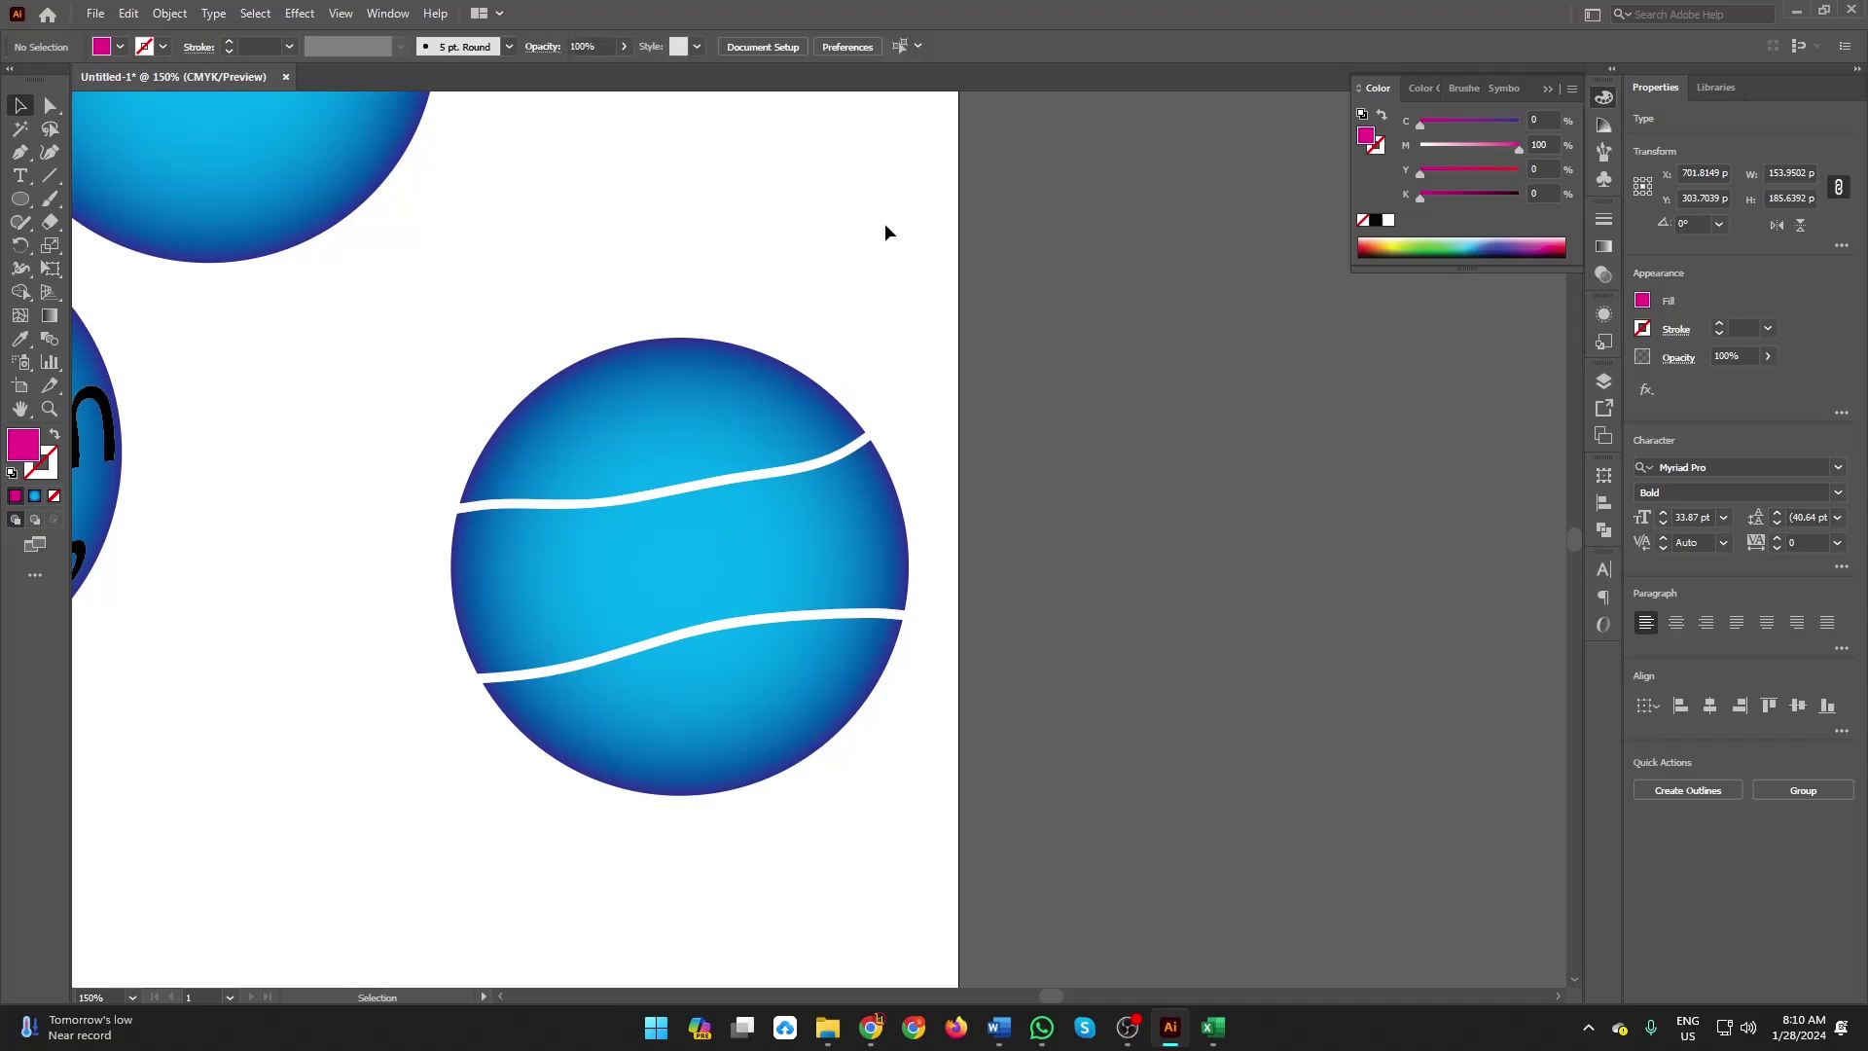
# Warp Help into the top cap with Envelope Distort > Make with Top Object.
pyautogui.moveTo(843, 208); pyautogui.dragTo(559, 450)
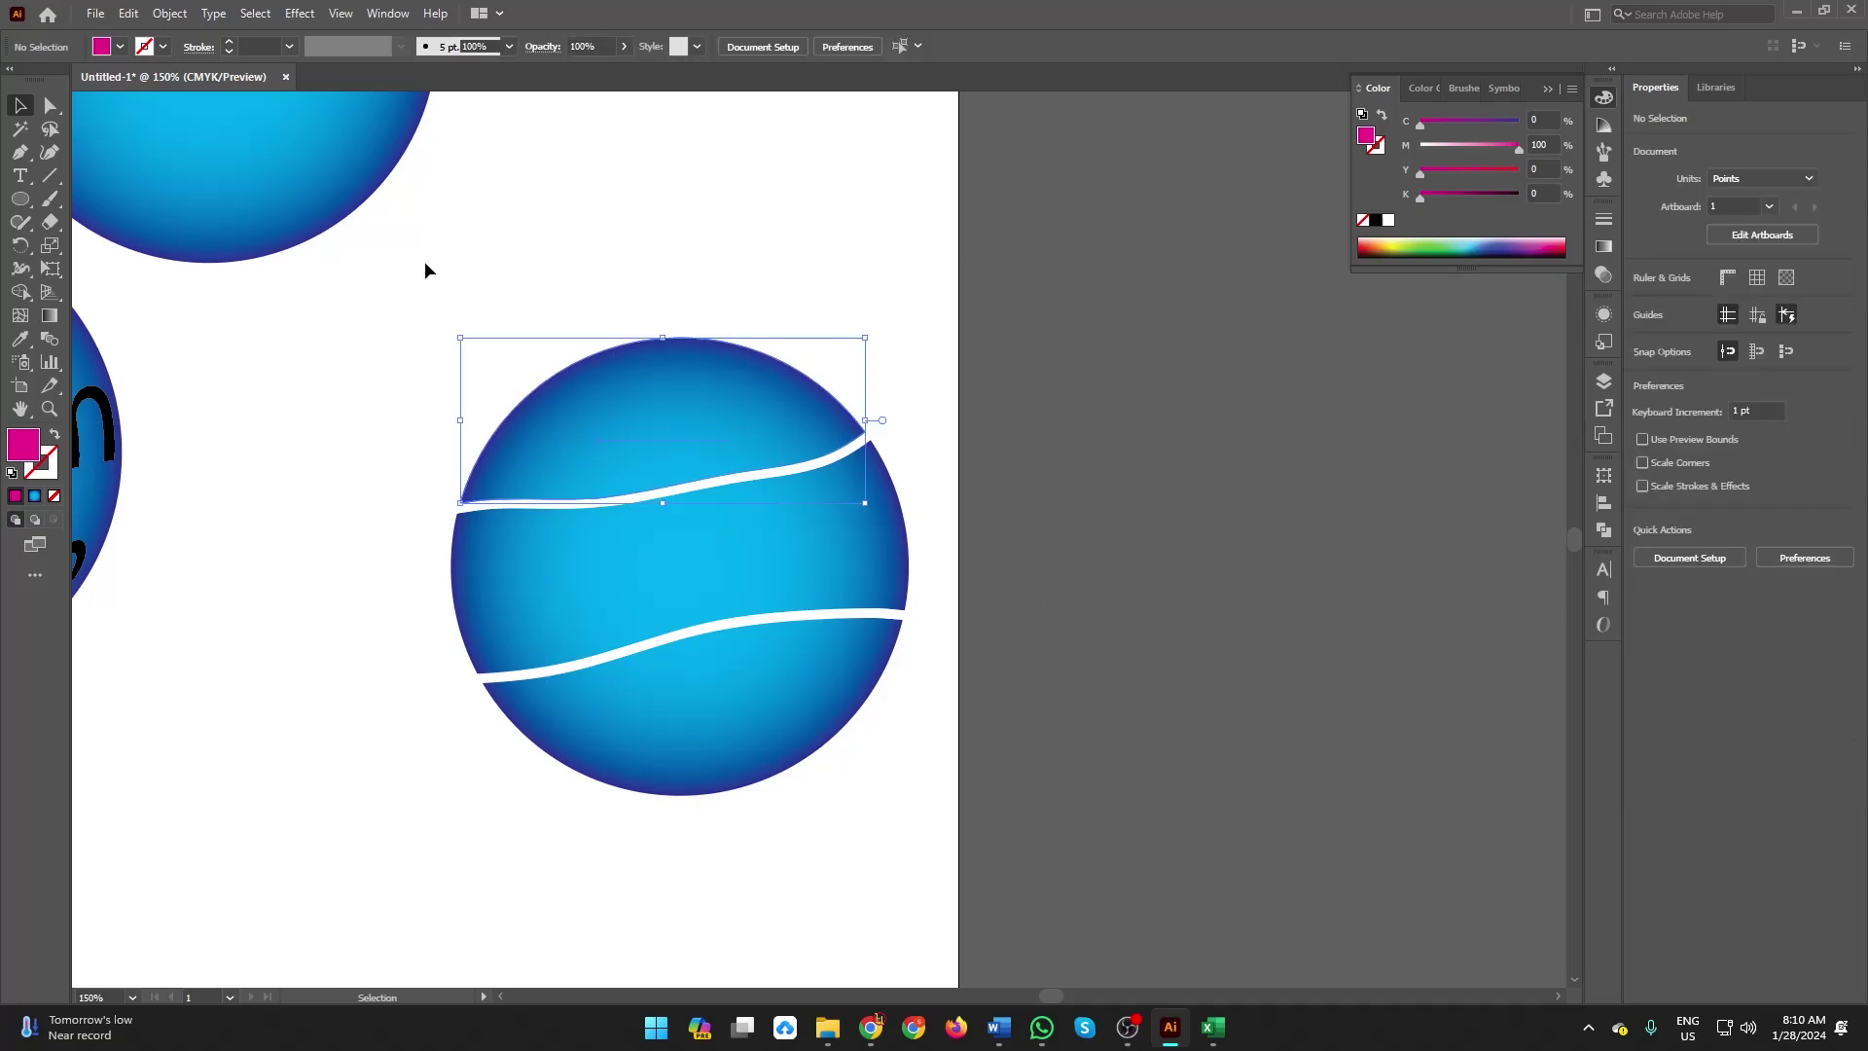
pyautogui.press('a')
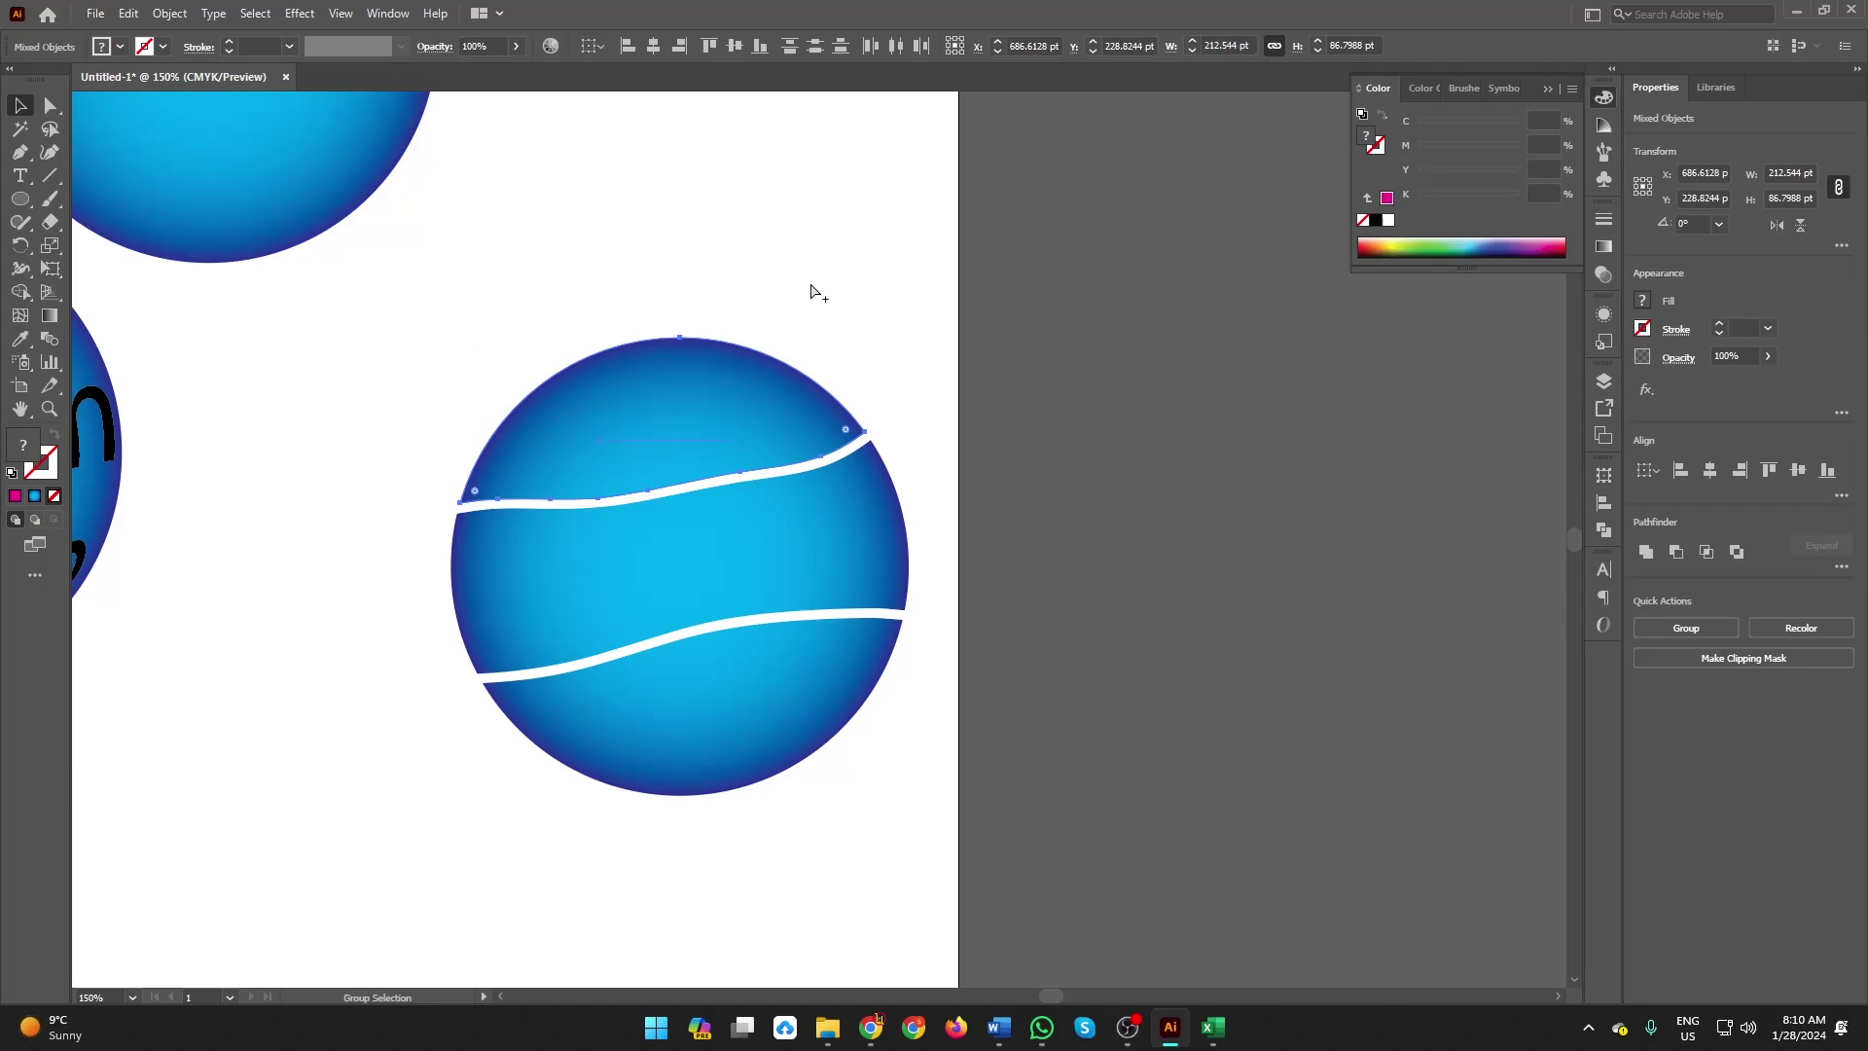
pyautogui.hotkey('ctrl', 'alt', 'c')
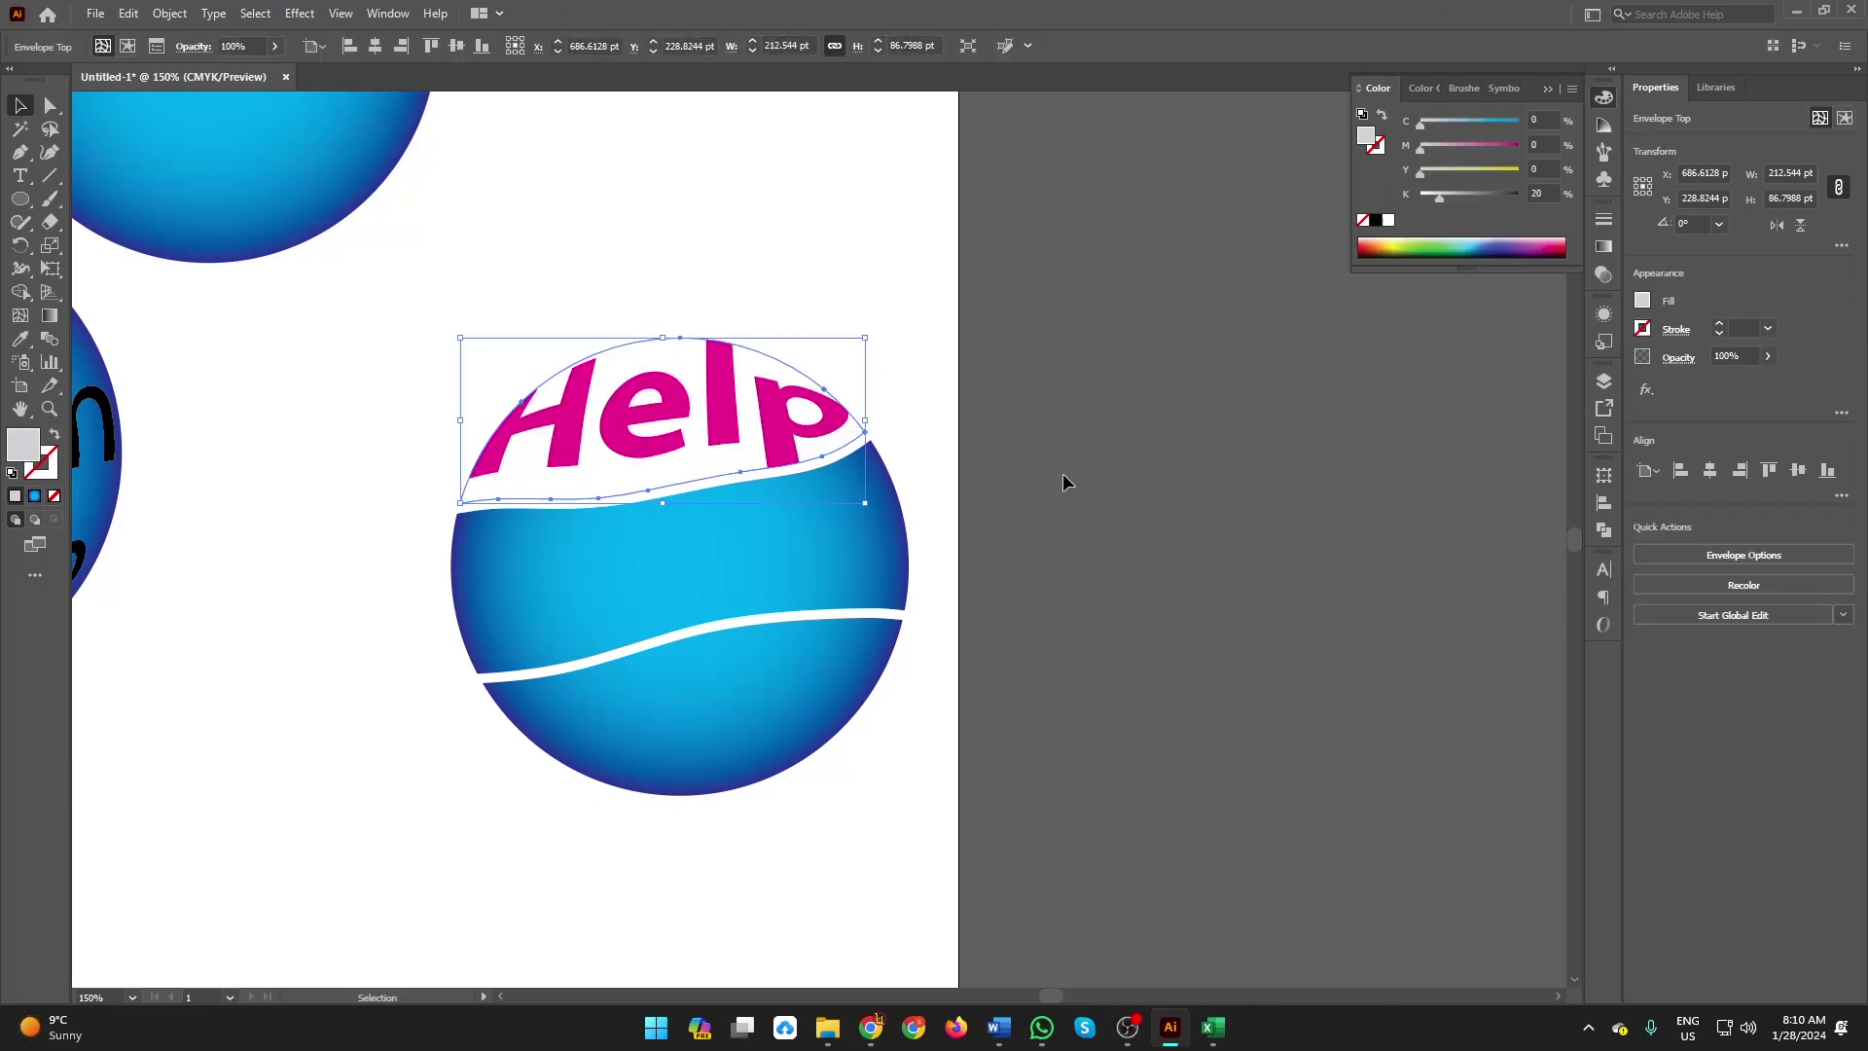
pyautogui.click(938, 502)
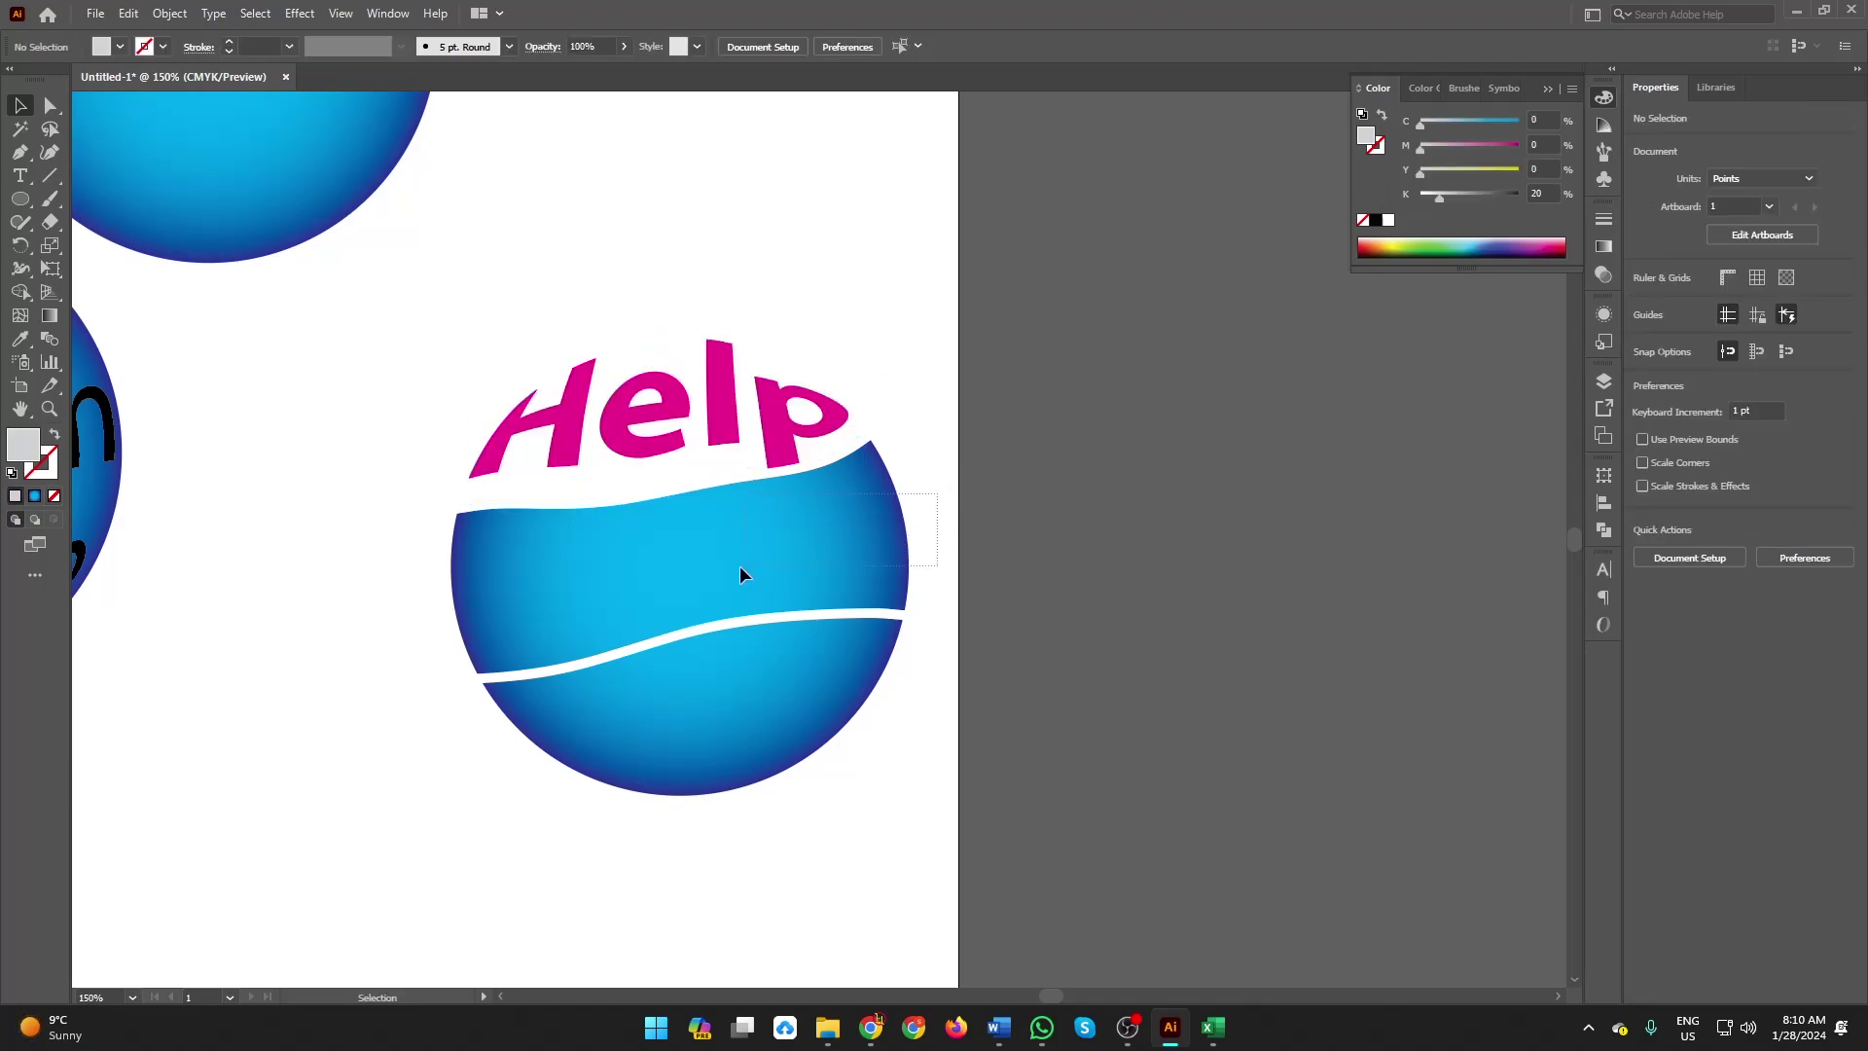
pyautogui.click(711, 571)
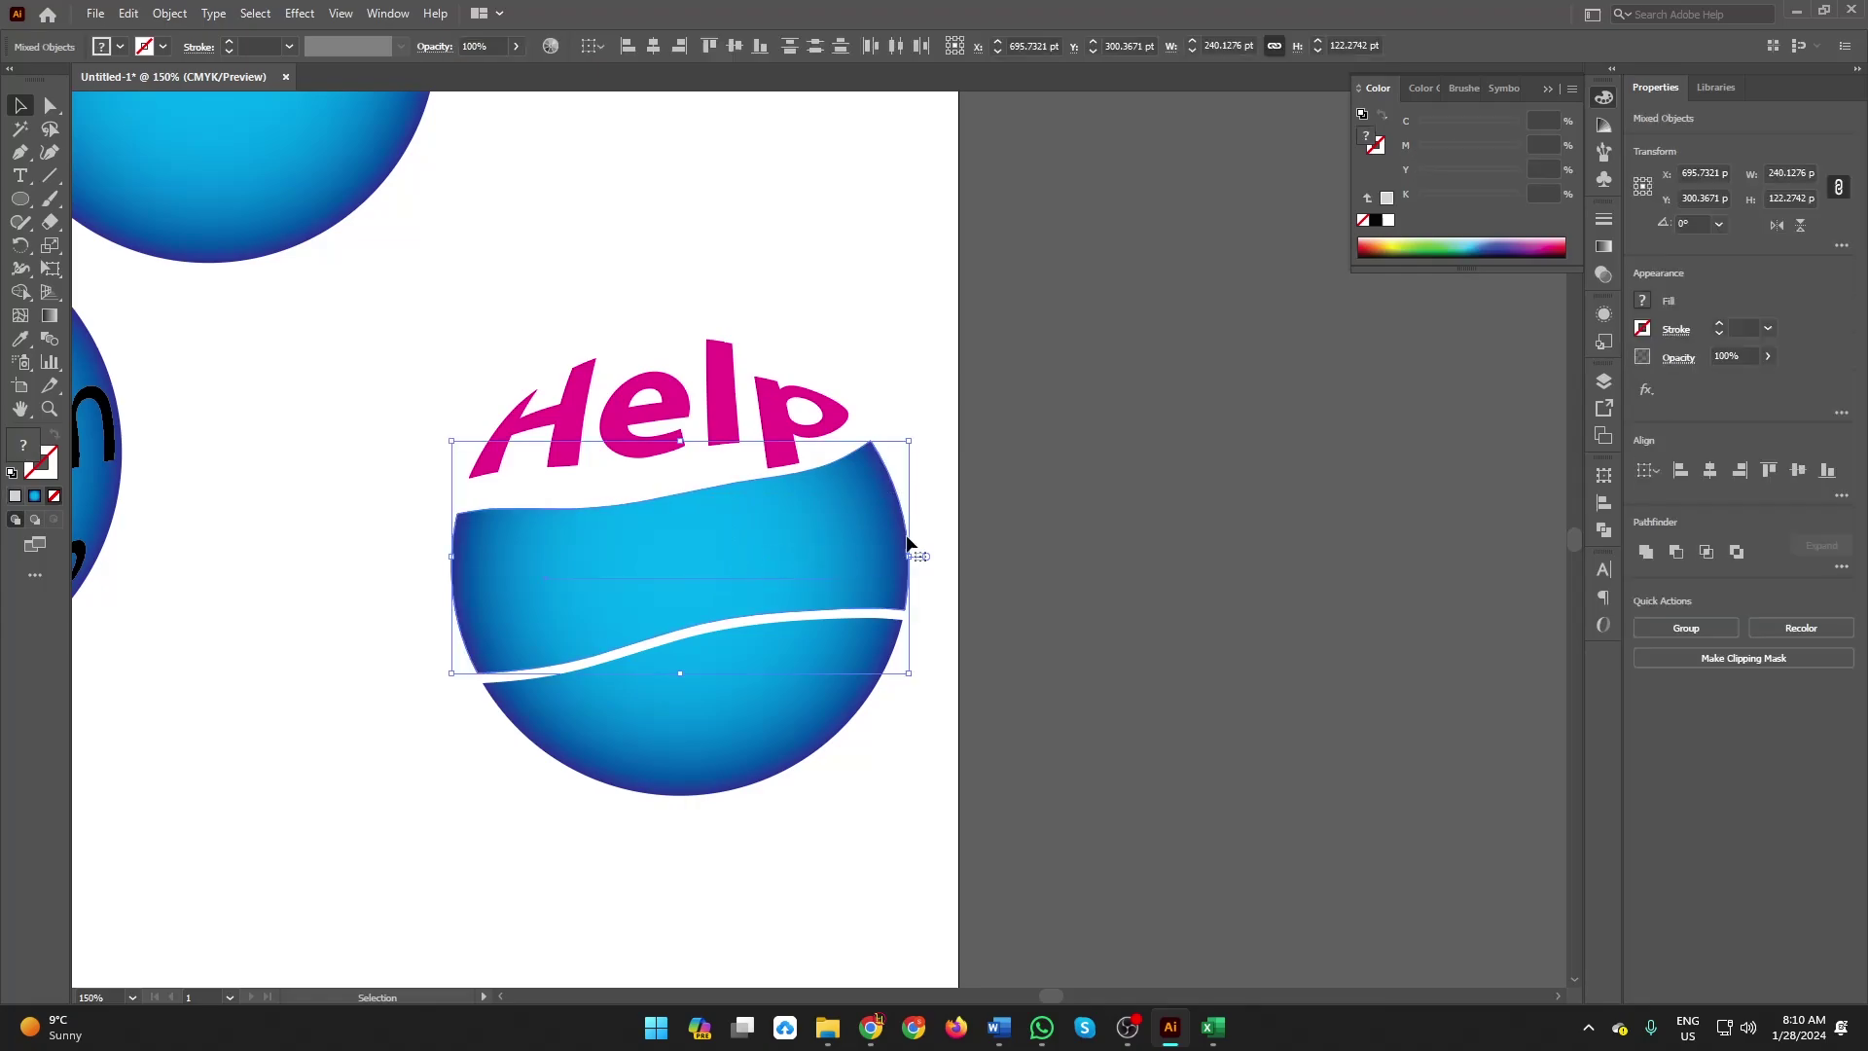
# Warp Operaiton into the wavy middle band with Envelope Distort > Make with Top Object.
pyautogui.moveTo(370, 605); pyautogui.dragTo(764, 550)
pyautogui.click(157, 14)
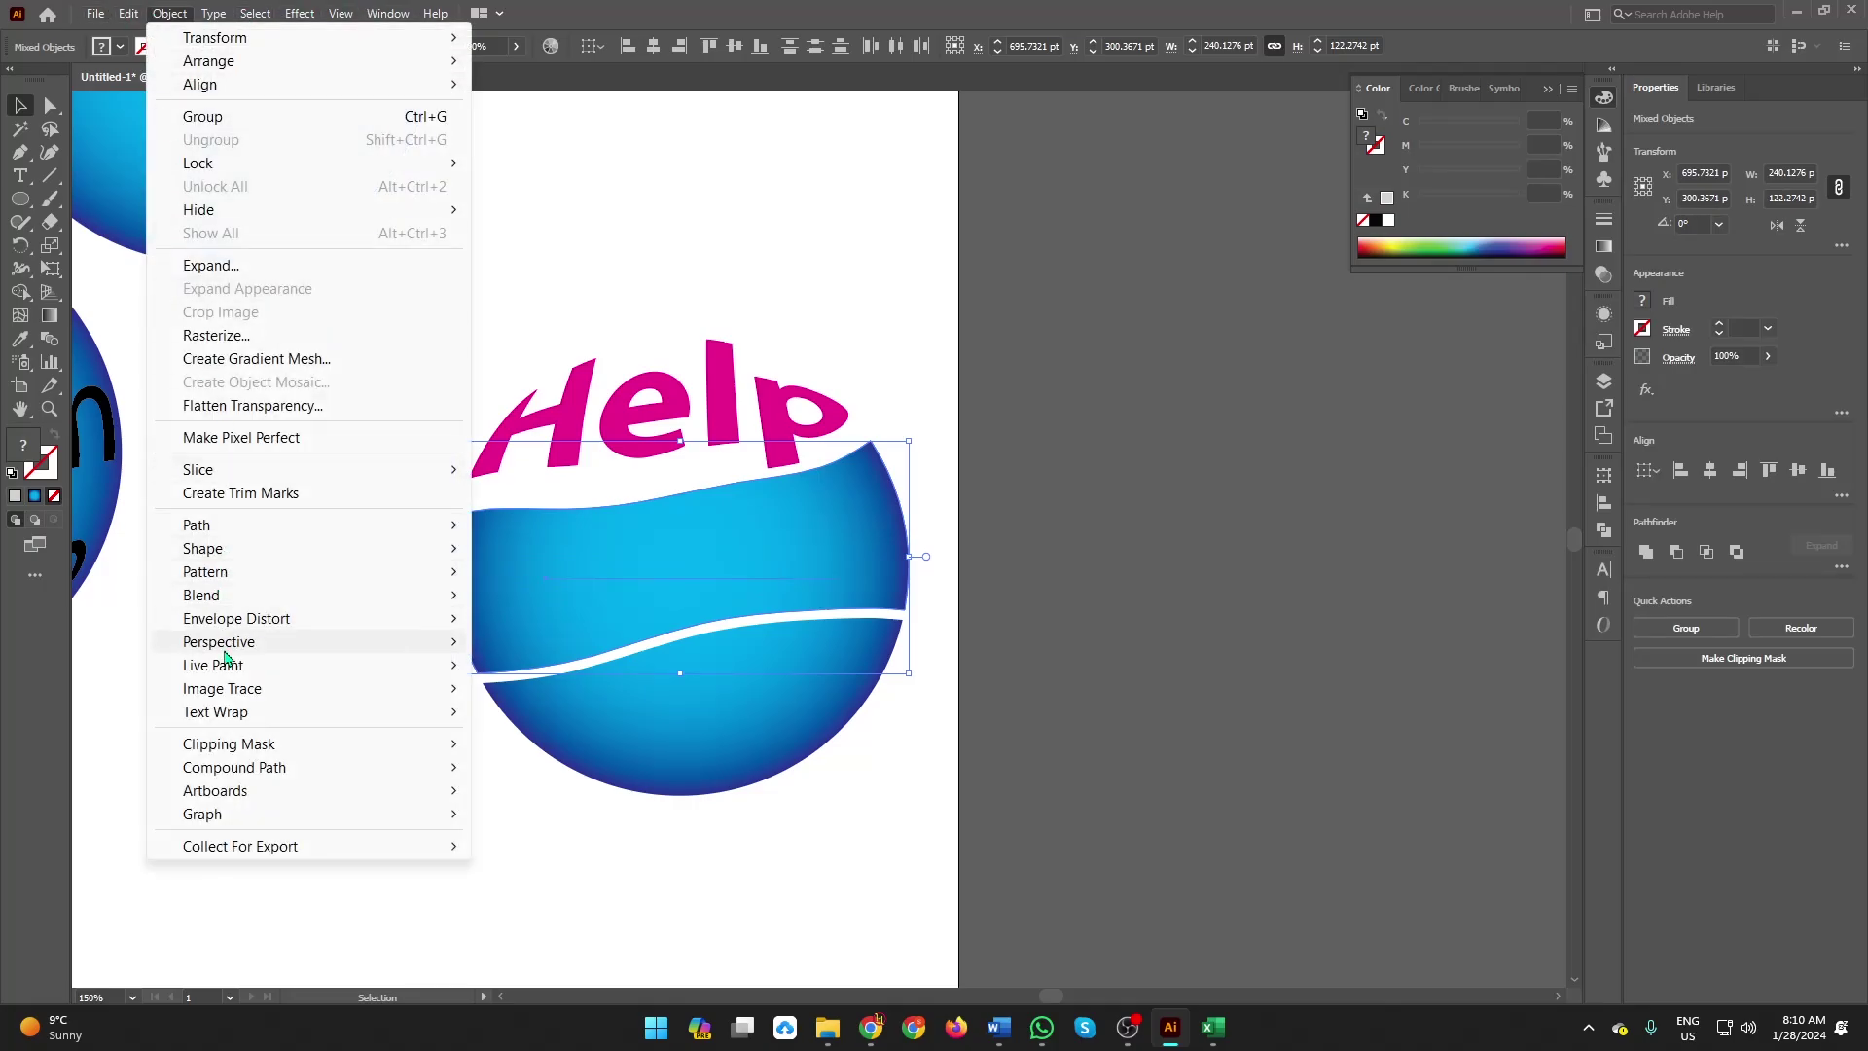
pyautogui.moveTo(237, 619)
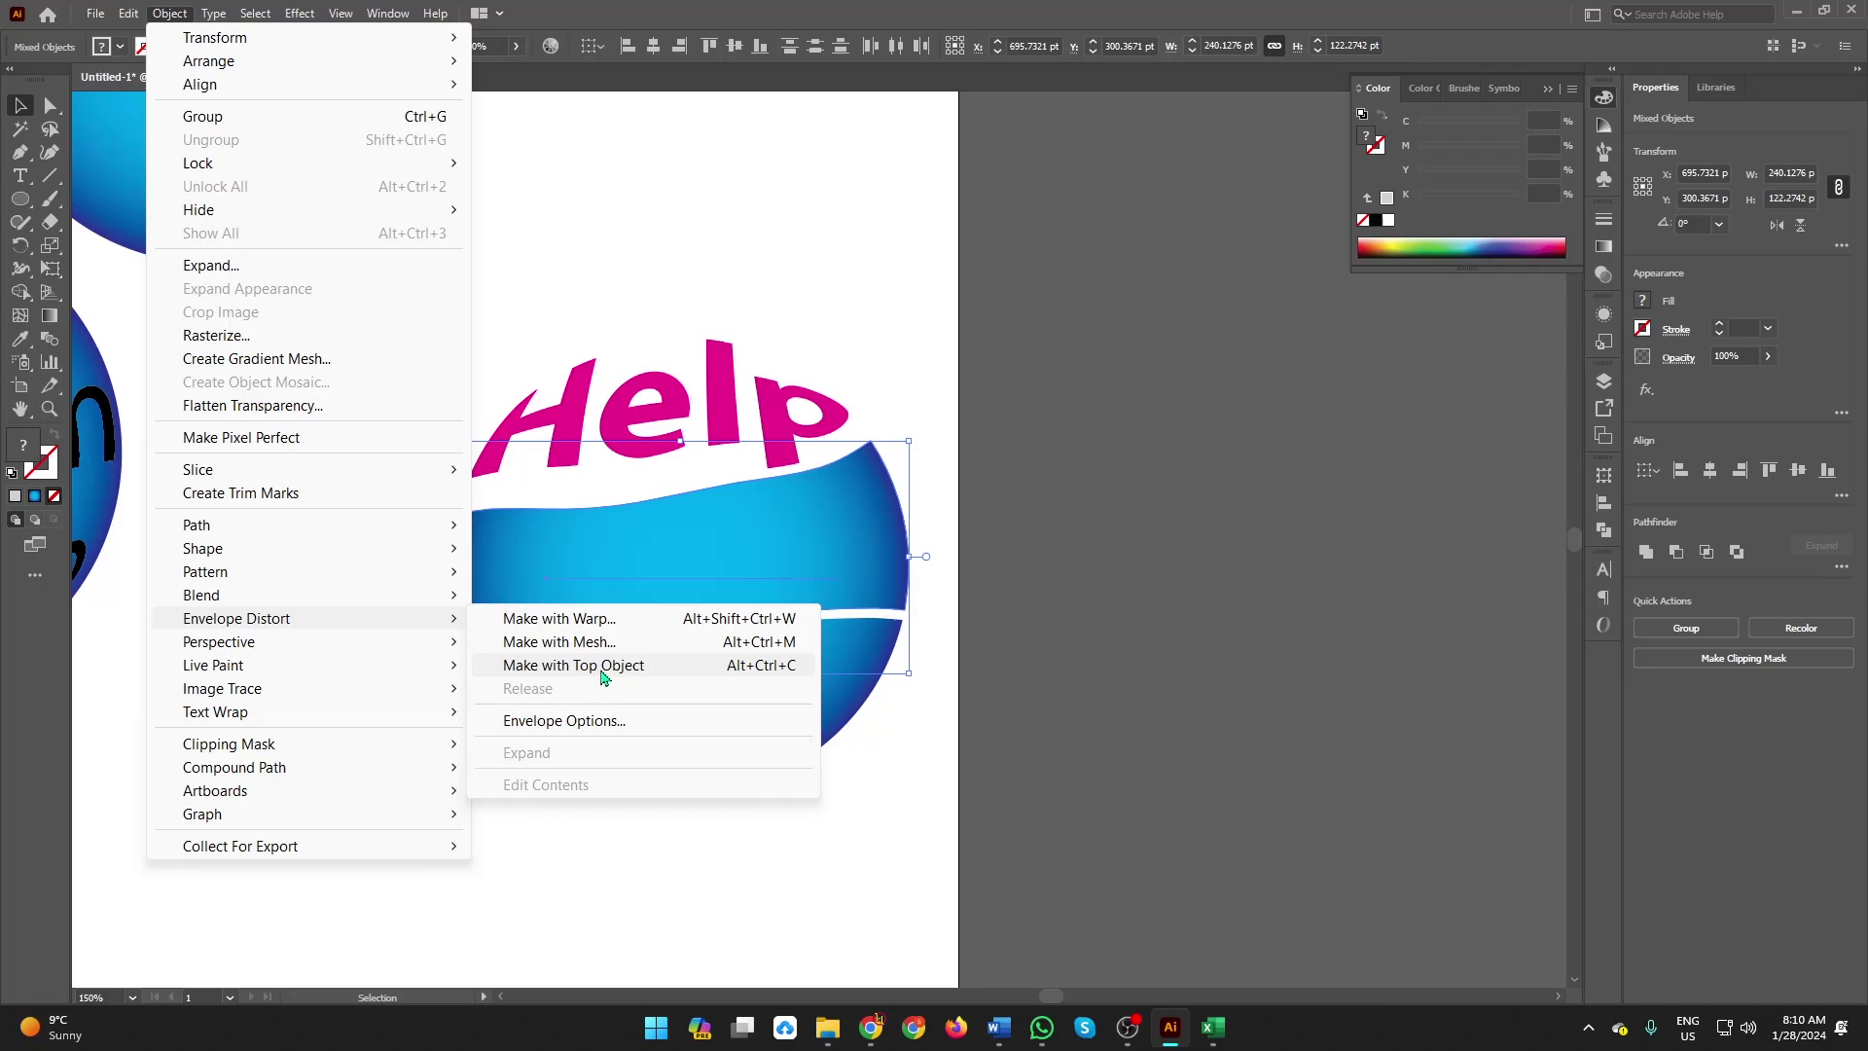
pyautogui.click(610, 667)
pyautogui.click(914, 760)
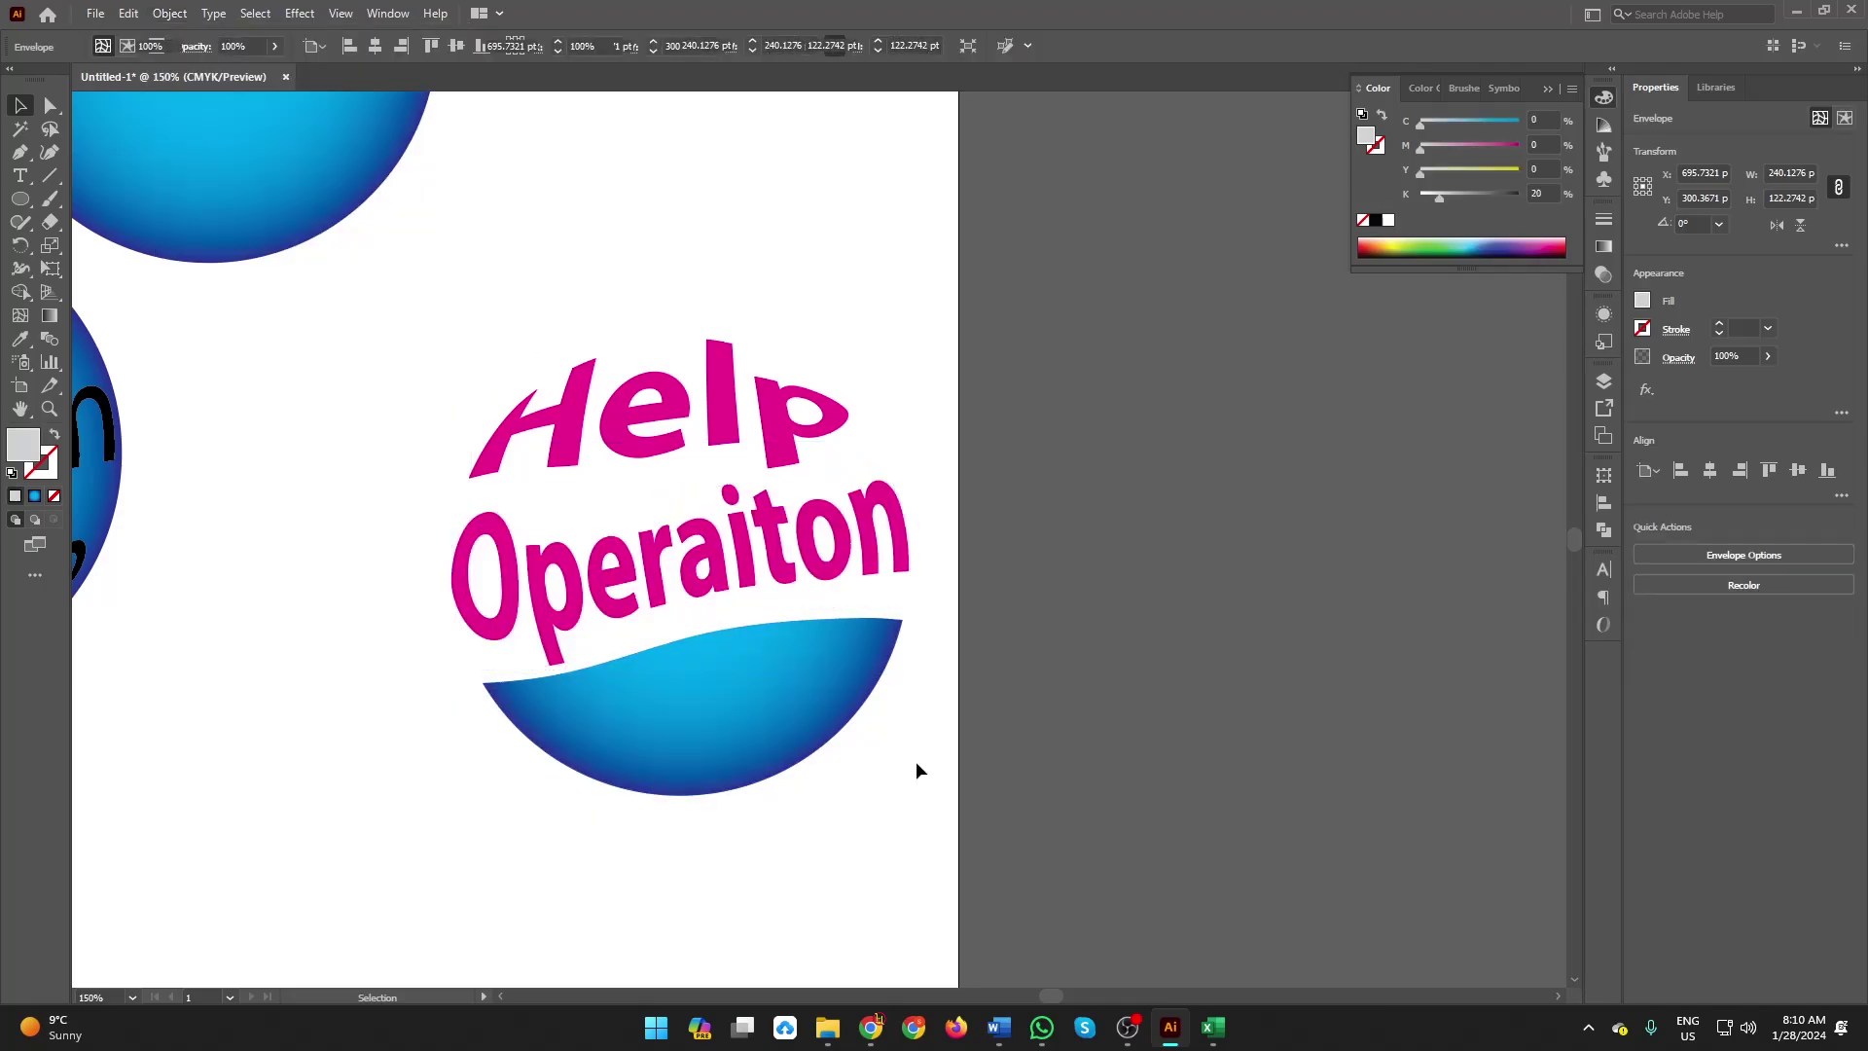
pyautogui.moveTo(863, 837); pyautogui.dragTo(652, 675)
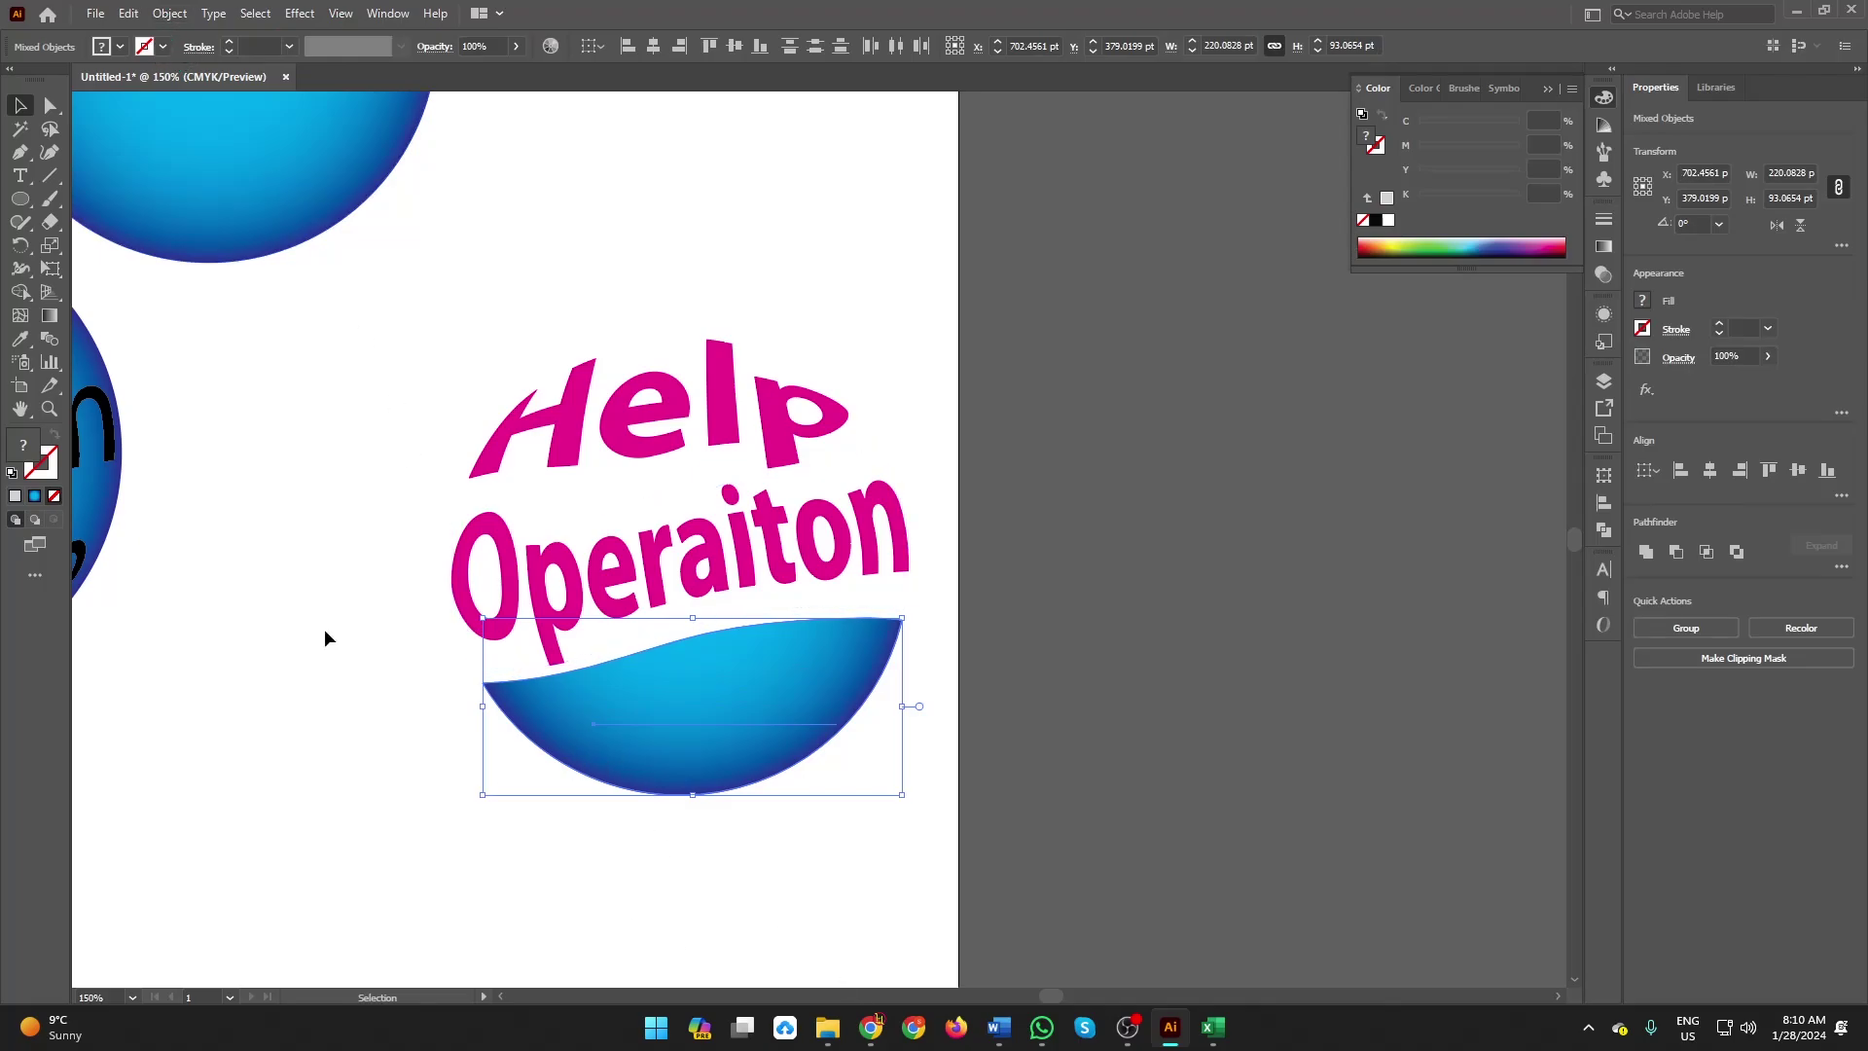
# Envelope-distort Institute into the bottom cap, then drag the spare blue circle over the words.
pyautogui.click(170, 14)
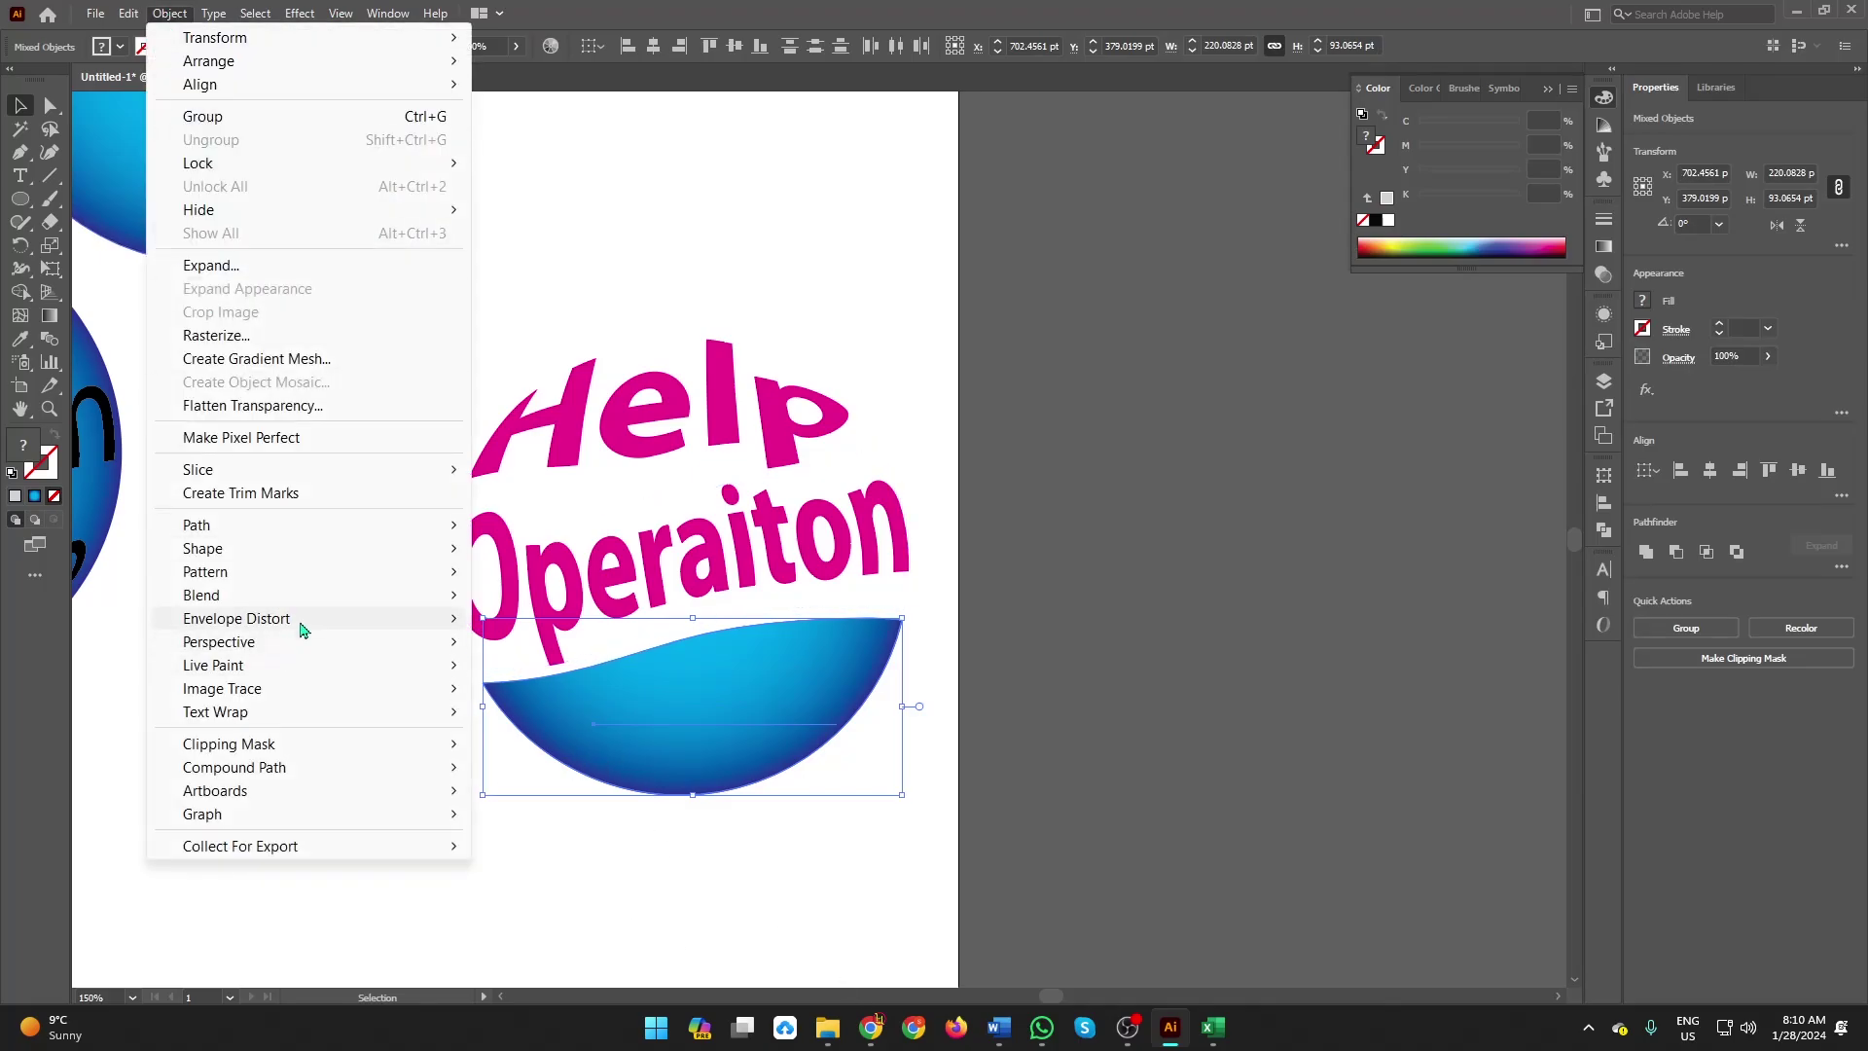
pyautogui.moveTo(236, 618)
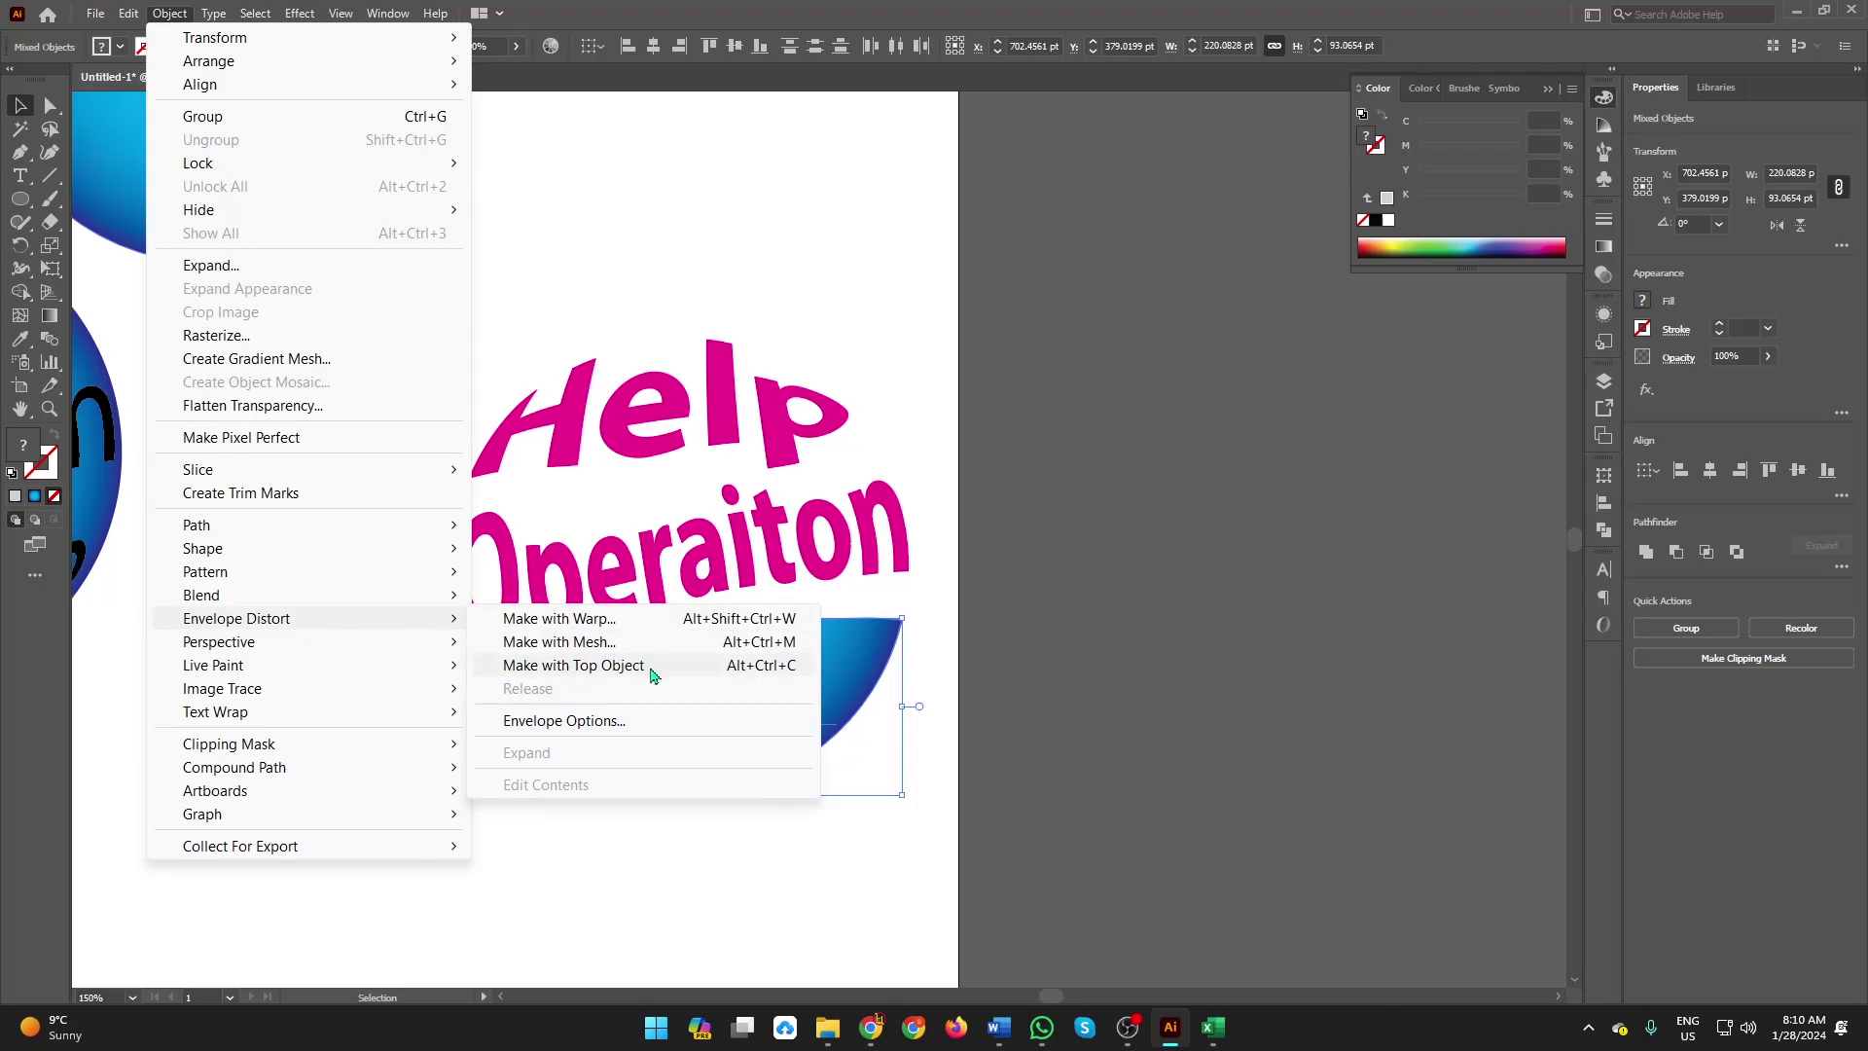
pyautogui.click(657, 665)
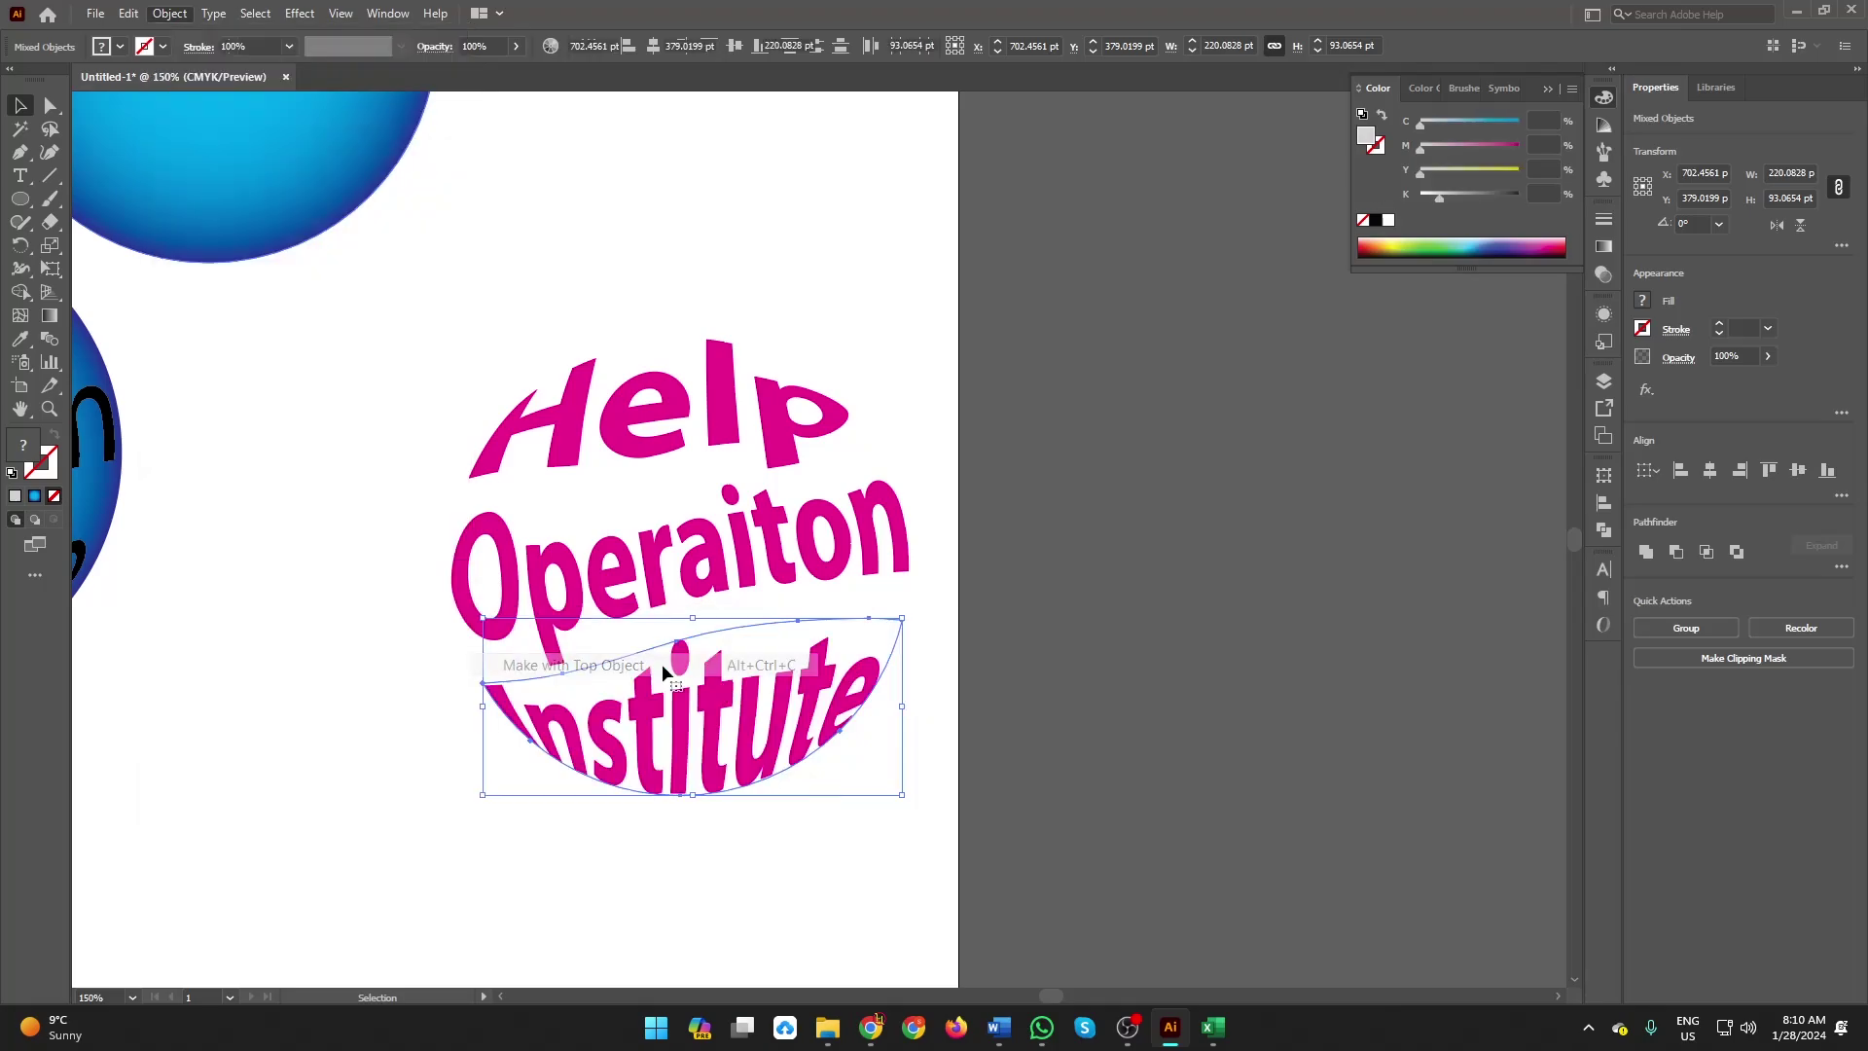
pyautogui.click(920, 739)
pyautogui.scroll(-2, 920, 739)
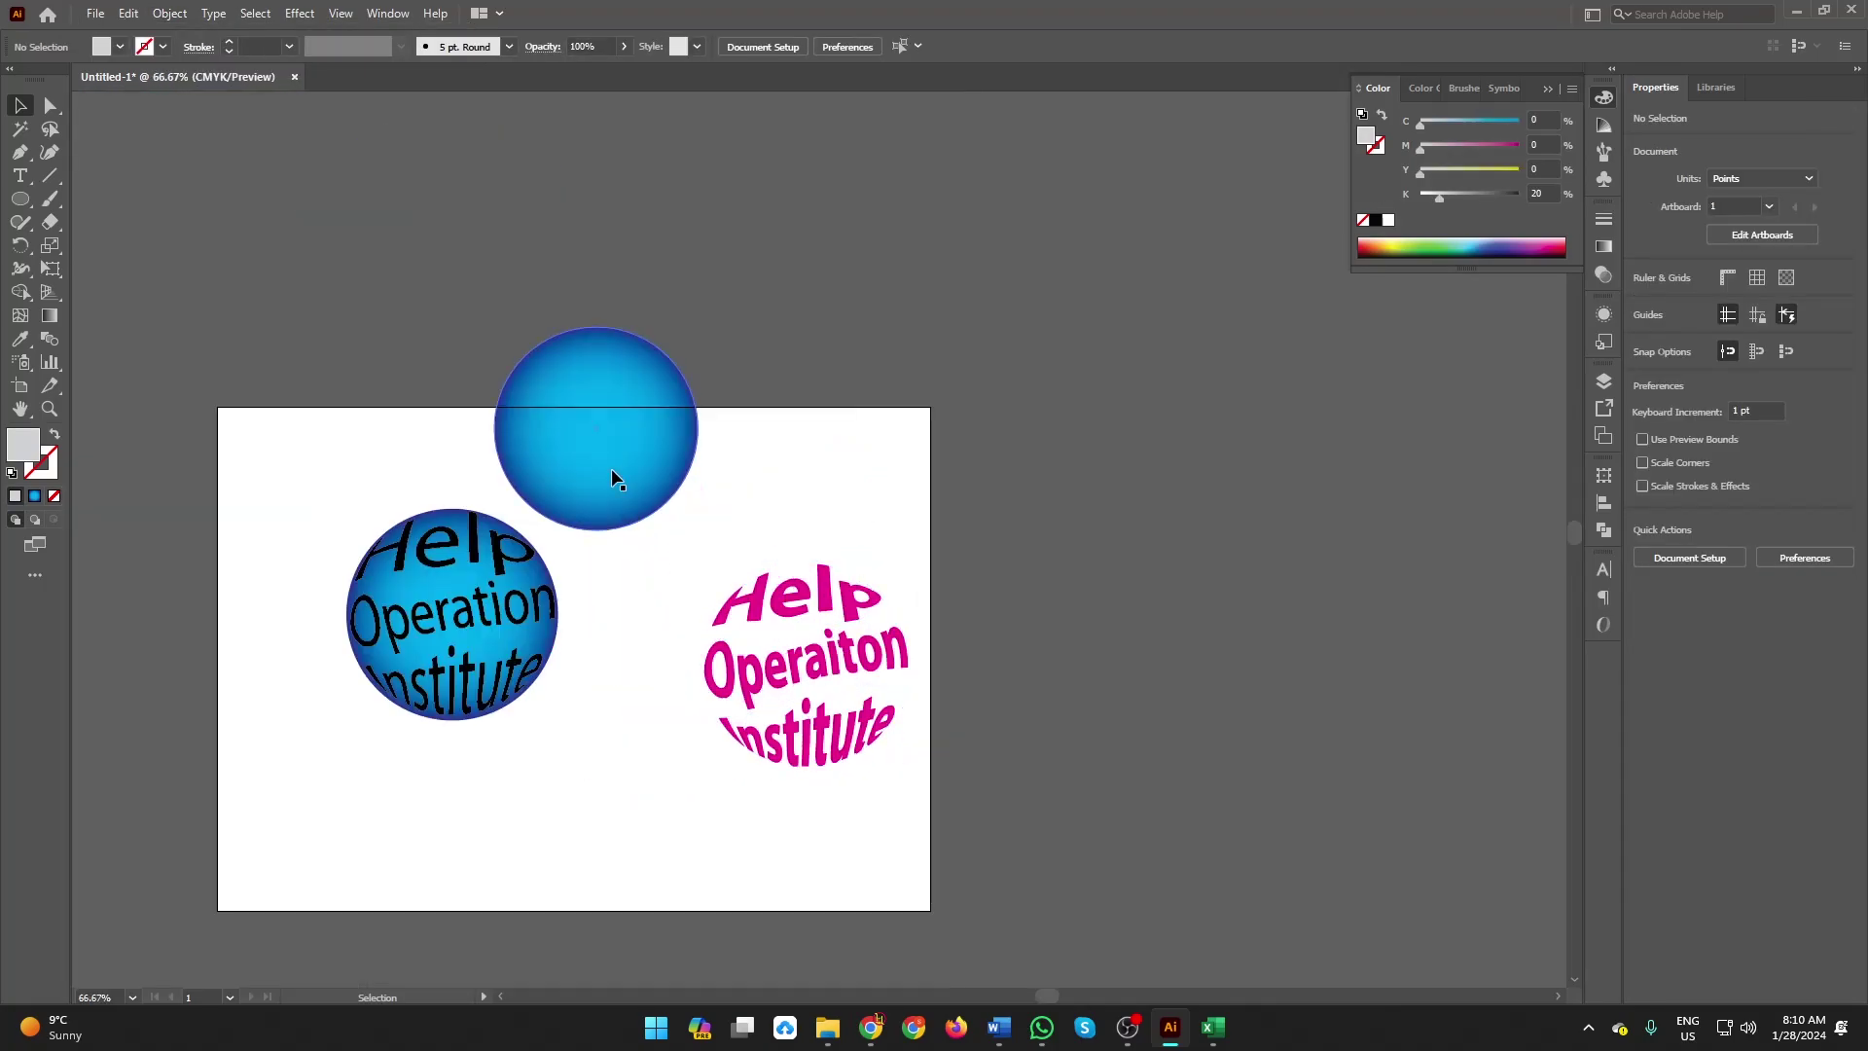
pyautogui.moveTo(616, 479); pyautogui.dragTo(826, 716)
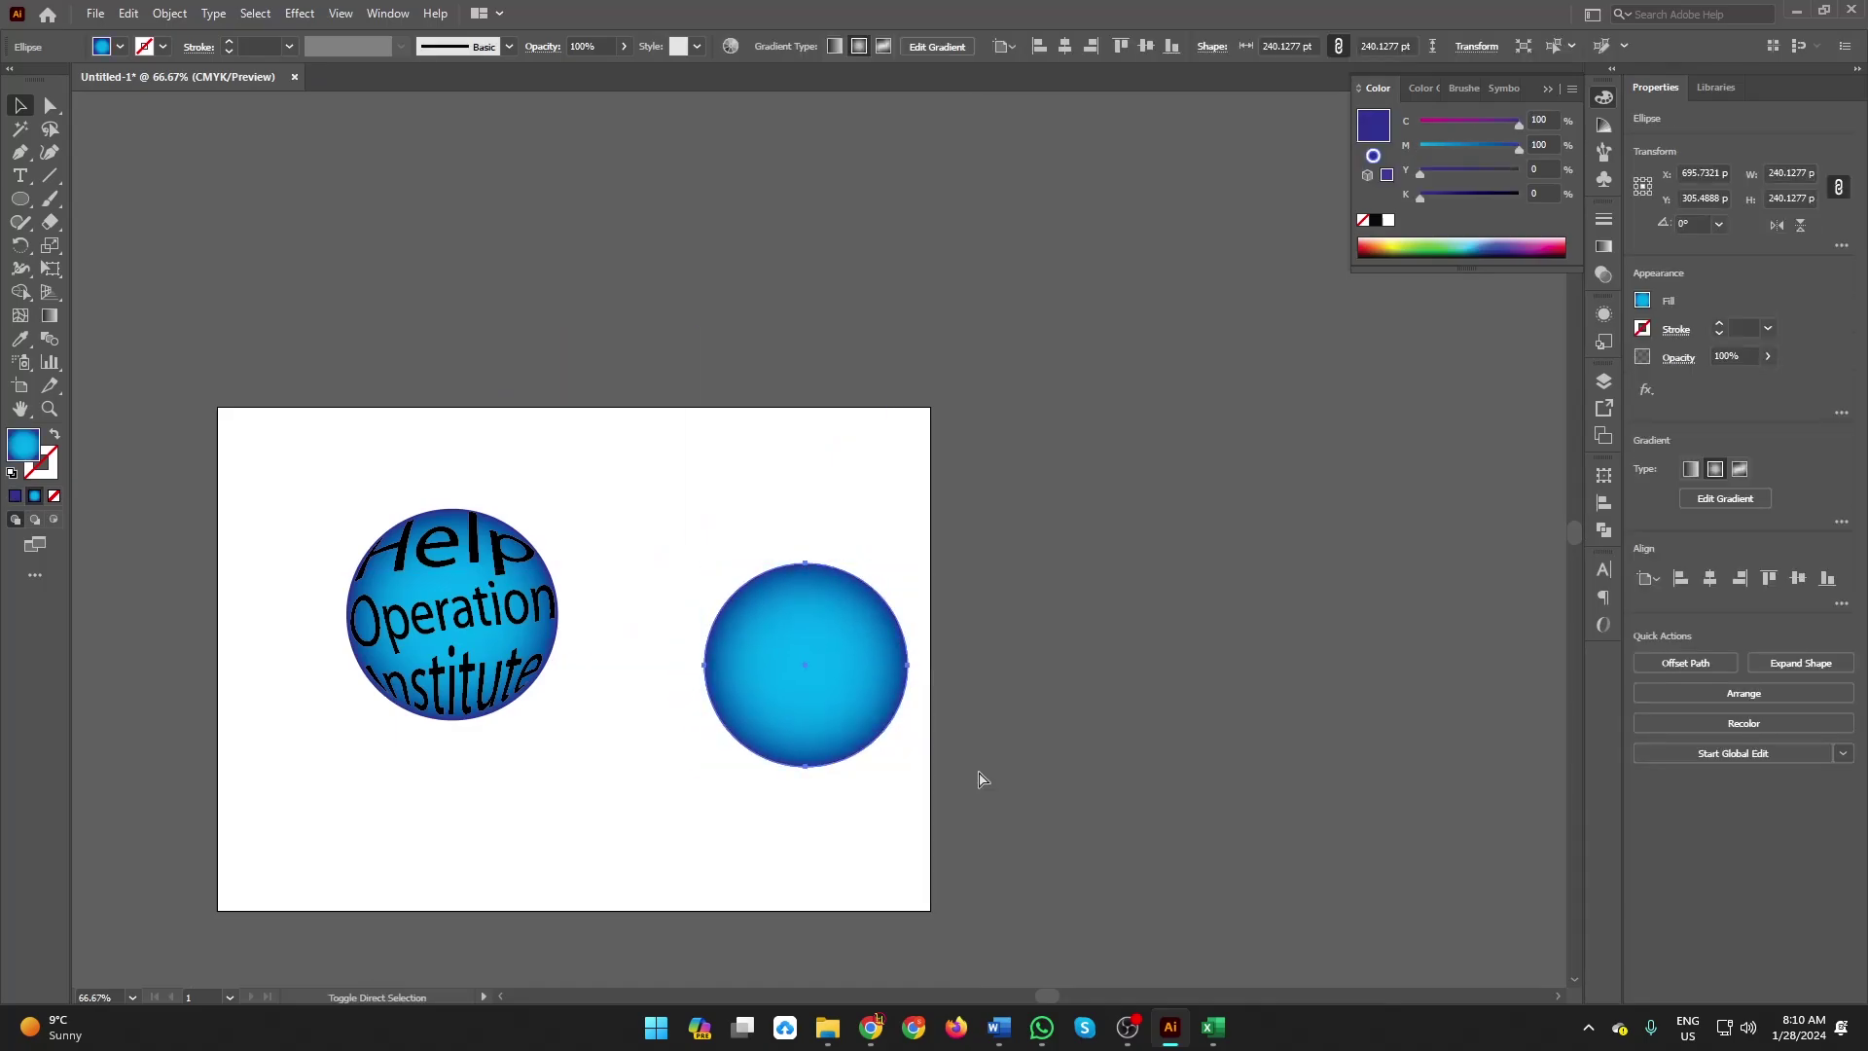
# Send the blue circle behind the warped words and enlarge it slightly around its centre.
pyautogui.hotkey('ctrl', 'shift', '[')
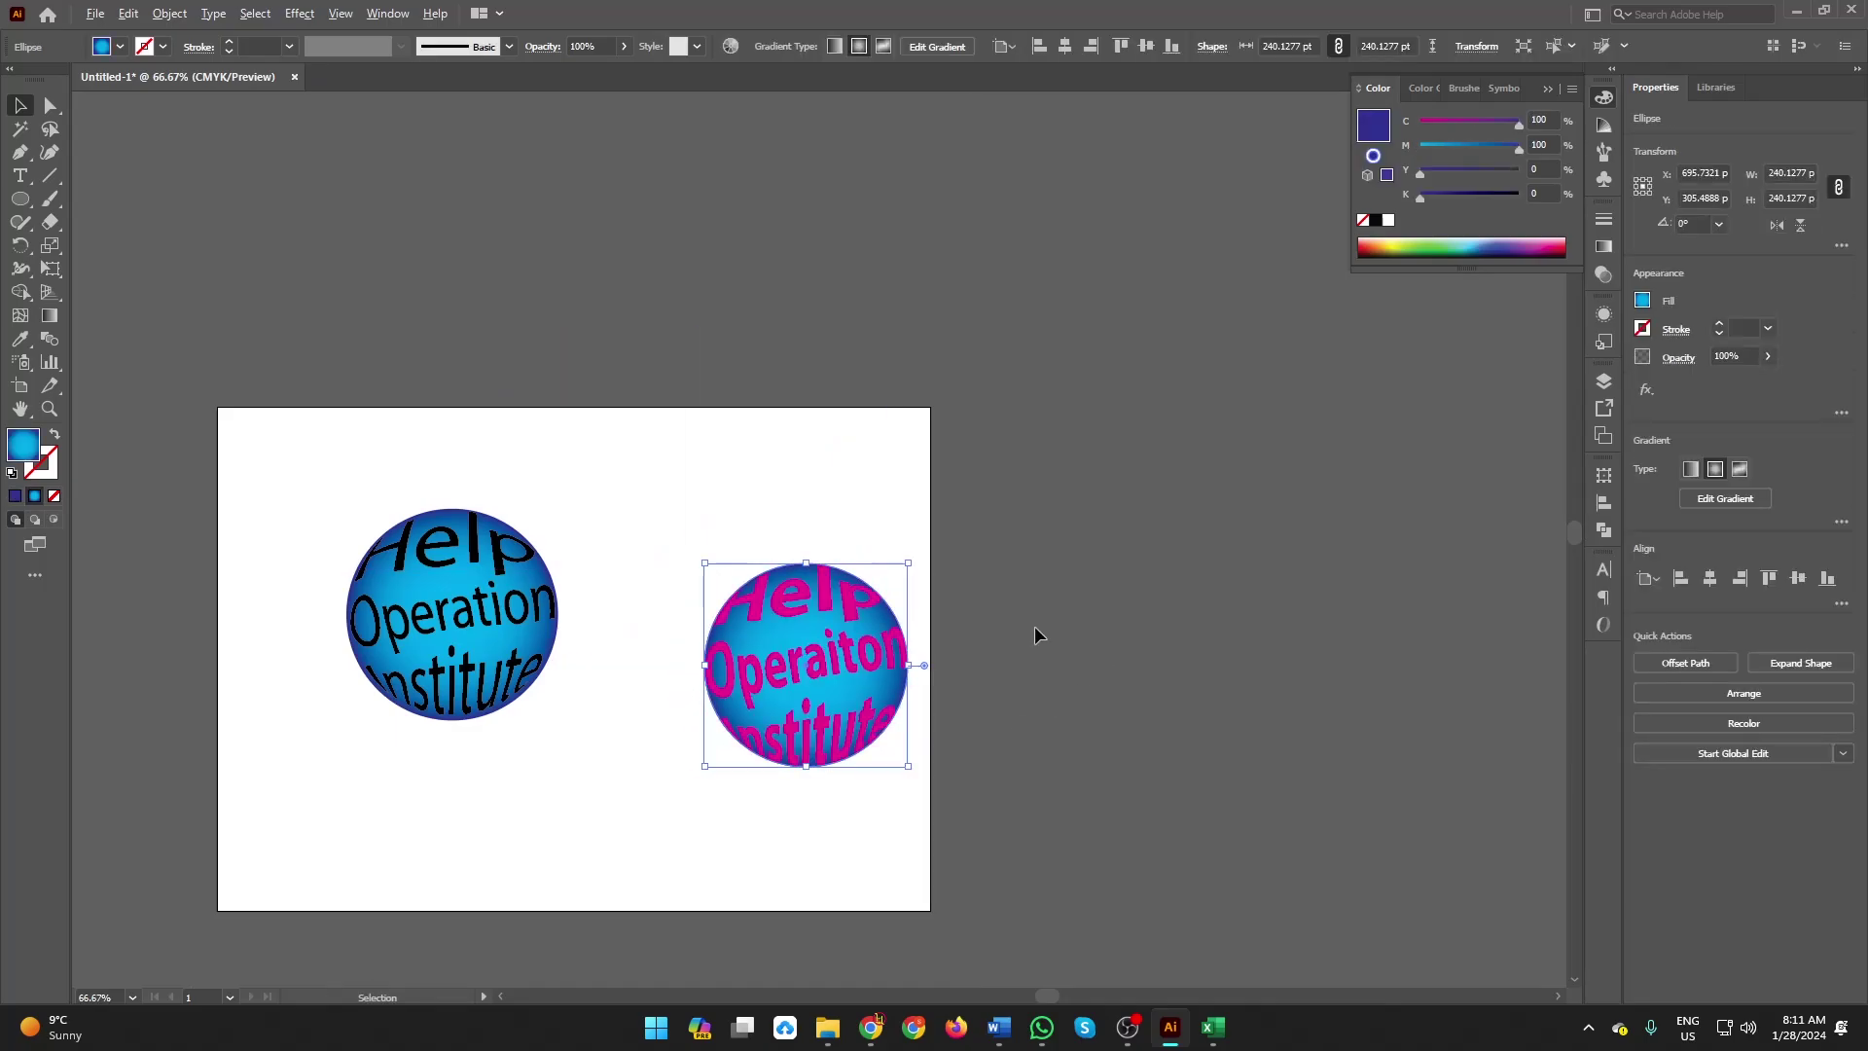
pyautogui.keyDown('alt'); pyautogui.scroll(2, 1034, 628); pyautogui.keyUp('alt')
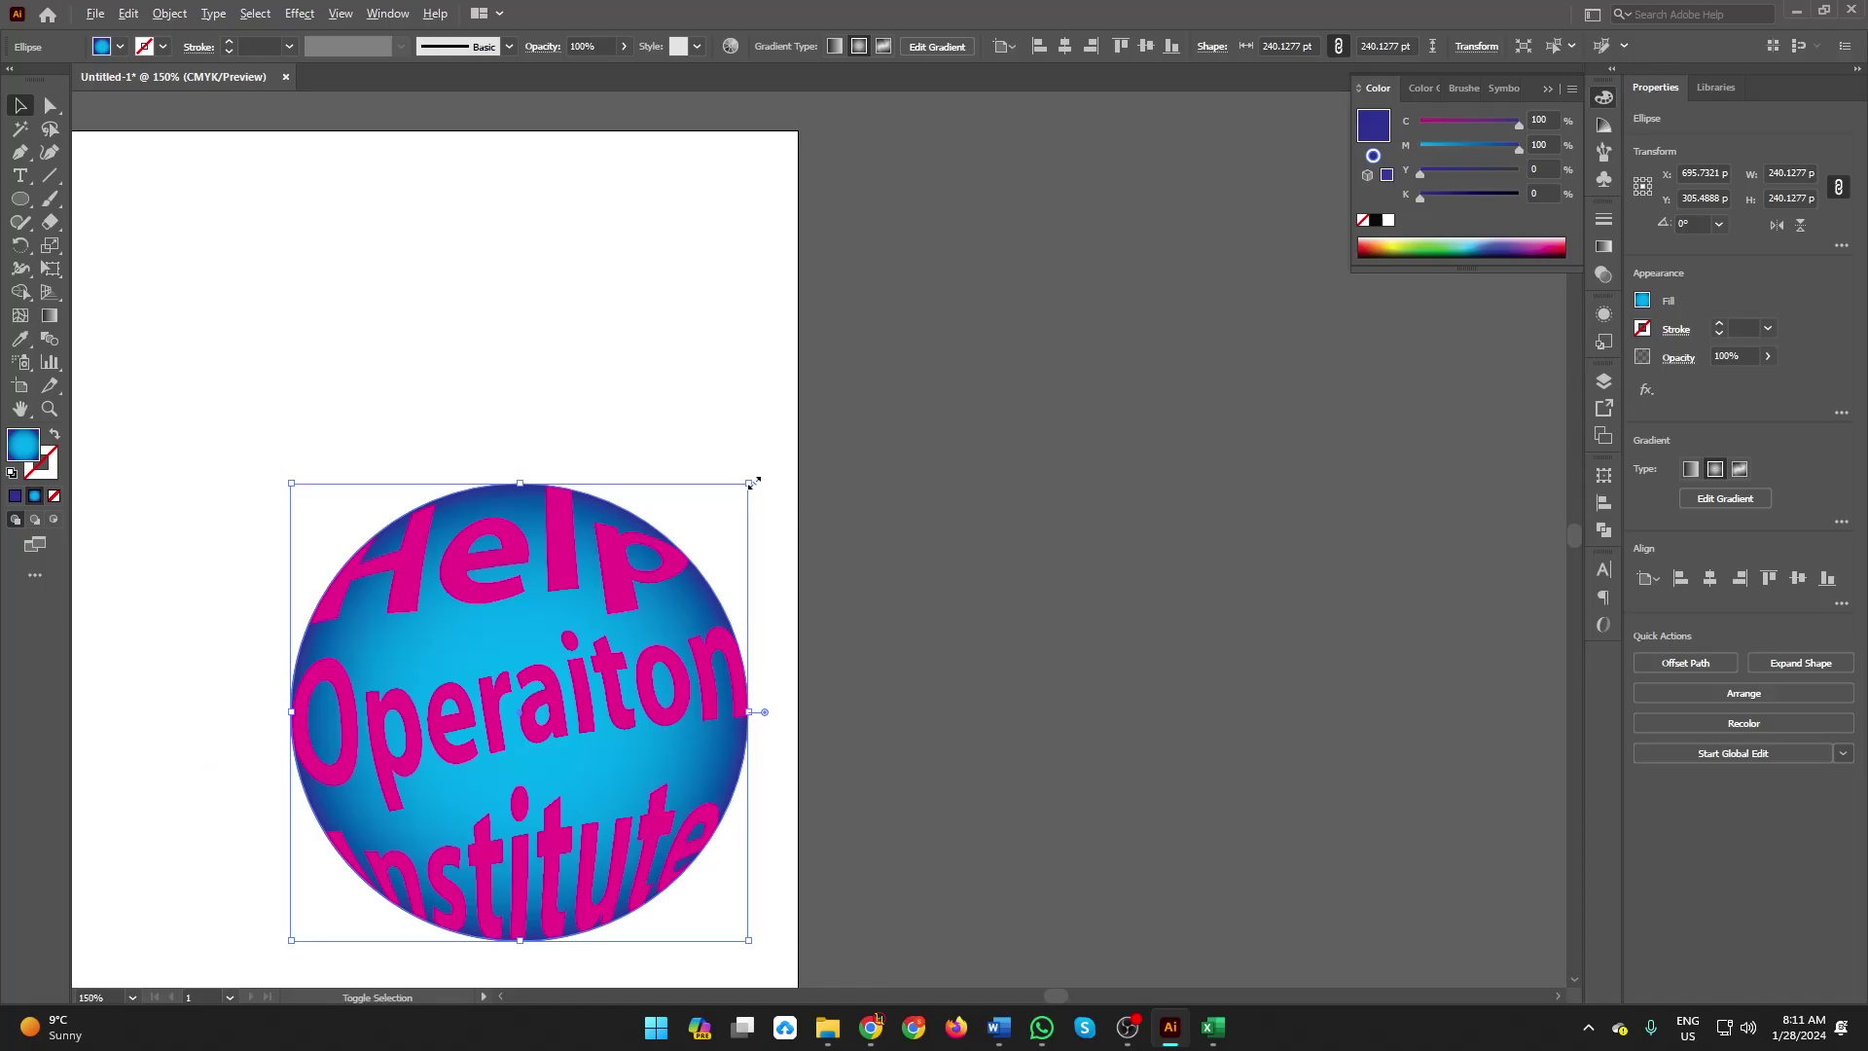
pyautogui.moveTo(752, 481); pyautogui.dragTo(755, 479)
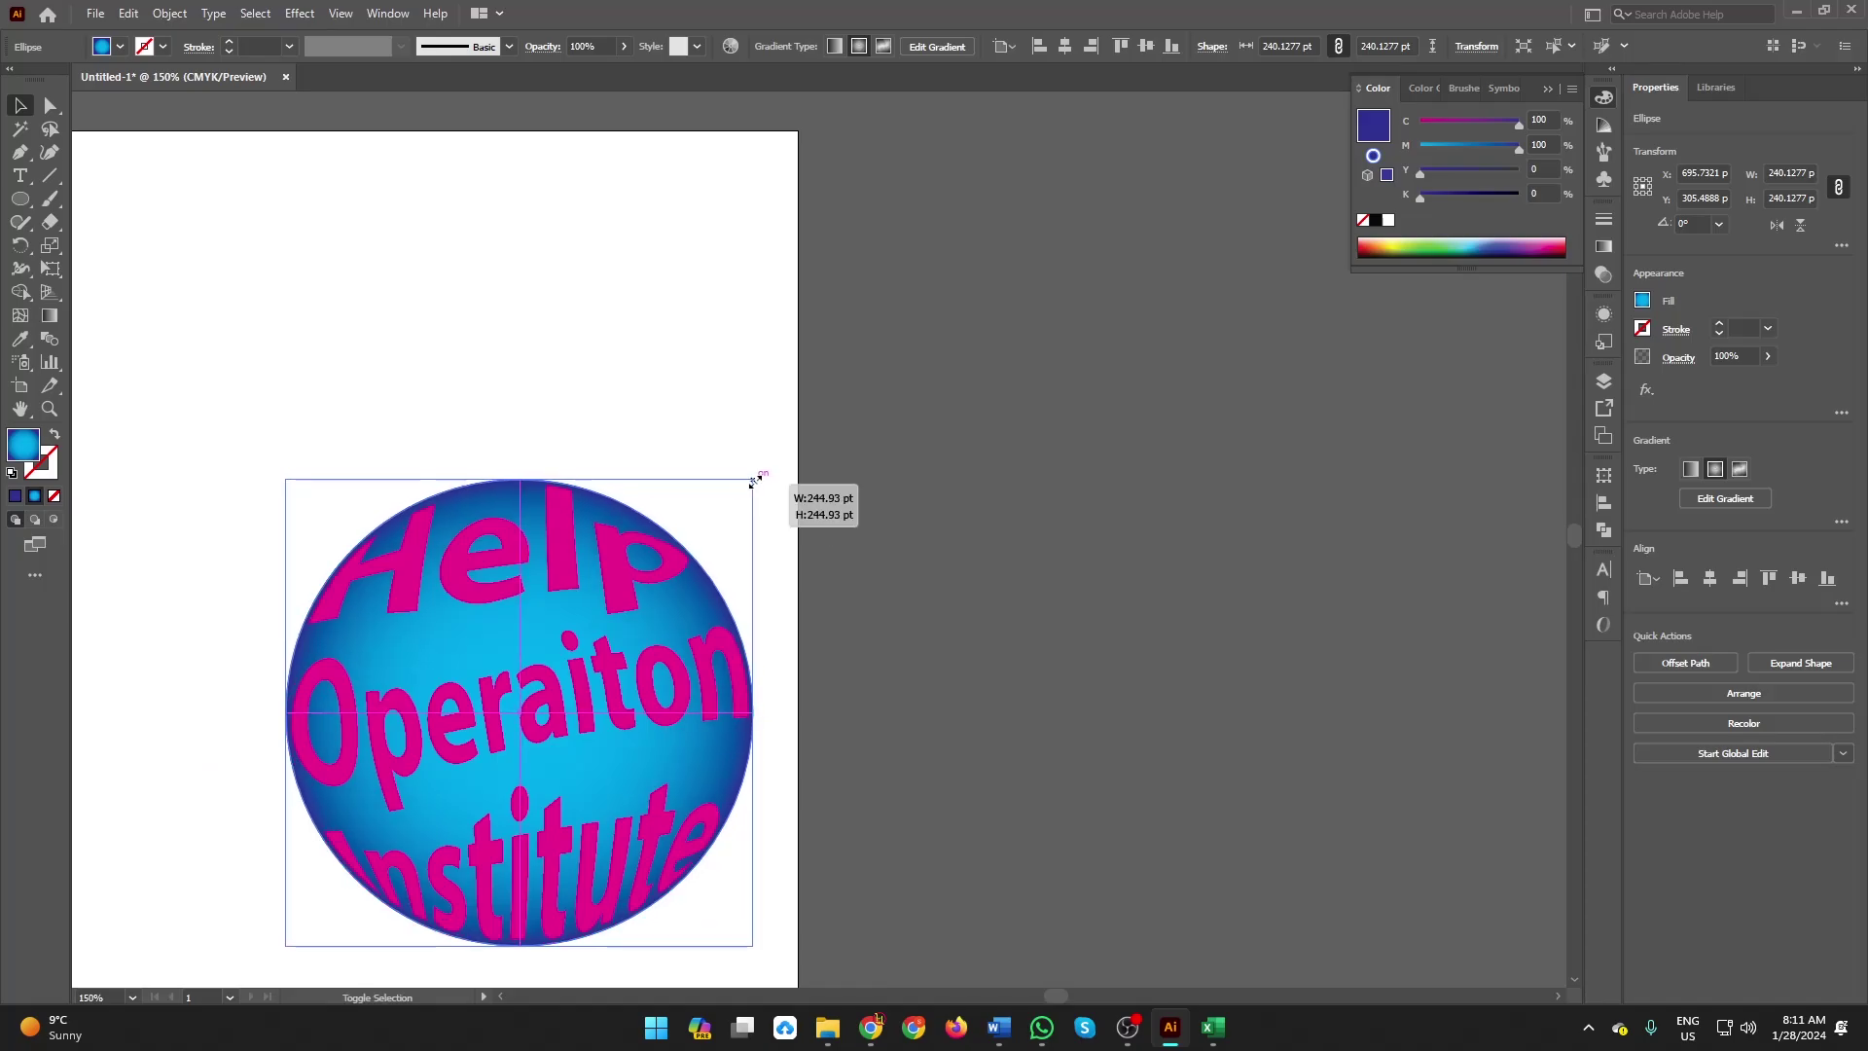
pyautogui.click(905, 566)
pyautogui.keyDown('alt'); pyautogui.scroll(-3, 813, 620); pyautogui.keyUp('alt')
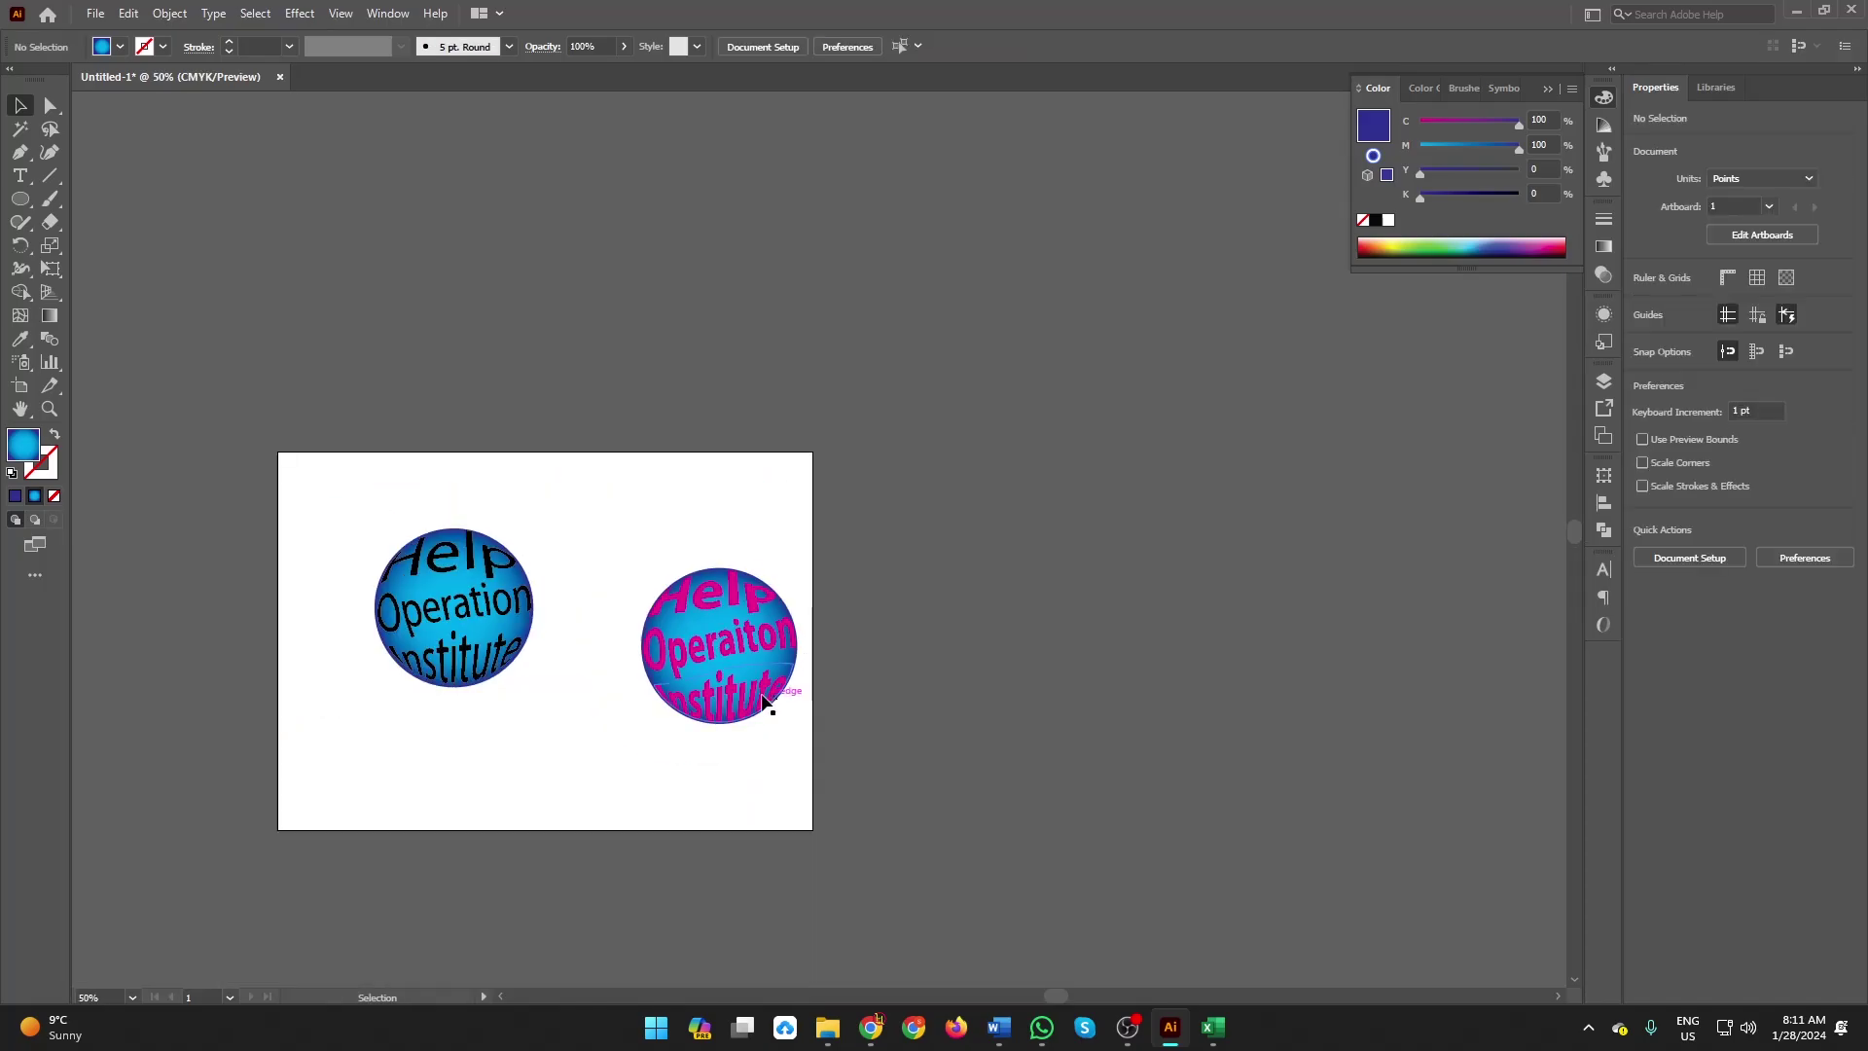
pyautogui.scroll(-1, 768, 705)
pyautogui.keyDown('alt'); pyautogui.scroll(3, 755, 593); pyautogui.keyUp('alt')
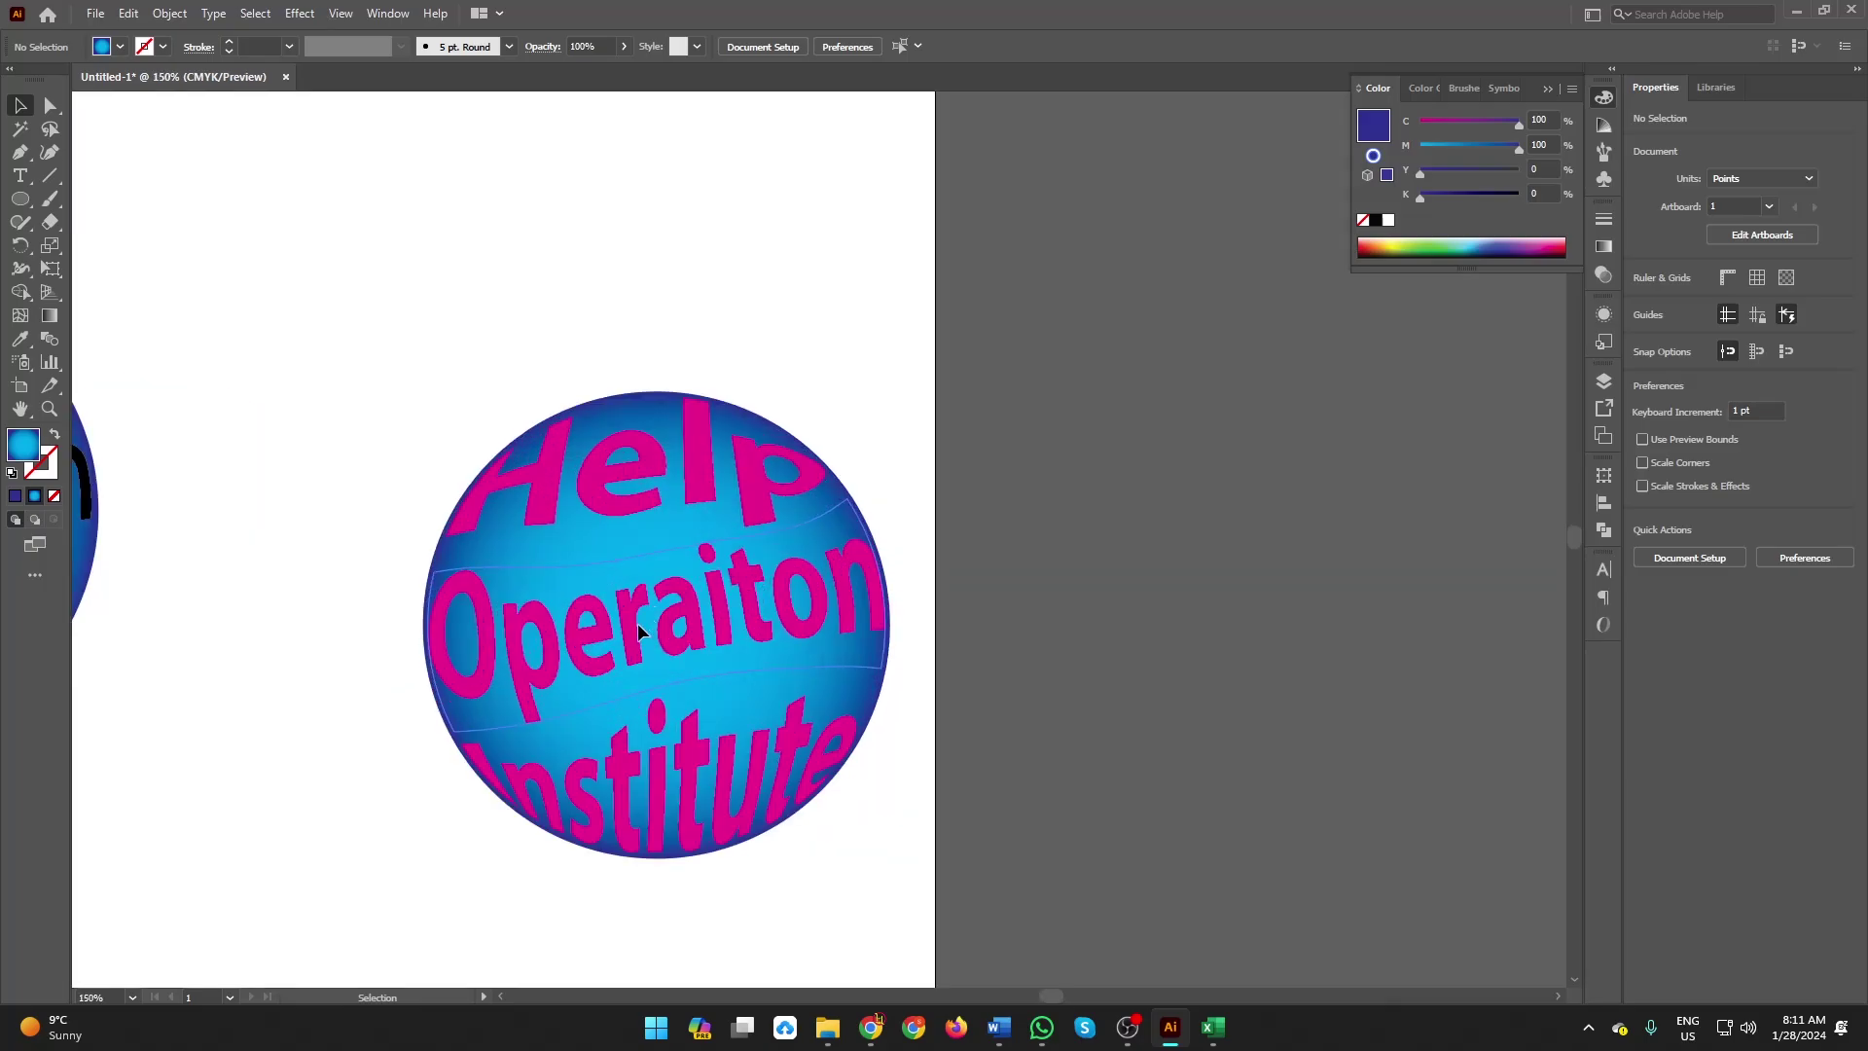
# Isolate the Operaiton envelope and change its fill to yellow (Y 100, M 0).
pyautogui.click(601, 511)
pyautogui.click(641, 788)
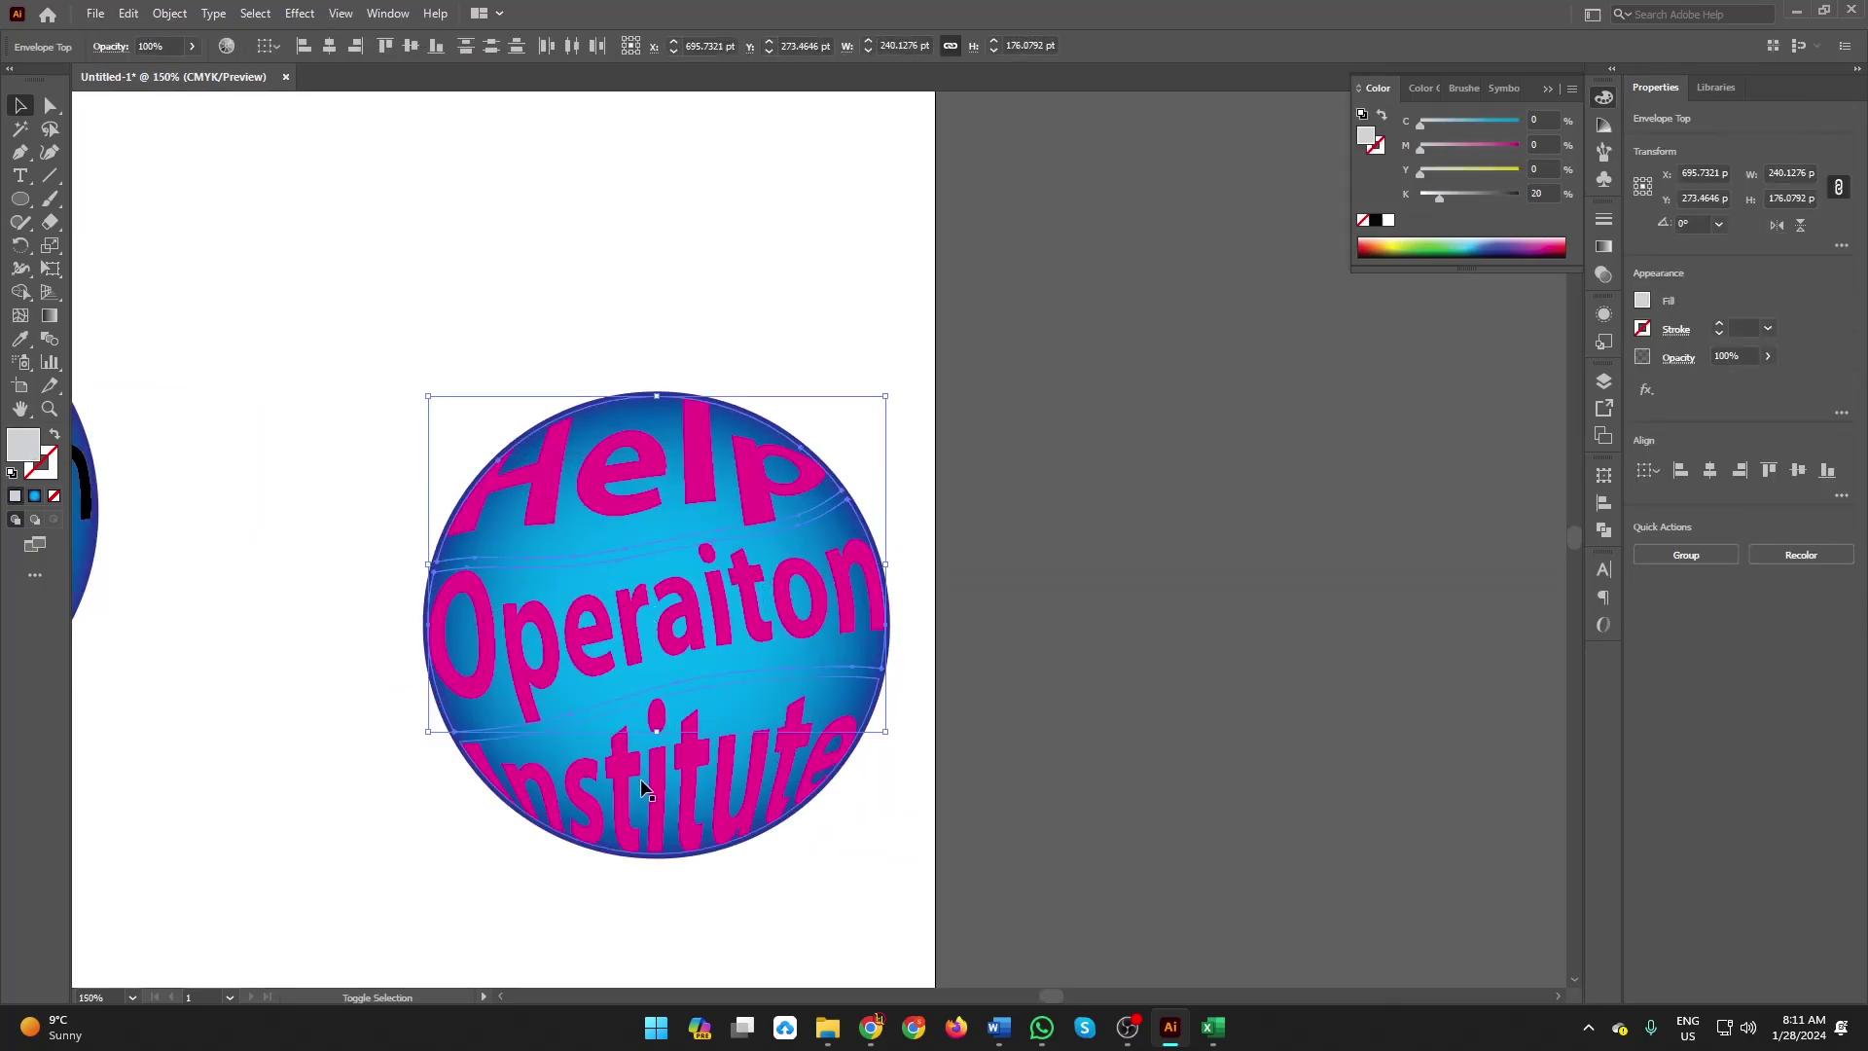
pyautogui.click(652, 790)
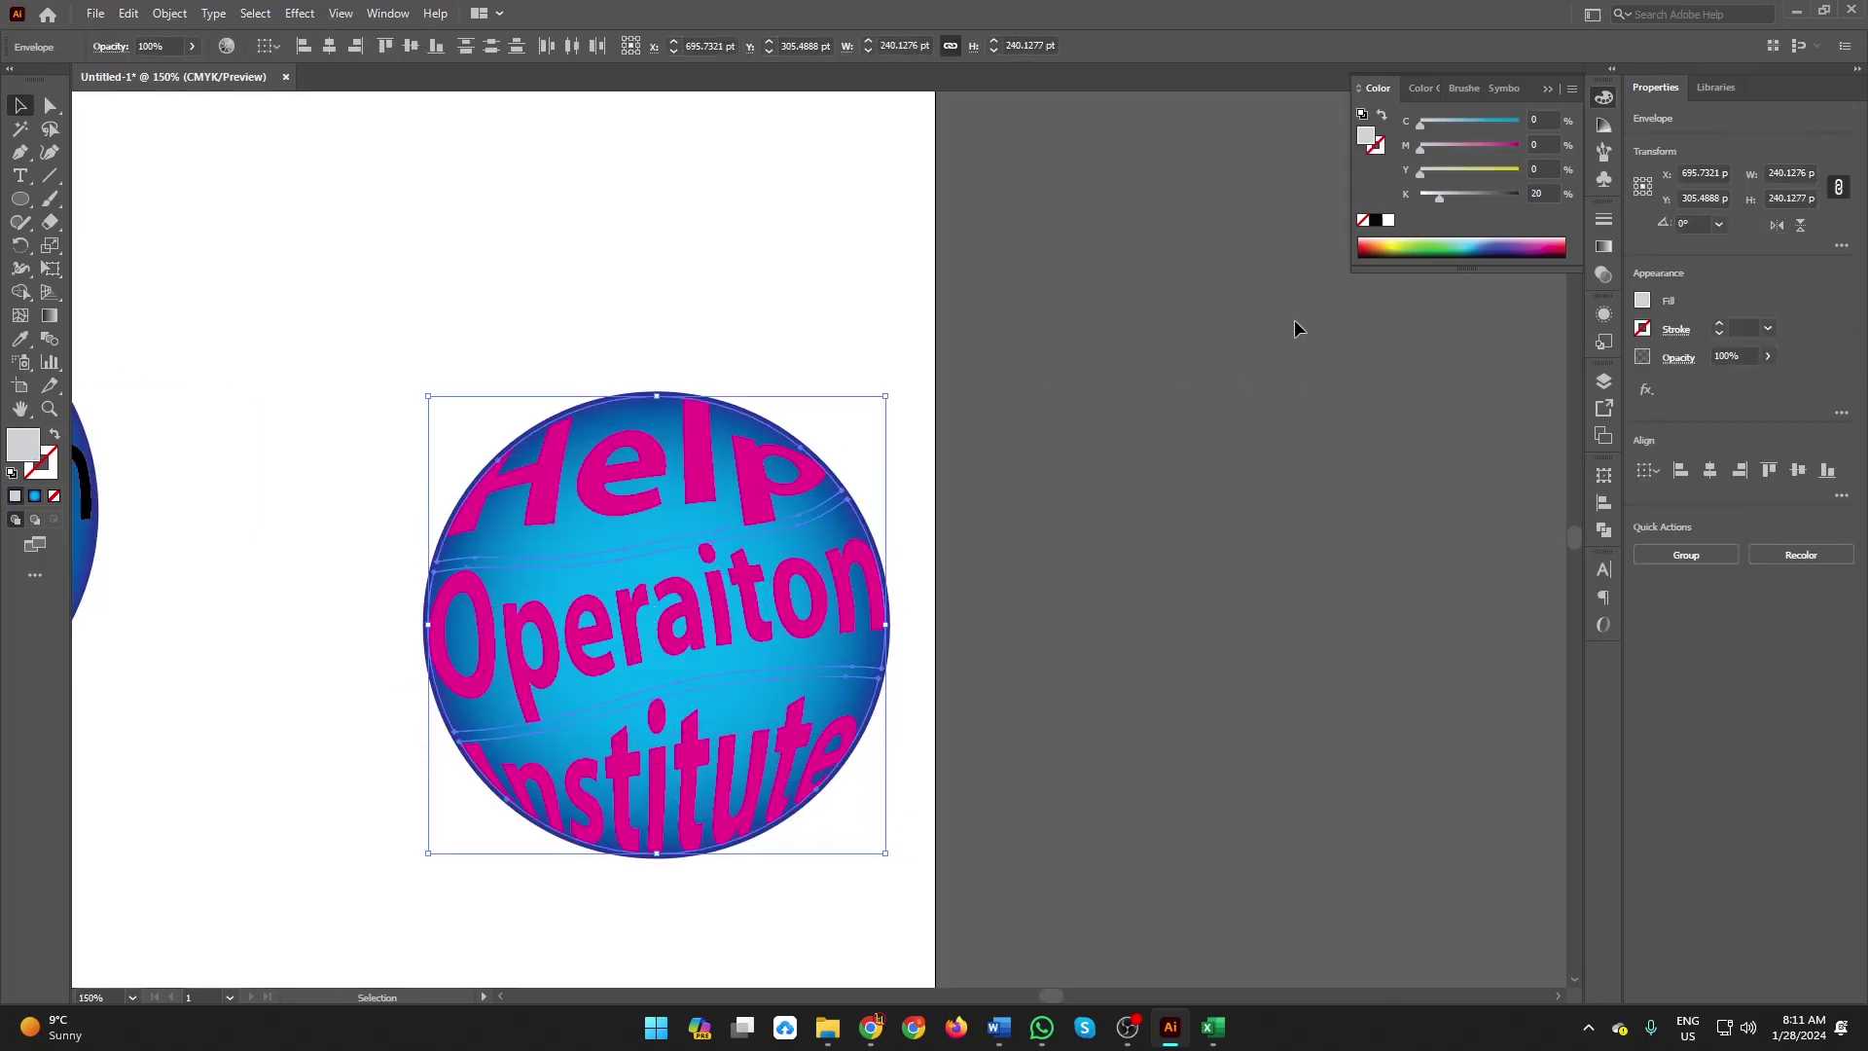
pyautogui.click(1149, 642)
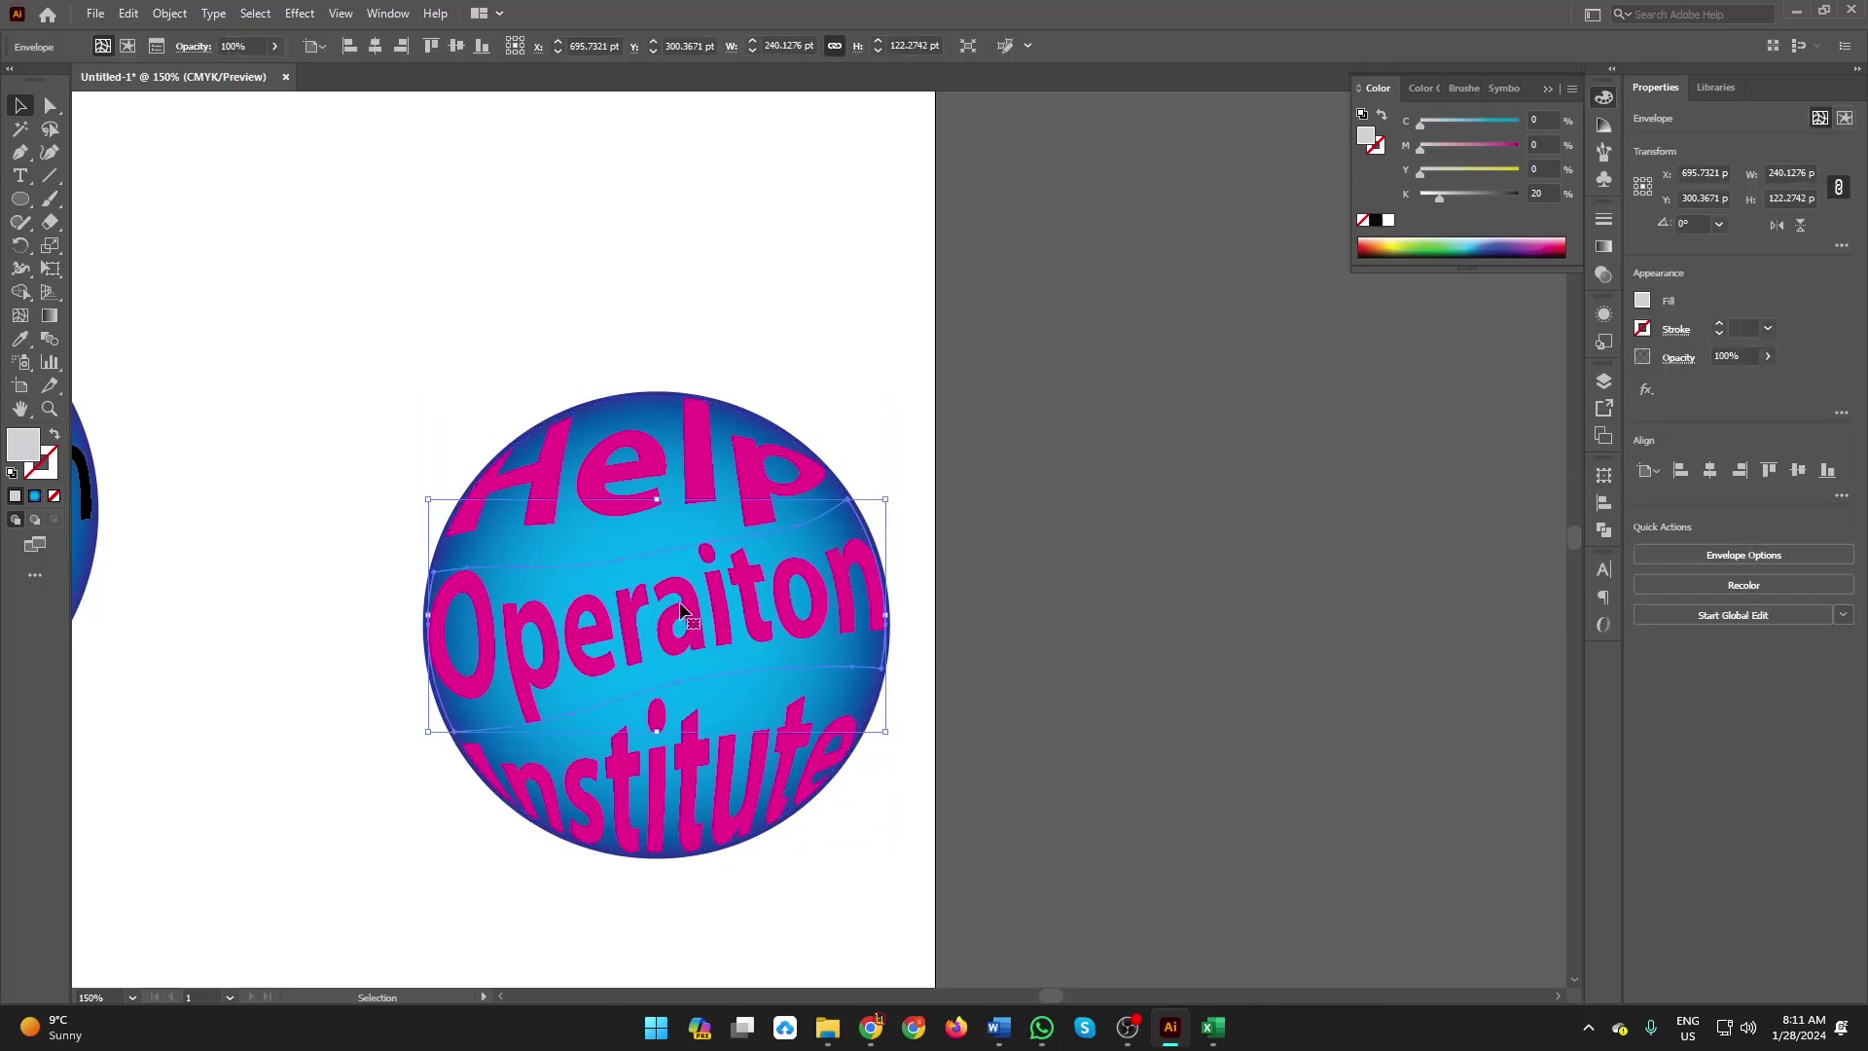
pyautogui.doubleClick(681, 609)
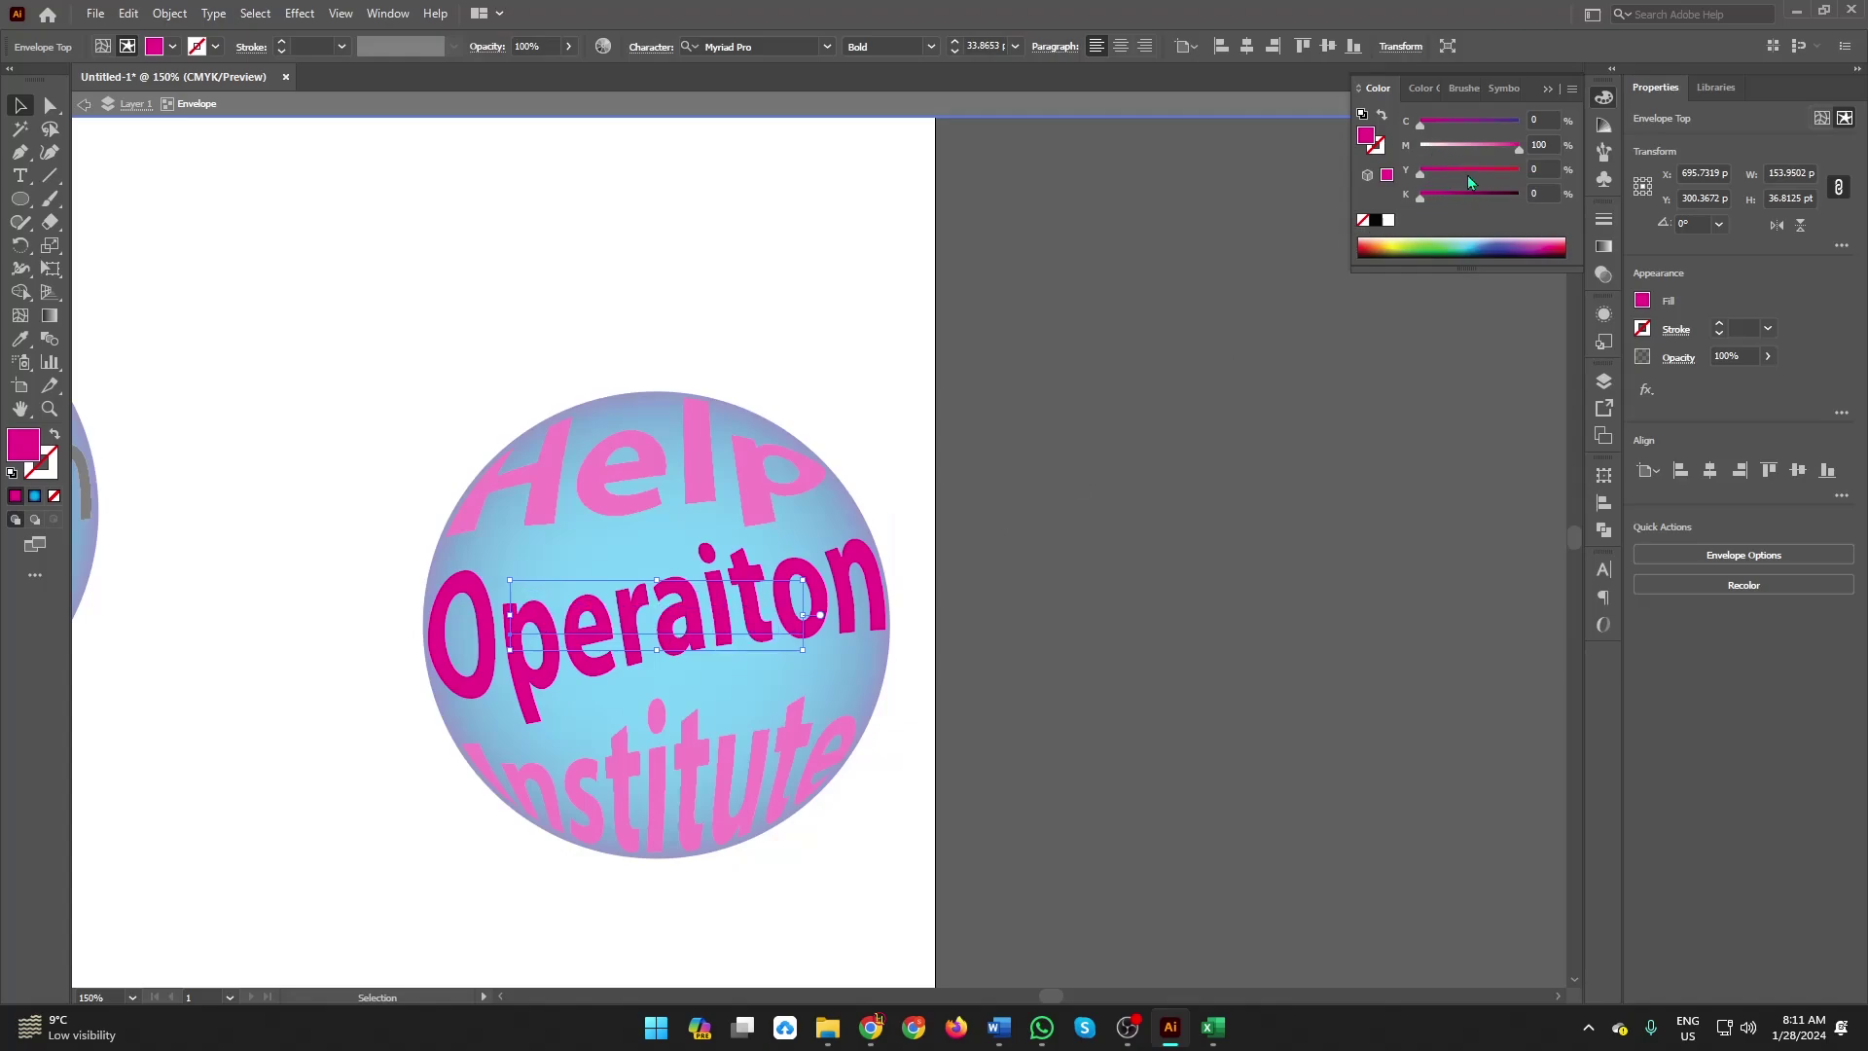
pyautogui.moveTo(1422, 175)
pyautogui.mouseDown()
pyautogui.moveTo(1519, 173)
pyautogui.moveTo(1420, 149)
pyautogui.mouseUp()
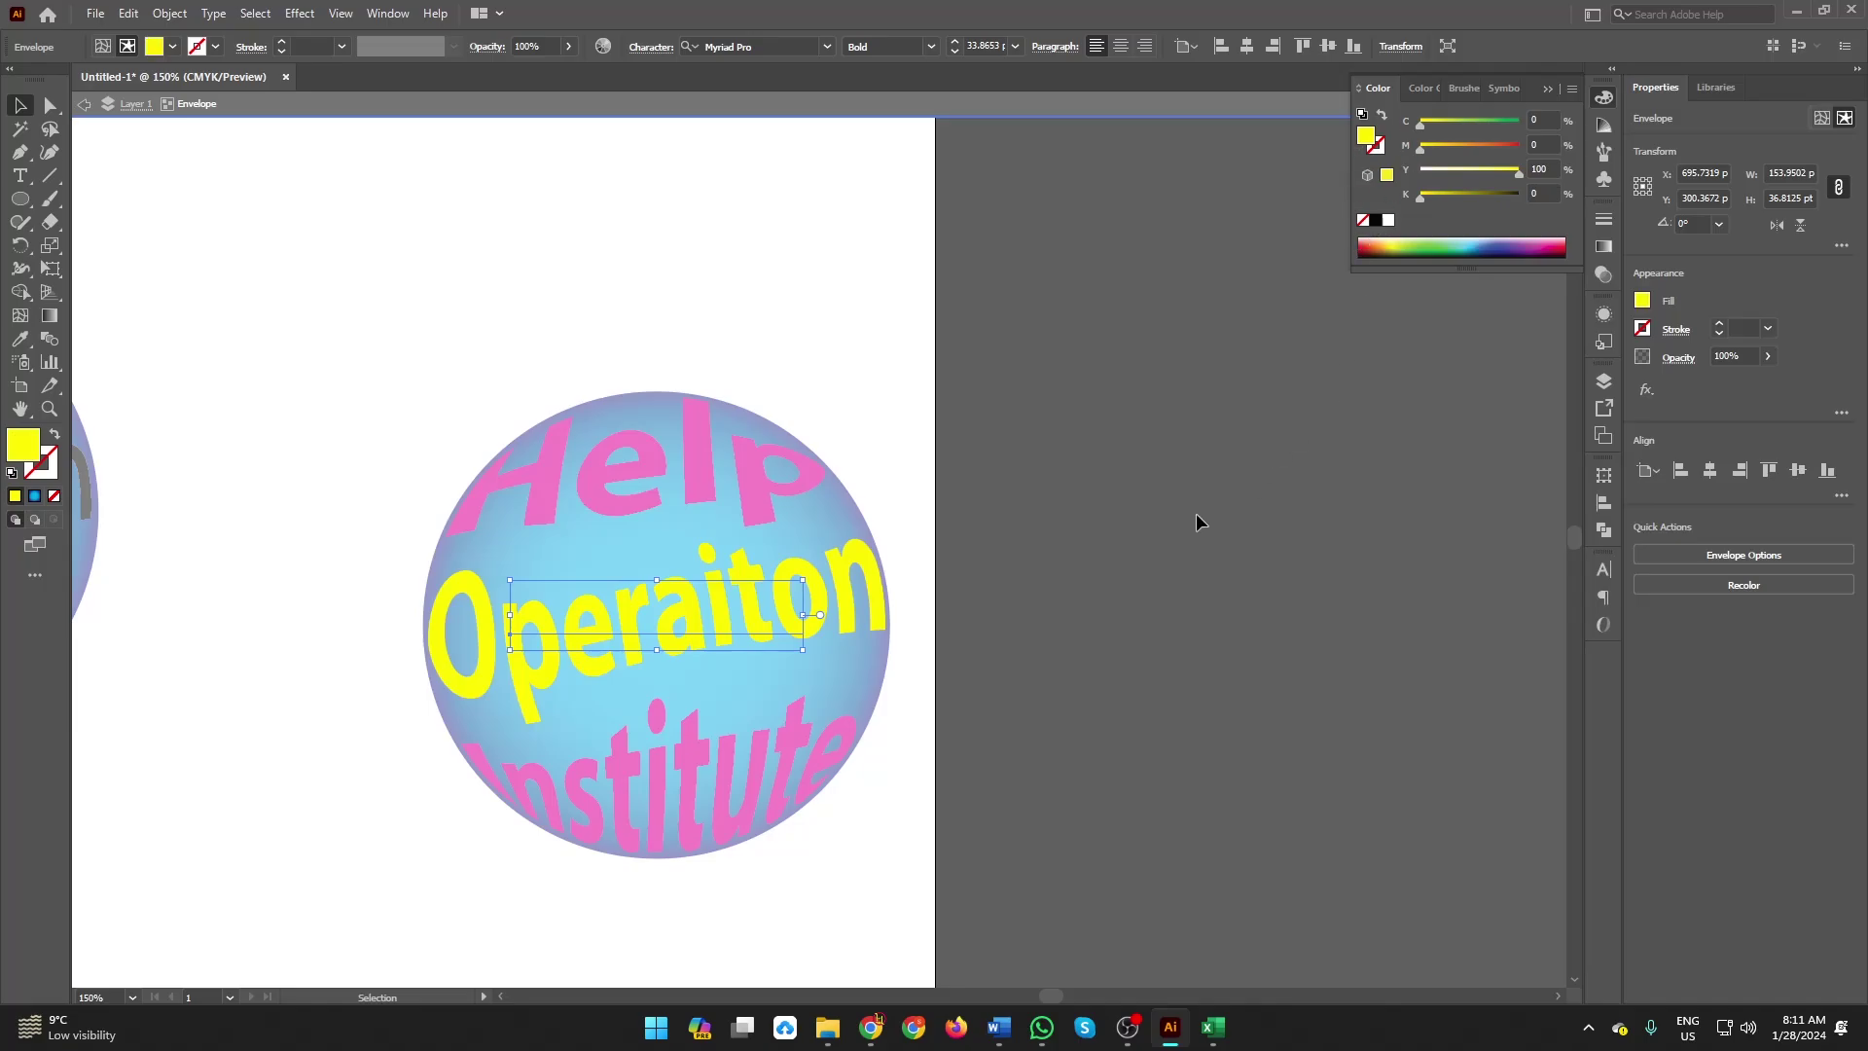
pyautogui.doubleClick(1157, 537)
pyautogui.scroll(-1, 914, 708)
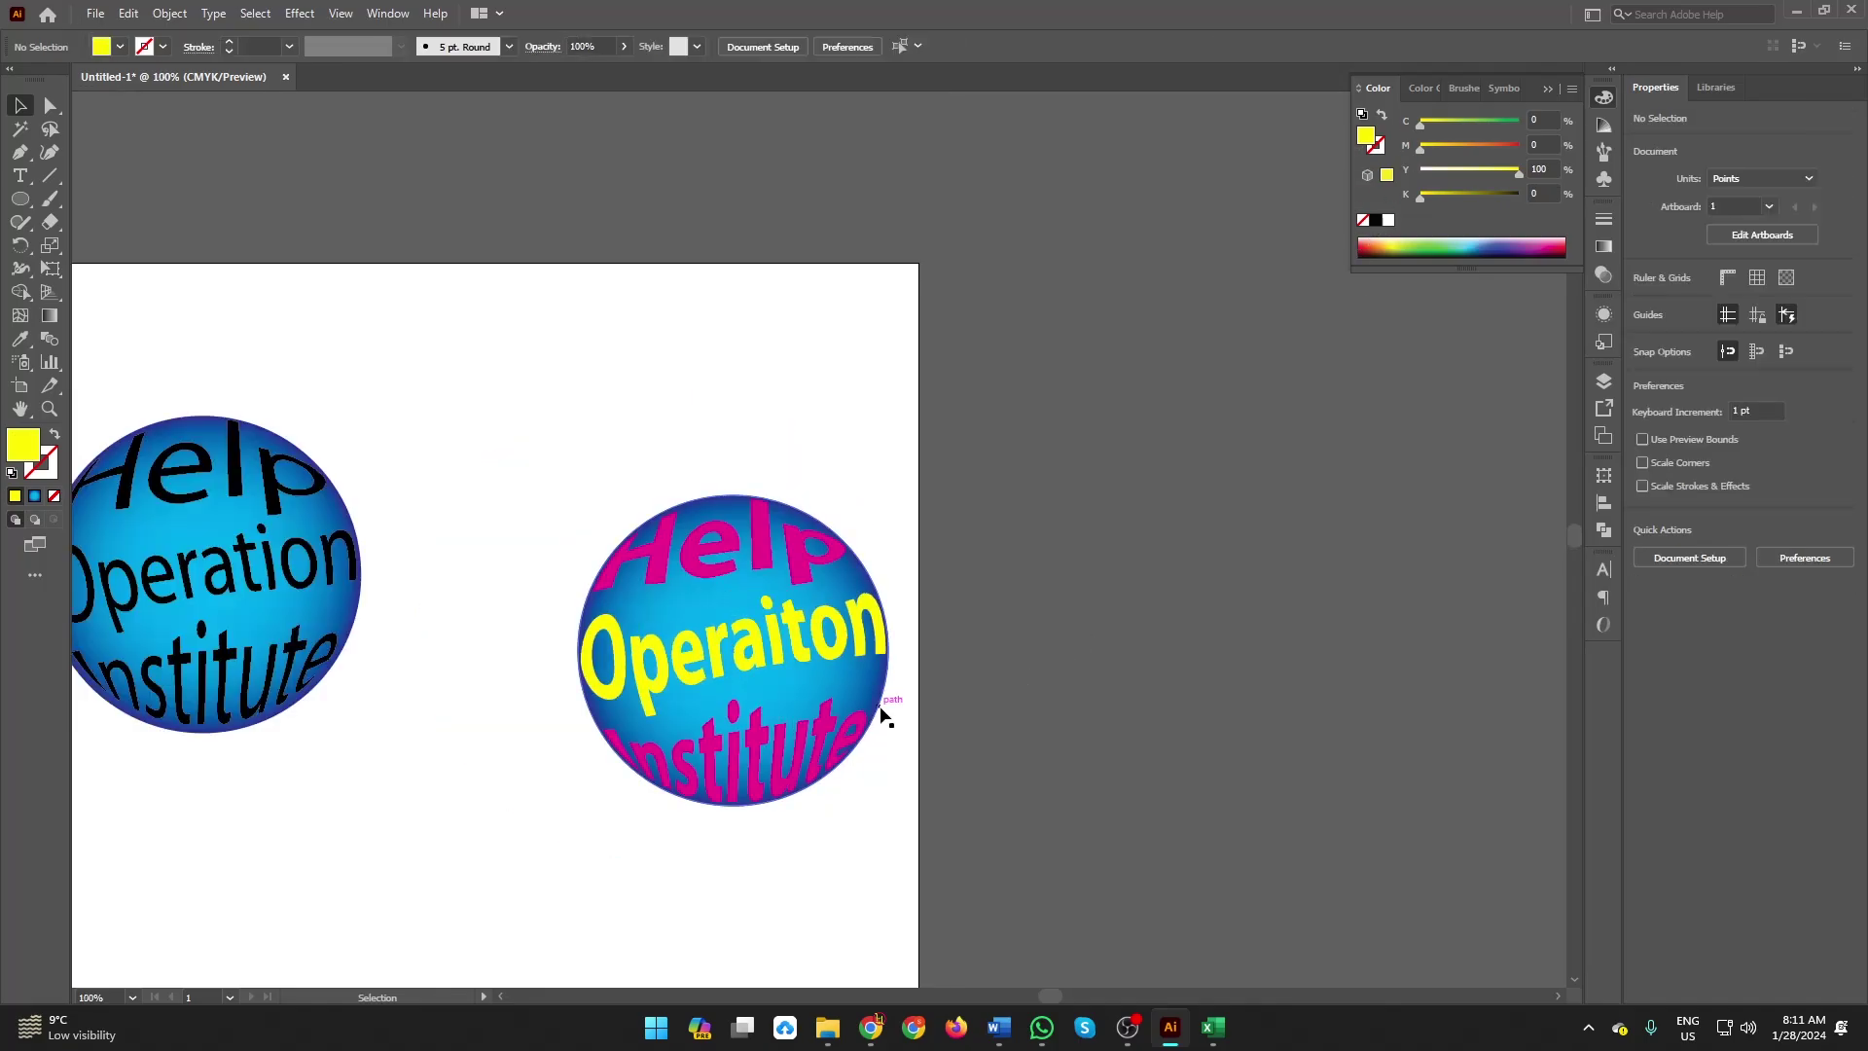
pyautogui.scroll(-3, 856, 730)
pyautogui.scroll(3, 778, 744)
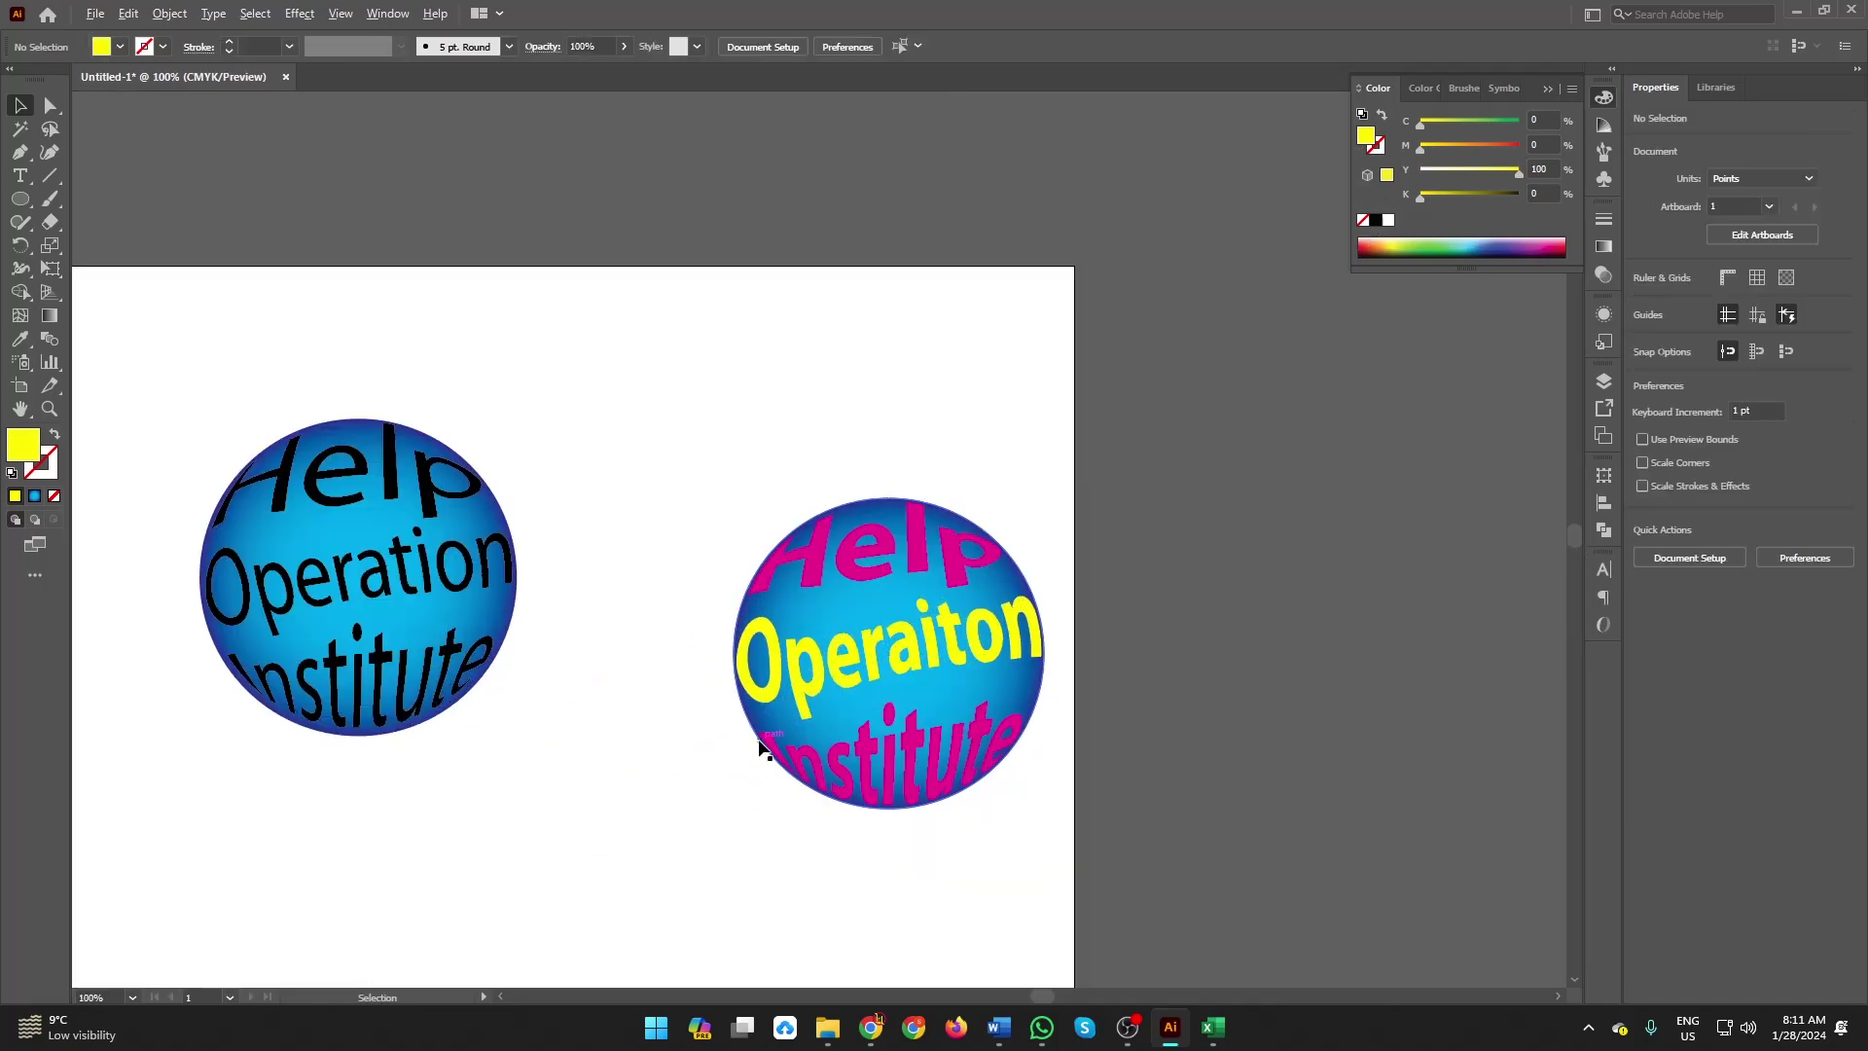
pyautogui.scroll(-2, 759, 741)
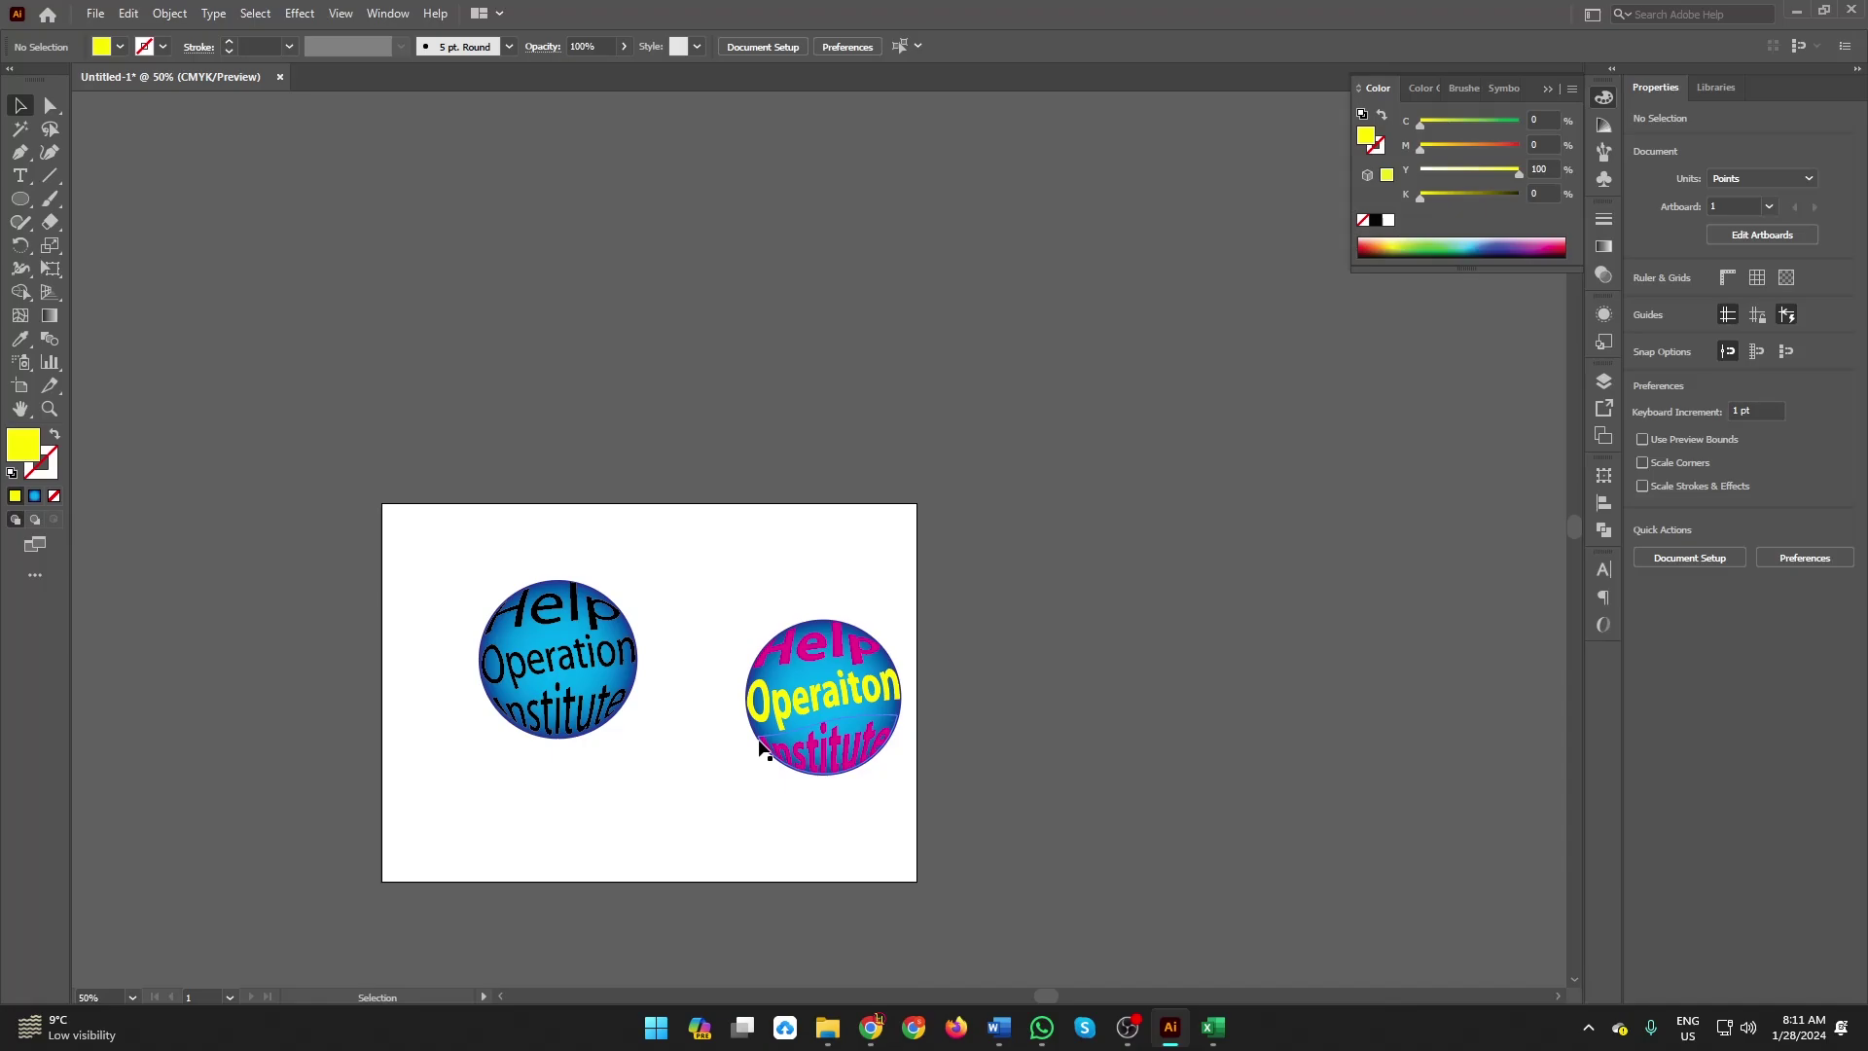
pyautogui.press('a')
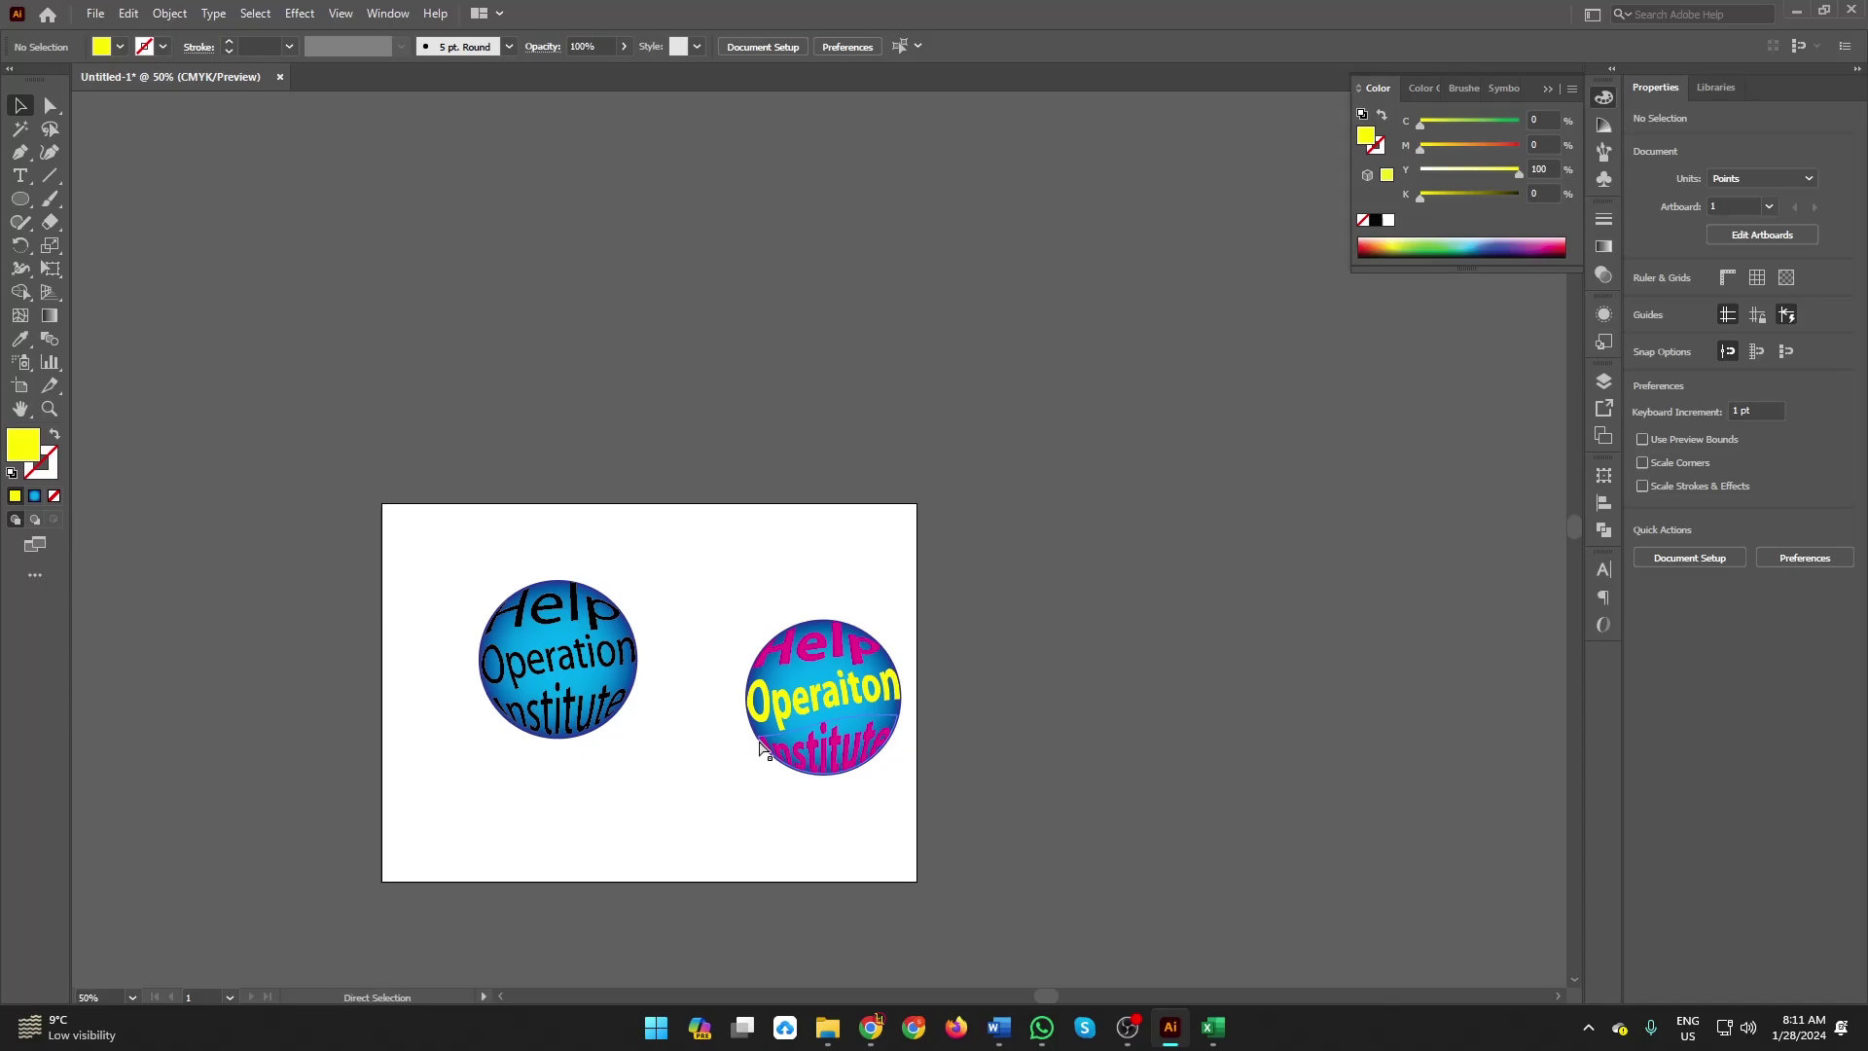